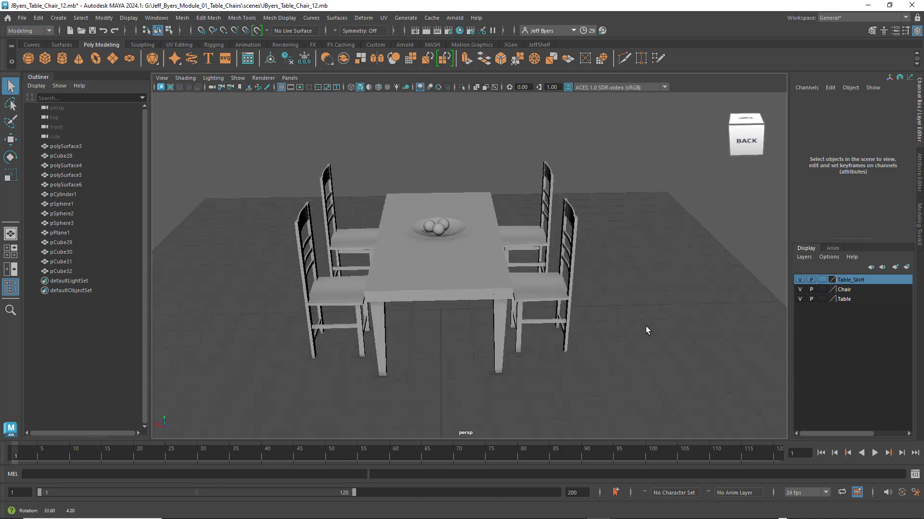
Select the dish, each of the spheres inside it, and the floor plane
click(465, 232)
click(447, 227)
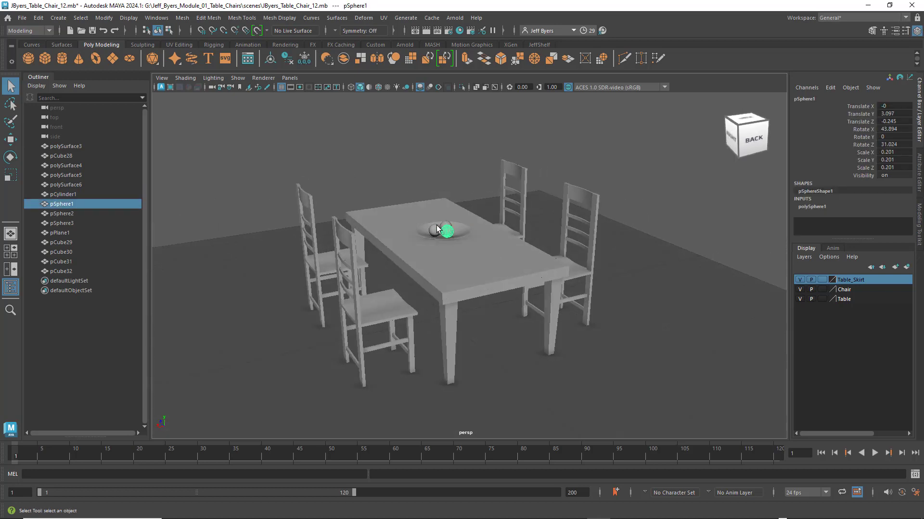
click(436, 229)
click(451, 232)
click(445, 230)
click(439, 230)
click(449, 232)
click(436, 230)
click(639, 304)
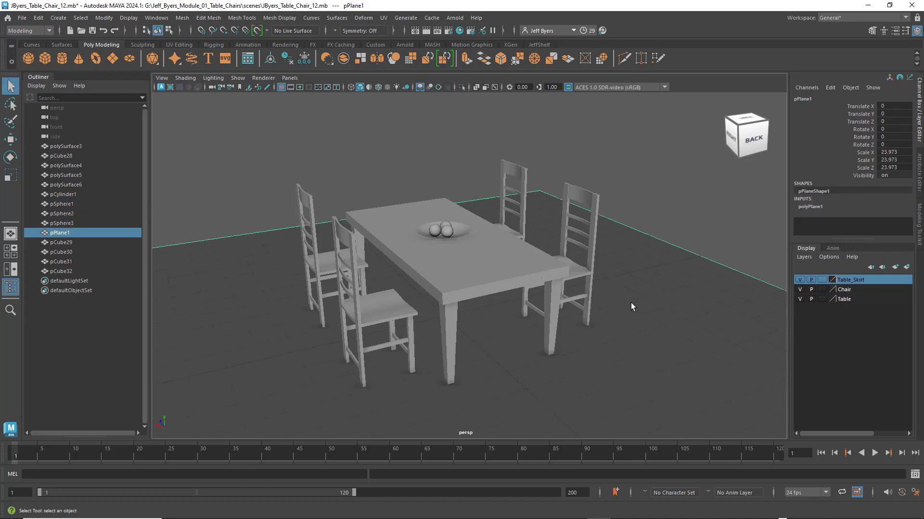
Orbit and zoom around the table, switching between the four-view and single-view layouts
alt+drag(636, 302, 648, 316)
scroll(647, 316, down, 5)
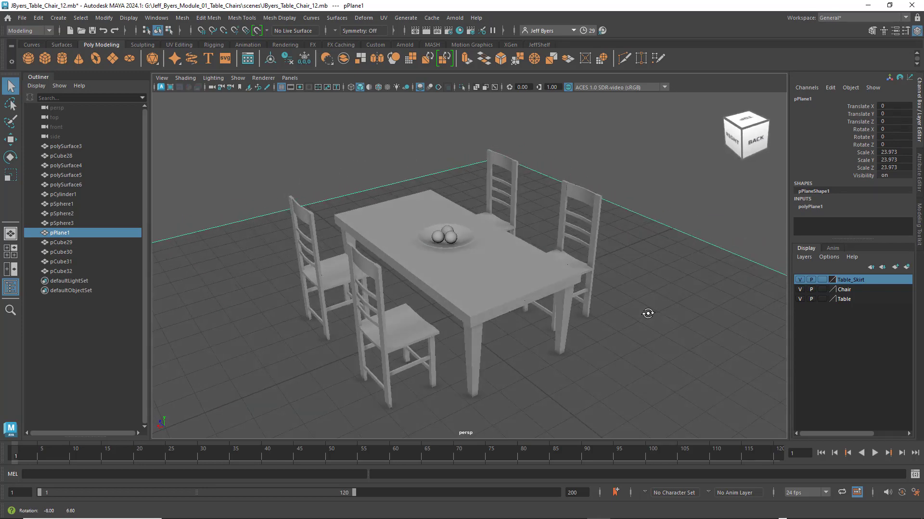
scroll(648, 316, up, 3)
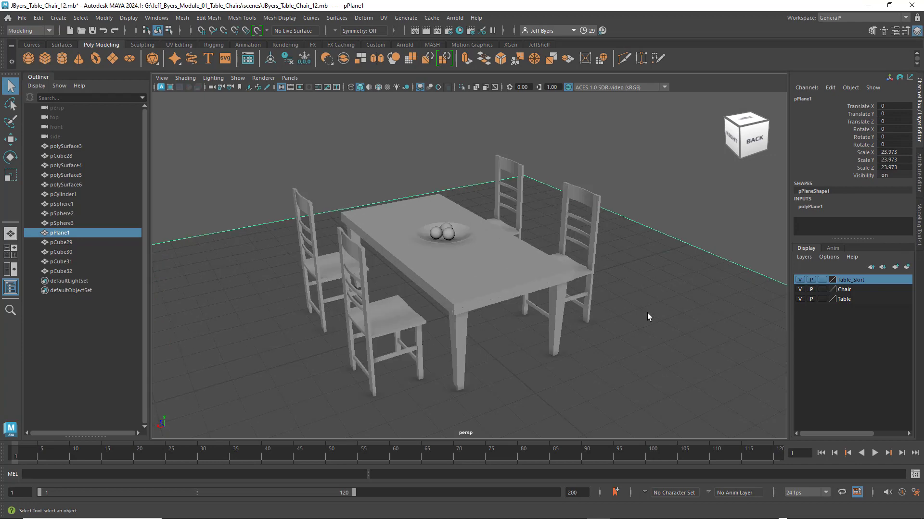
mouse_move(648, 315)
alt+mouse_down()
mouse_move(612, 316)
mouse_move(649, 315)
alt+mouse_up()
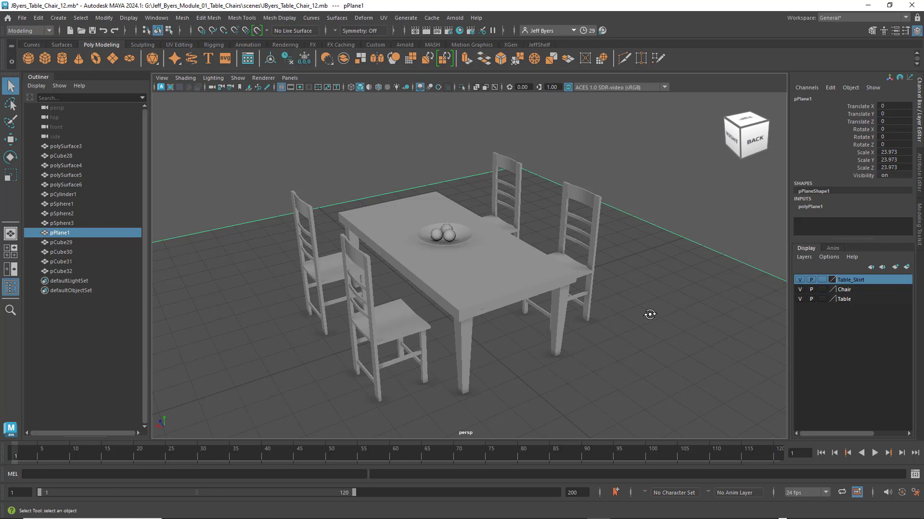
alt+drag(645, 315, 632, 295)
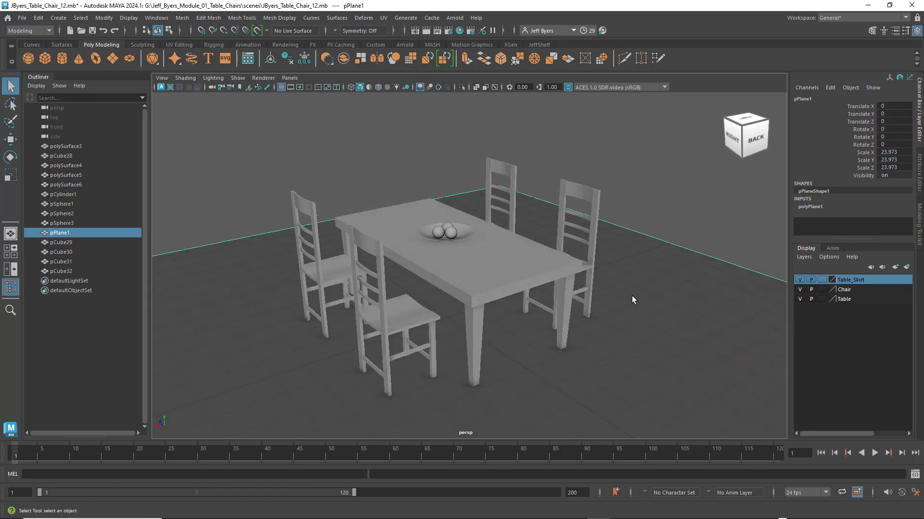
key(space)
key(space)
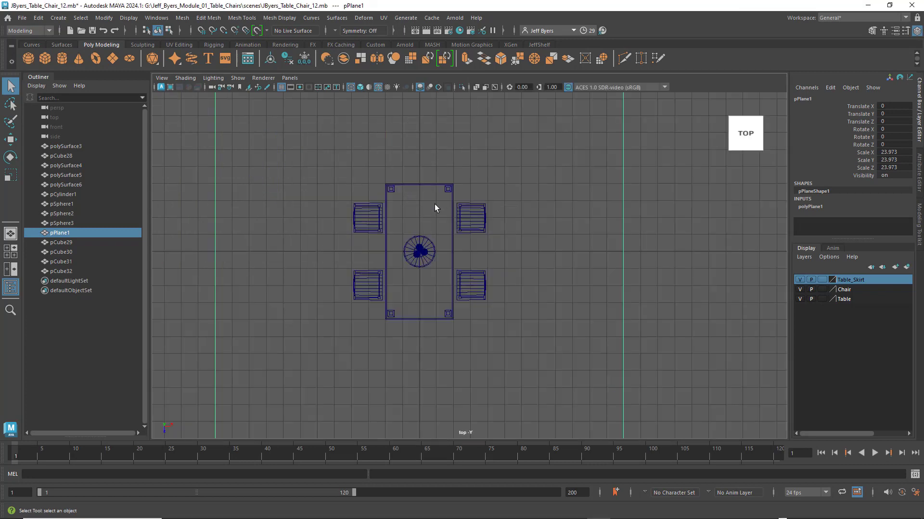
key(space)
key(space)
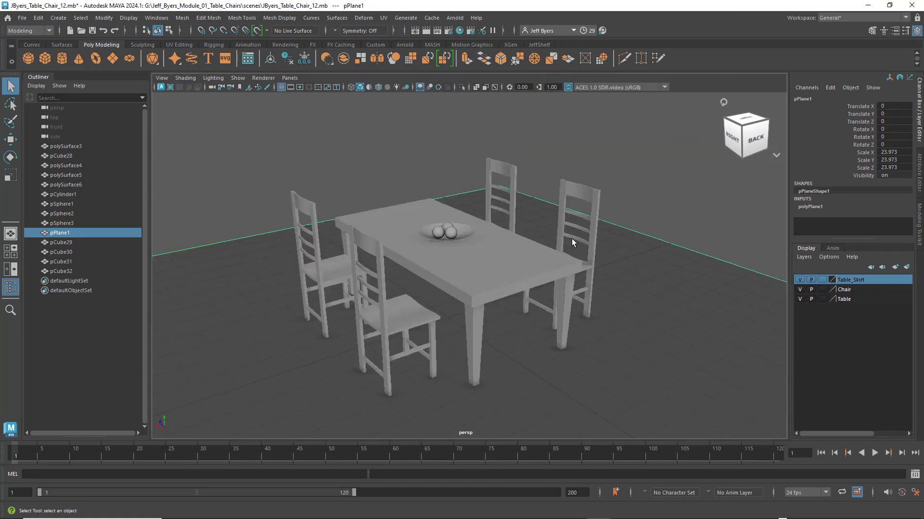
key(space)
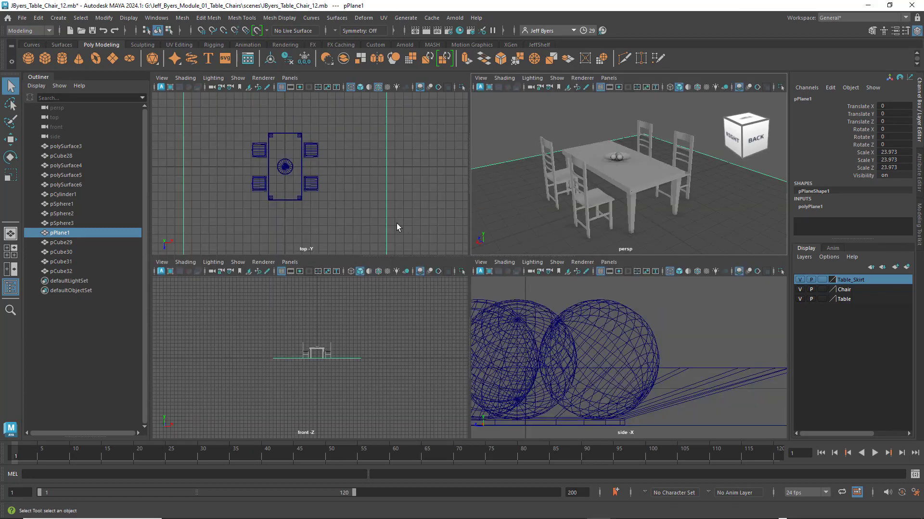
key(space)
key(space)
key(space)
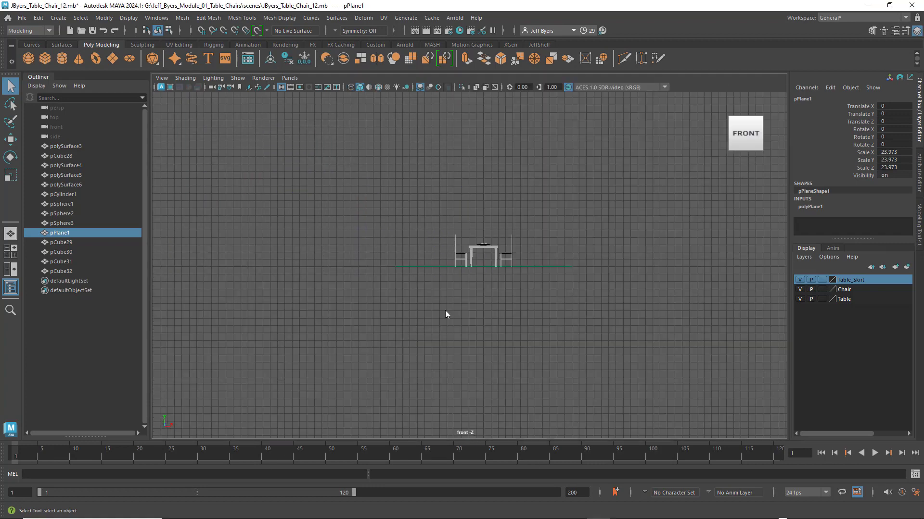
key(space)
key(space)
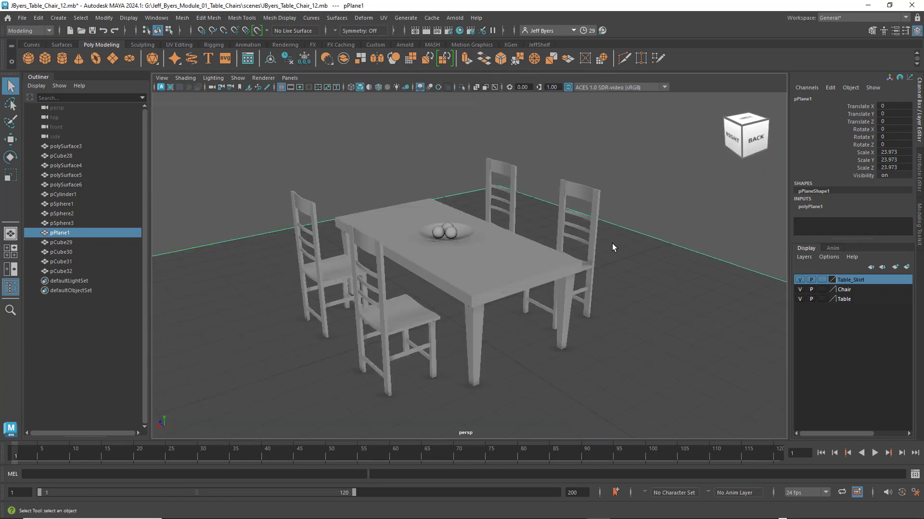
Orbit the view to inspect the table and chairs from several sides
alt+drag(596, 243, 702, 250)
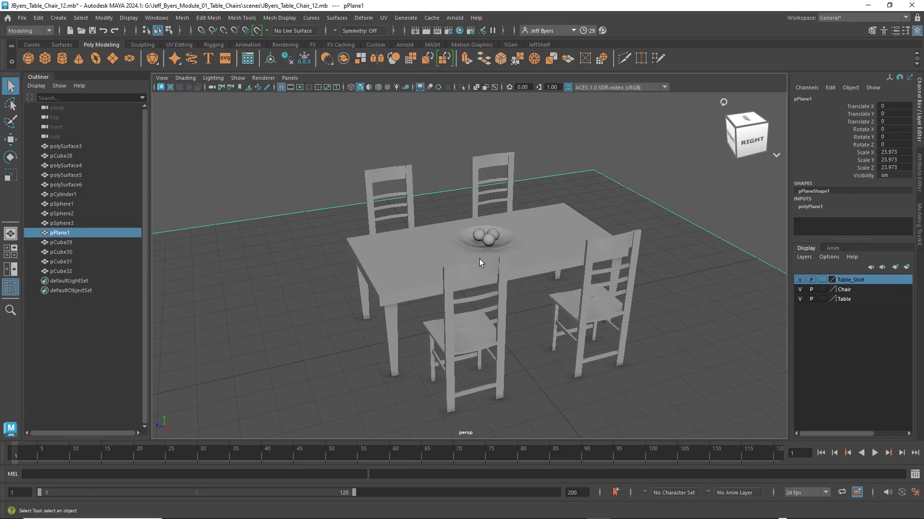
alt+drag(644, 220, 688, 289)
alt+drag(246, 316, 425, 336)
alt+drag(660, 326, 587, 357)
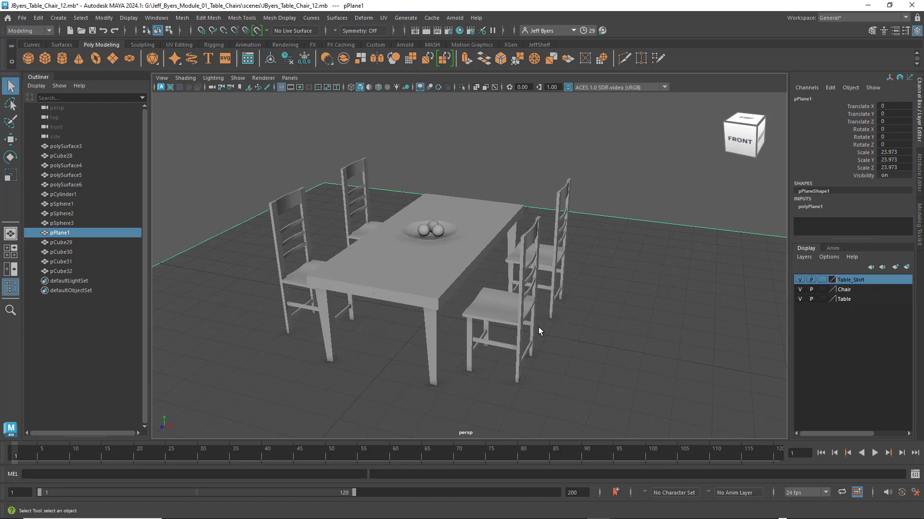
alt+drag(538, 327, 595, 340)
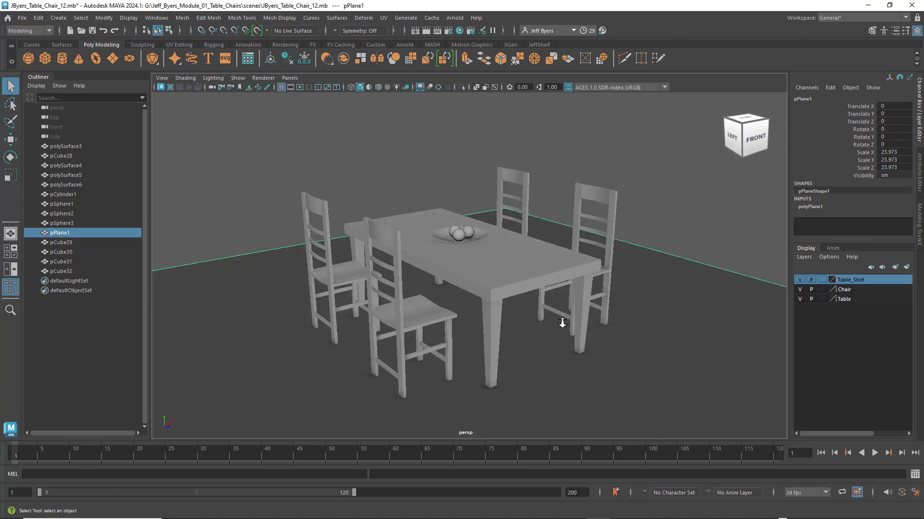
alt+right_drag(562, 323, 551, 320)
mouse_move(564, 321)
alt+mouse_down()
mouse_move(540, 325)
mouse_move(571, 324)
mouse_move(566, 330)
alt+mouse_up()
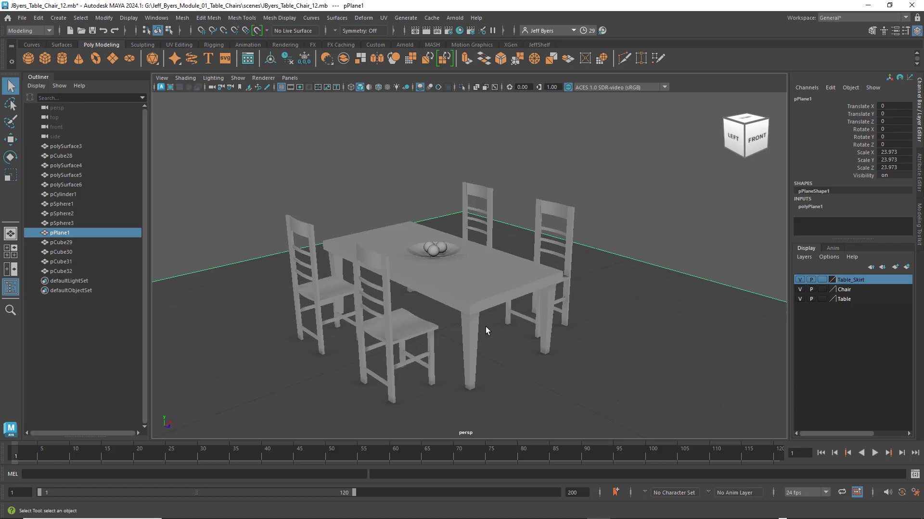
alt+drag(561, 333, 538, 319)
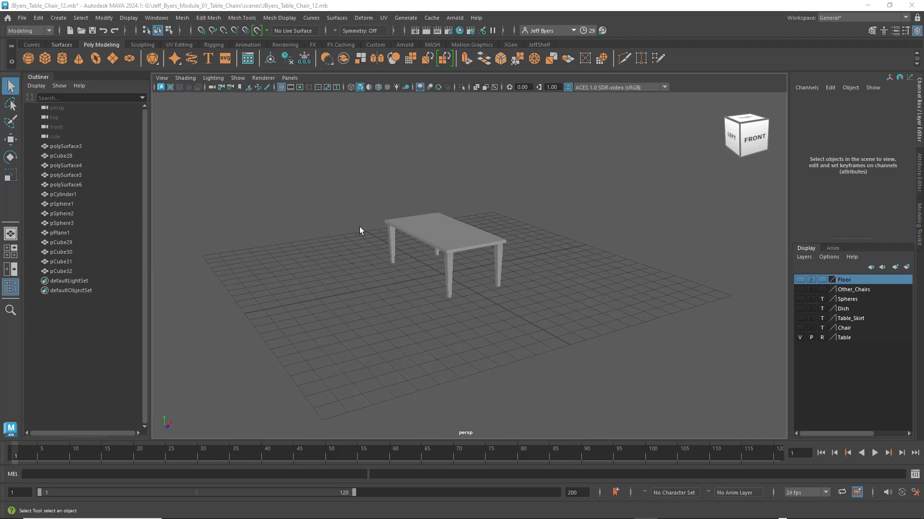
Turn off the Table layer's visibility so only the empty grid remains
click(799, 338)
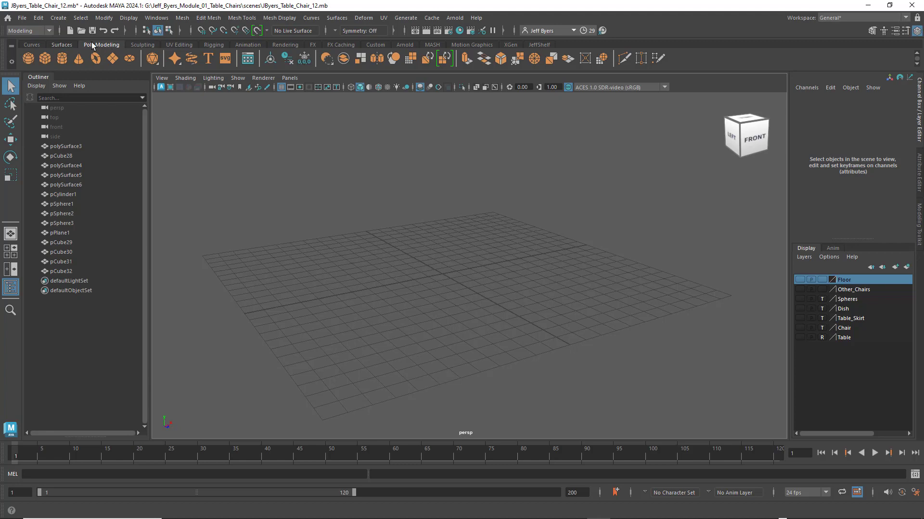
click(52, 45)
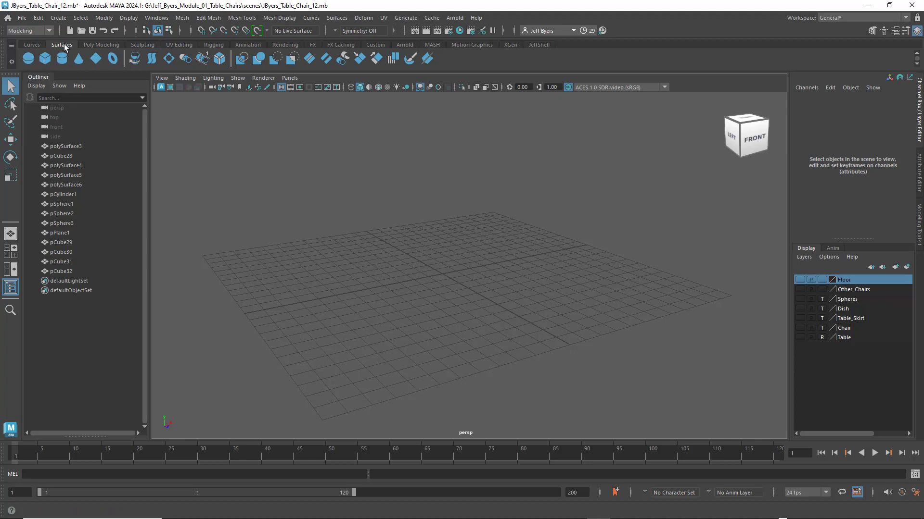
click(100, 43)
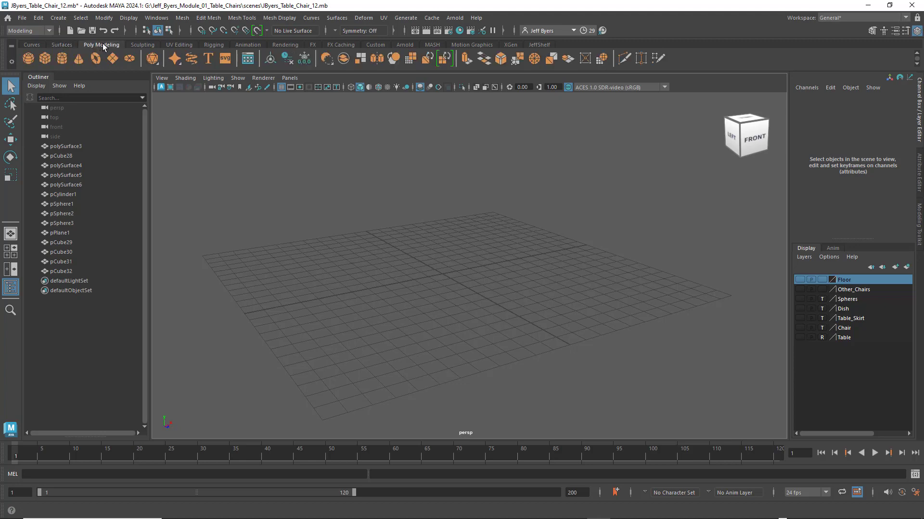
click(68, 45)
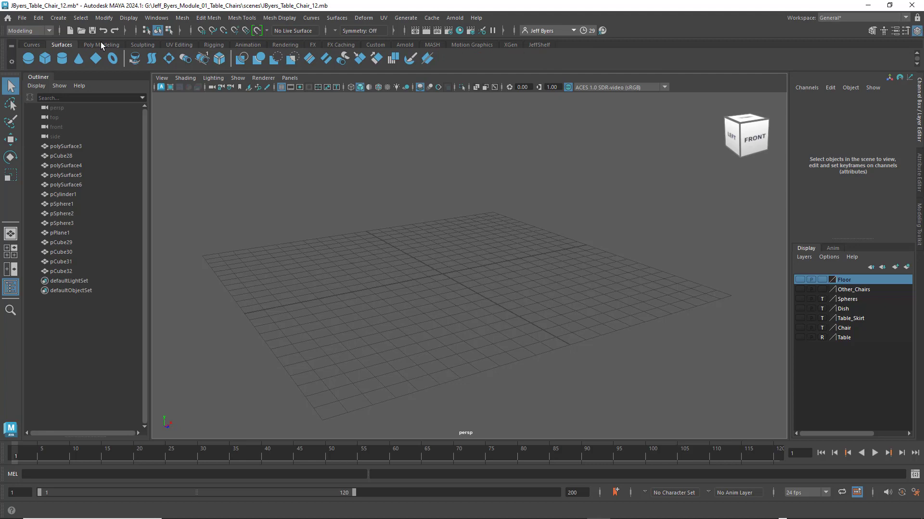
click(102, 42)
click(69, 44)
click(106, 42)
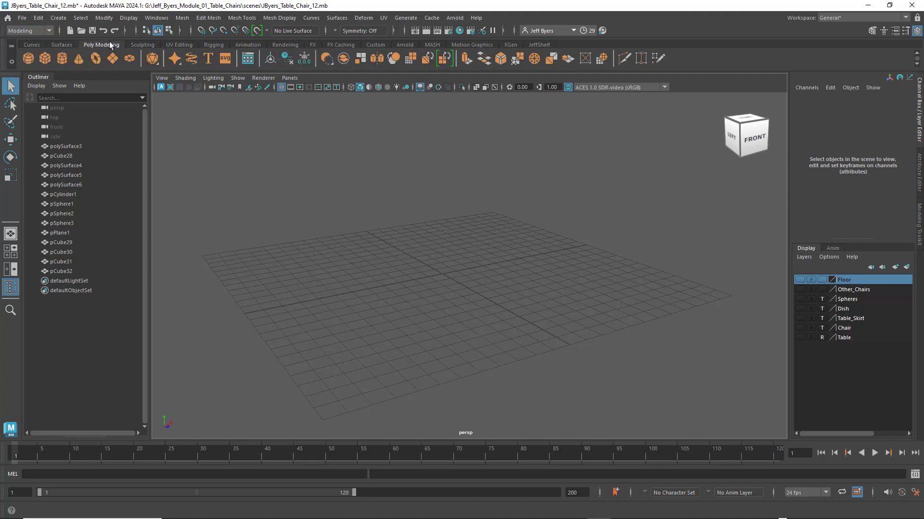
click(63, 43)
click(103, 43)
click(65, 45)
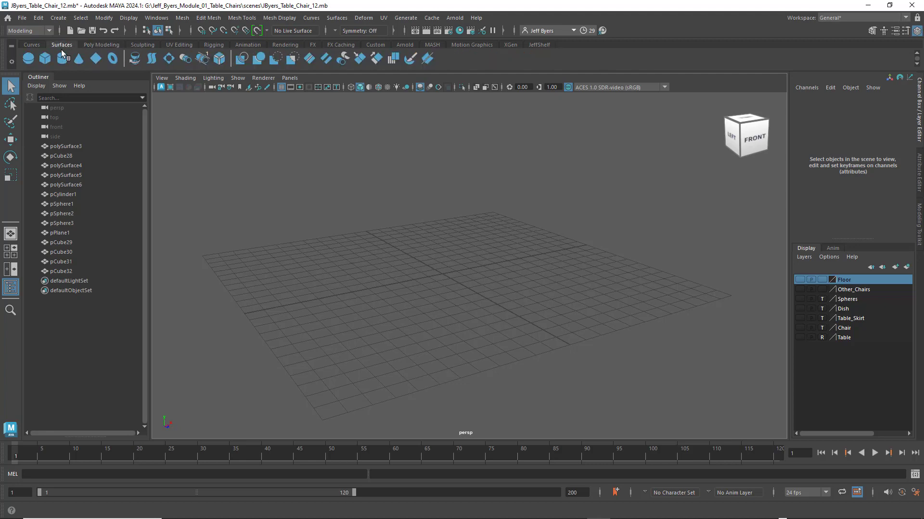
click(98, 44)
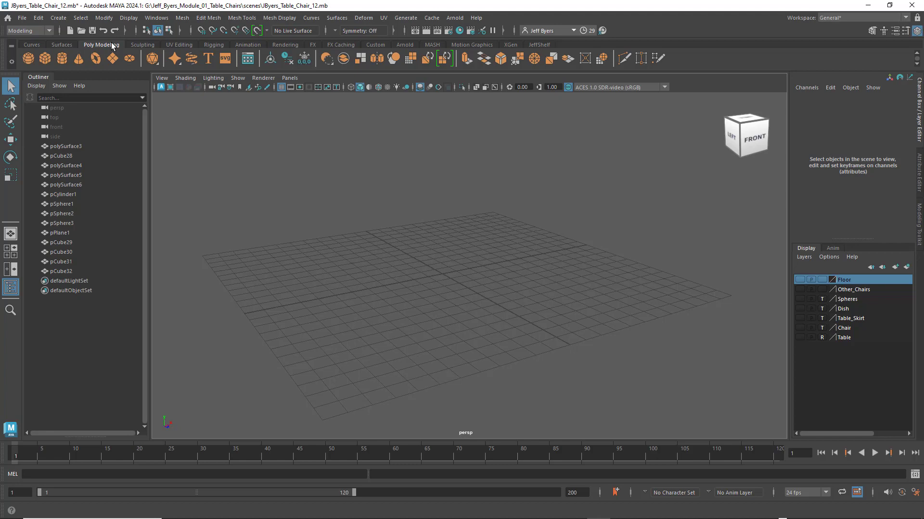
click(63, 45)
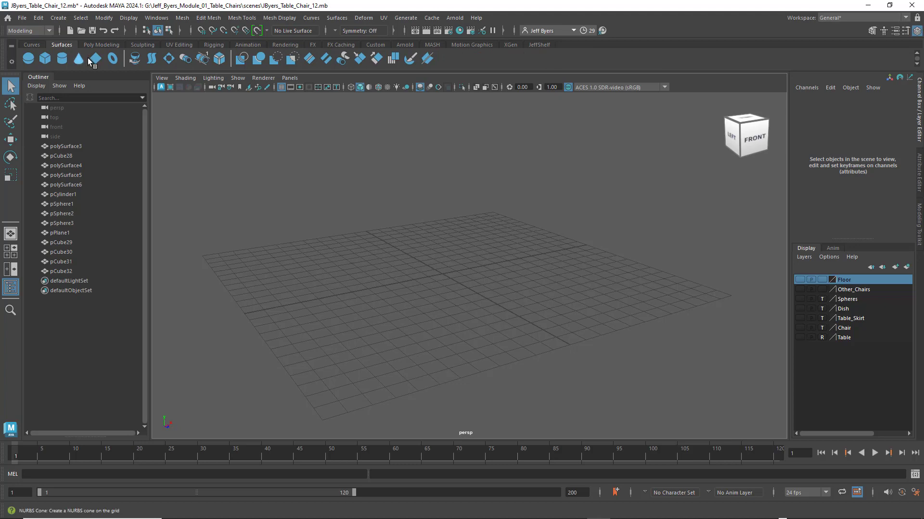
click(101, 45)
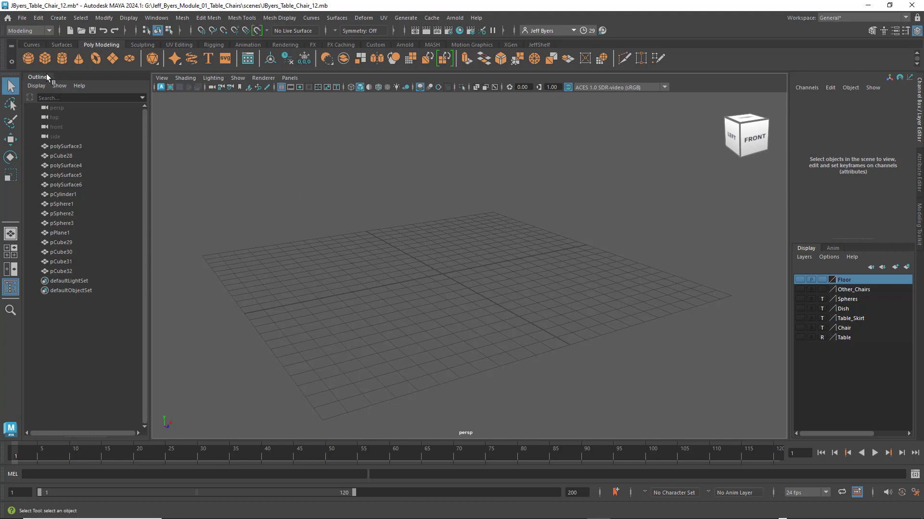
Undock and close the Outliner, reopen it from Windows, dock it, then float it again
drag(41, 73, 153, 121)
click(183, 119)
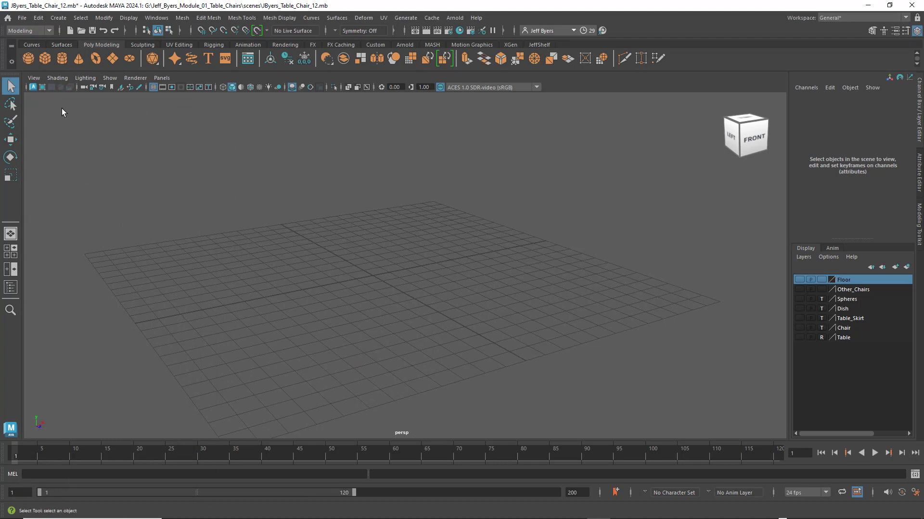
click(160, 19)
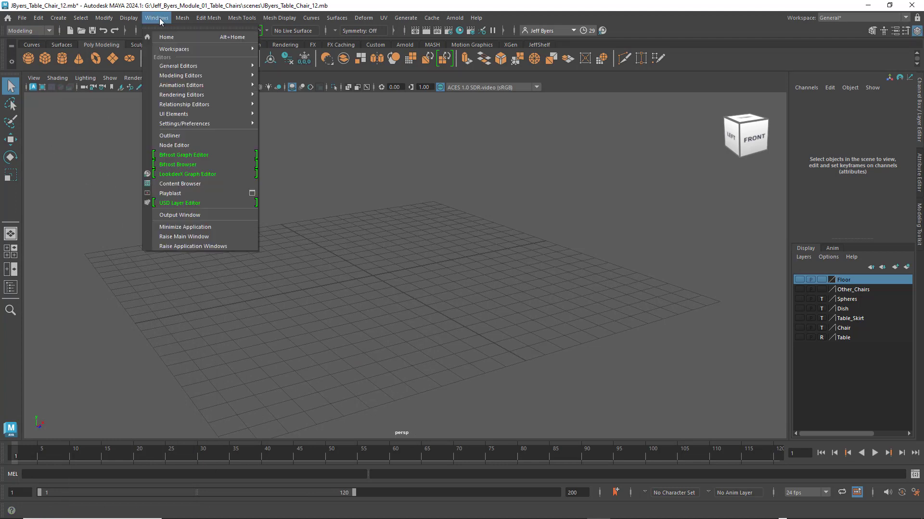
click(184, 137)
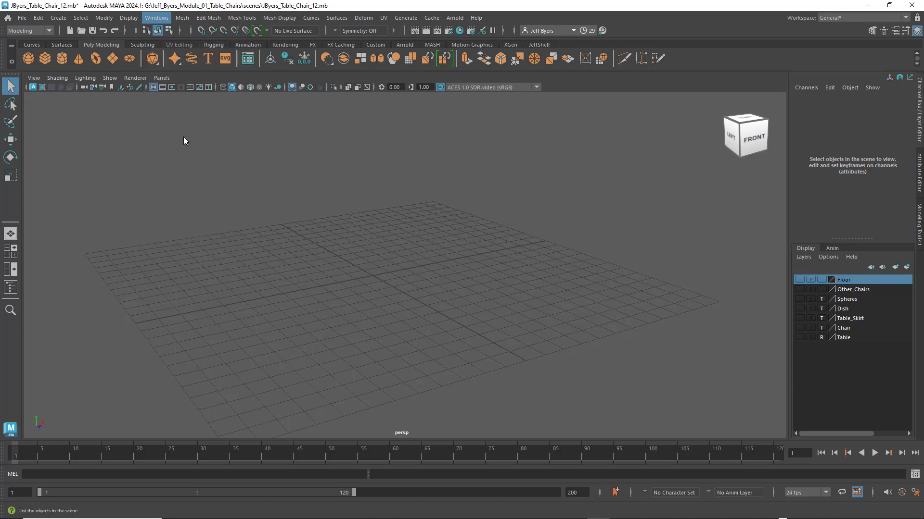
drag(111, 120, 84, 73)
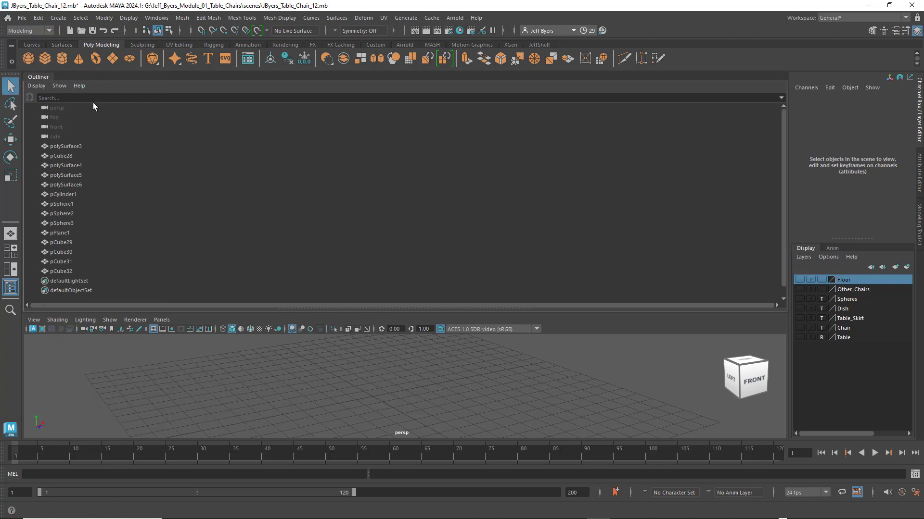
drag(45, 76, 107, 155)
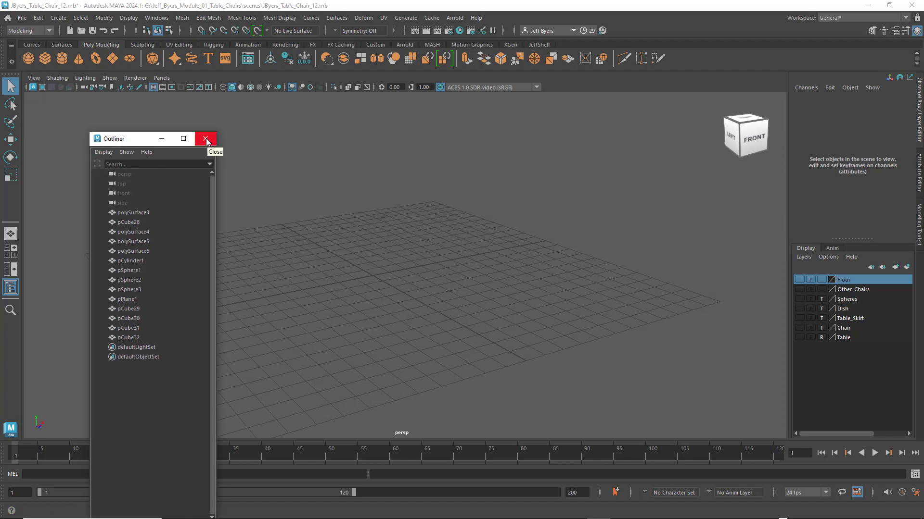
Close the Outliner, show the persp camera in the panel, and switch to the four-view layout
click(207, 141)
click(161, 78)
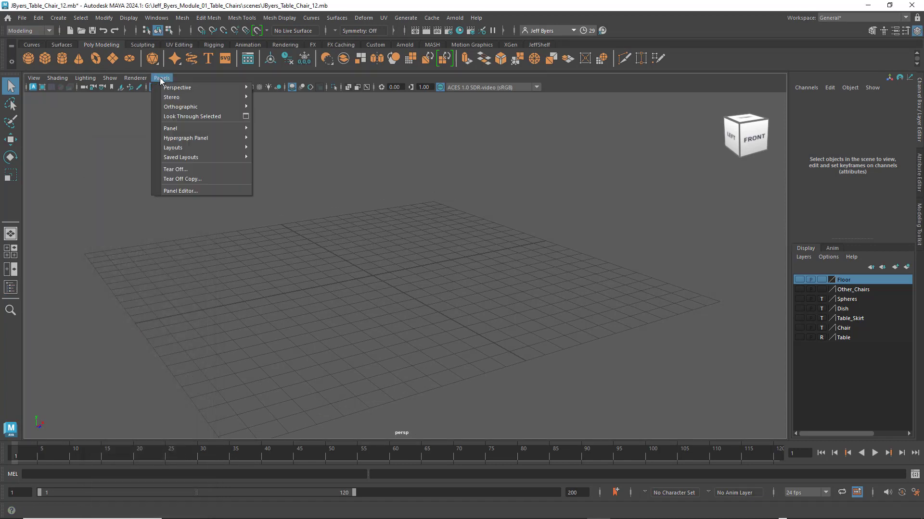
mouse_move(169, 88)
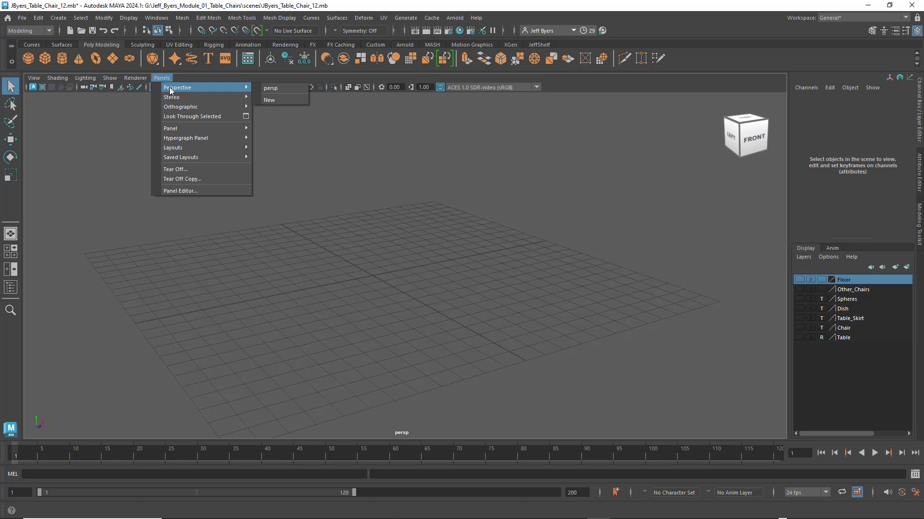
click(270, 89)
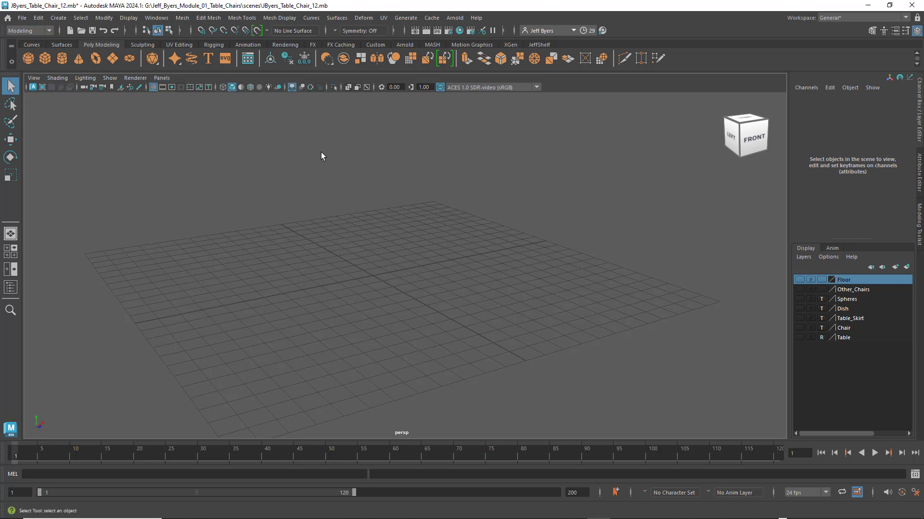
click(8, 249)
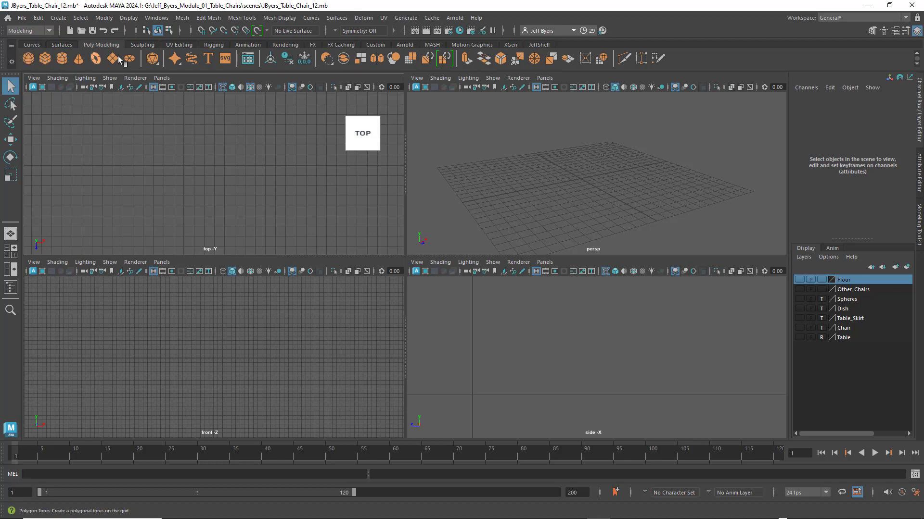
Create a polygon sphere at the origin and frame it in the top, front and perspective views
click(29, 58)
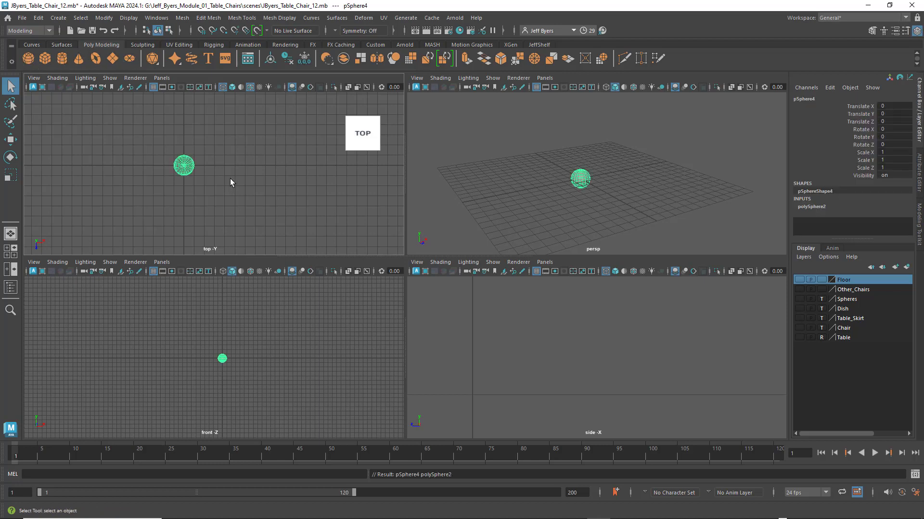
key(f)
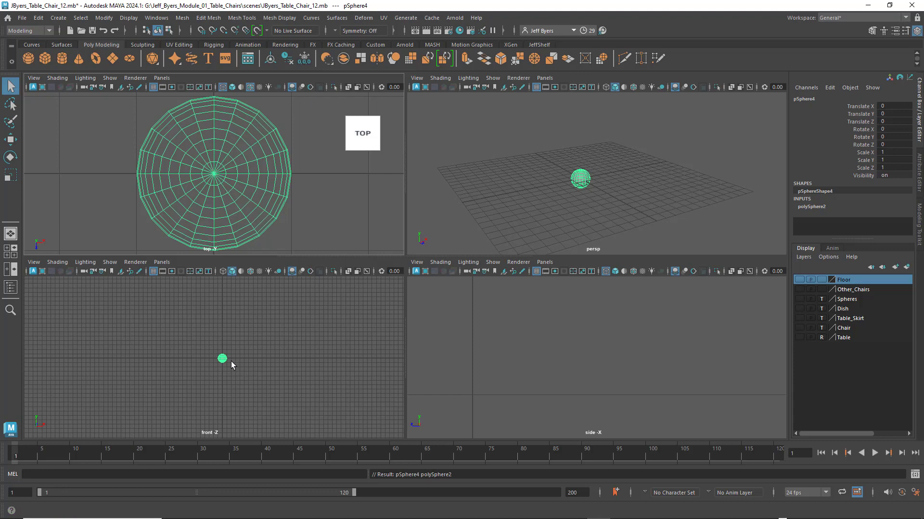
key(f)
key(f)
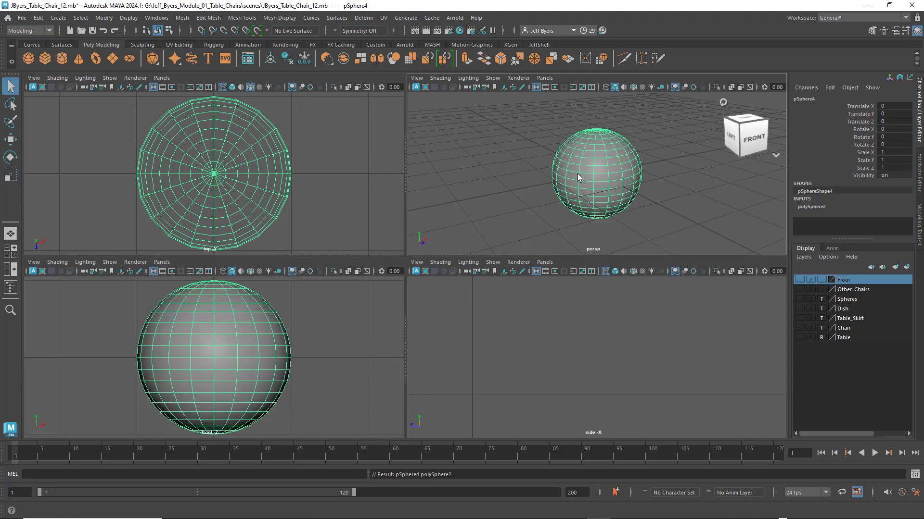
key(f)
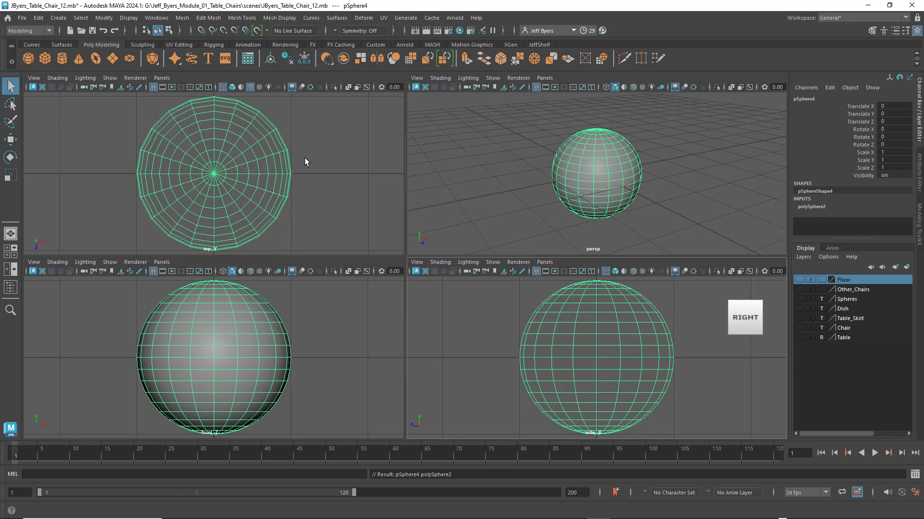
scroll(310, 172, down, 3)
scroll(324, 303, down, 3)
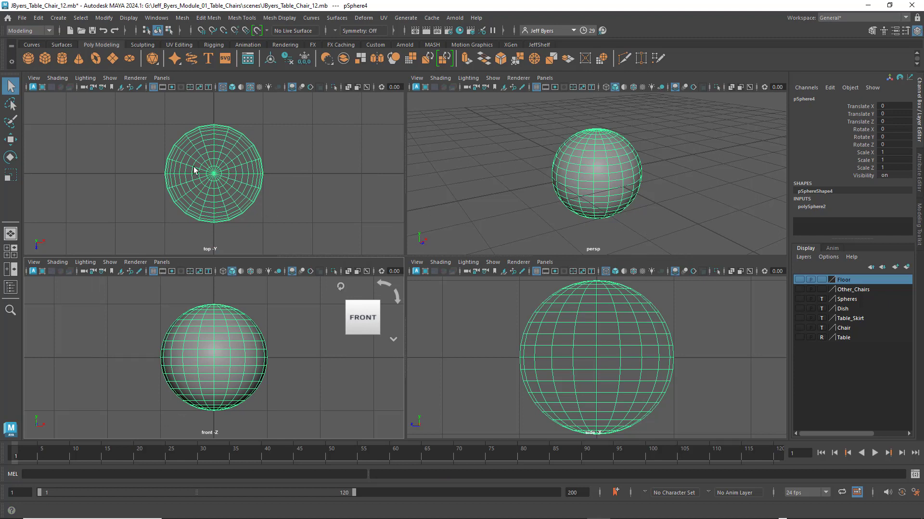
scroll(270, 186, down, 3)
scroll(279, 311, down, 4)
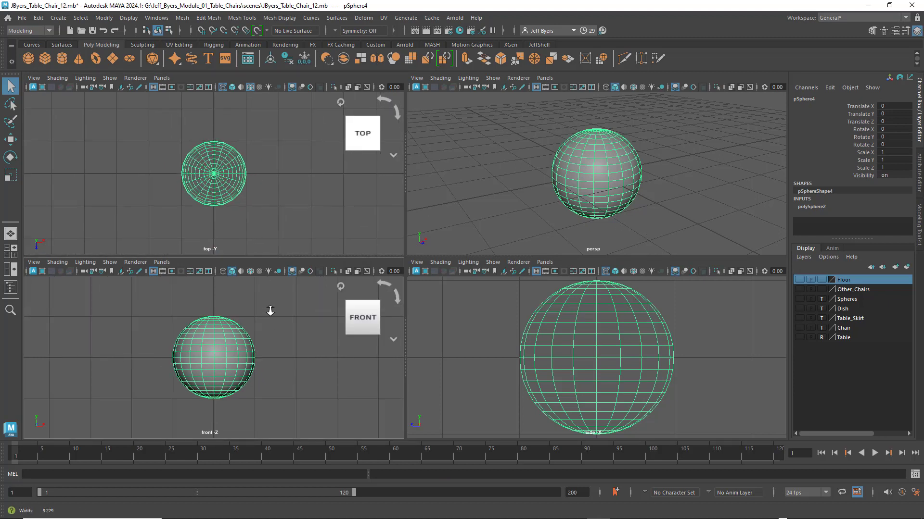
scroll(683, 342, down, 4)
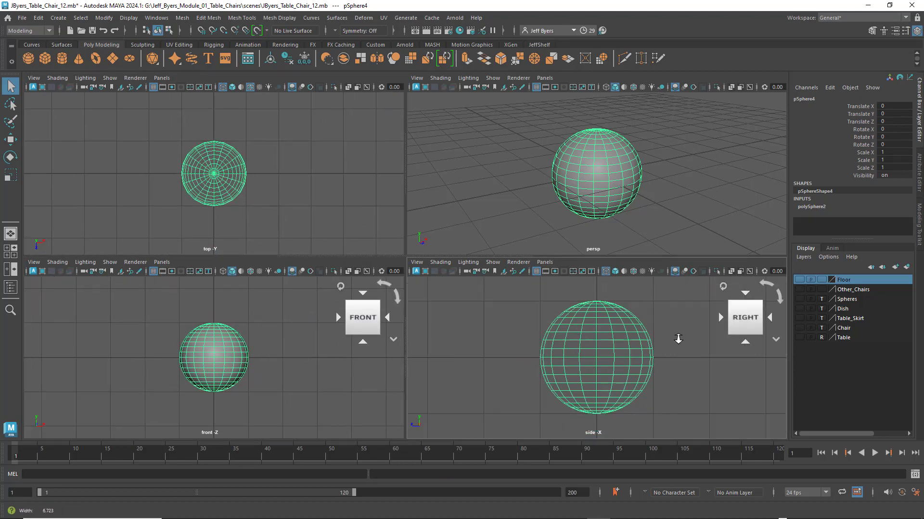
scroll(668, 339, down, 2)
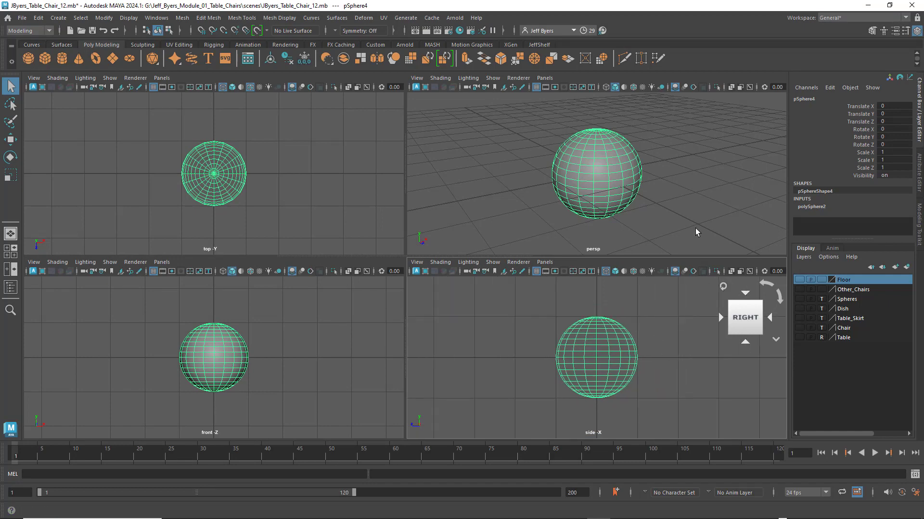
scroll(695, 224, down, 5)
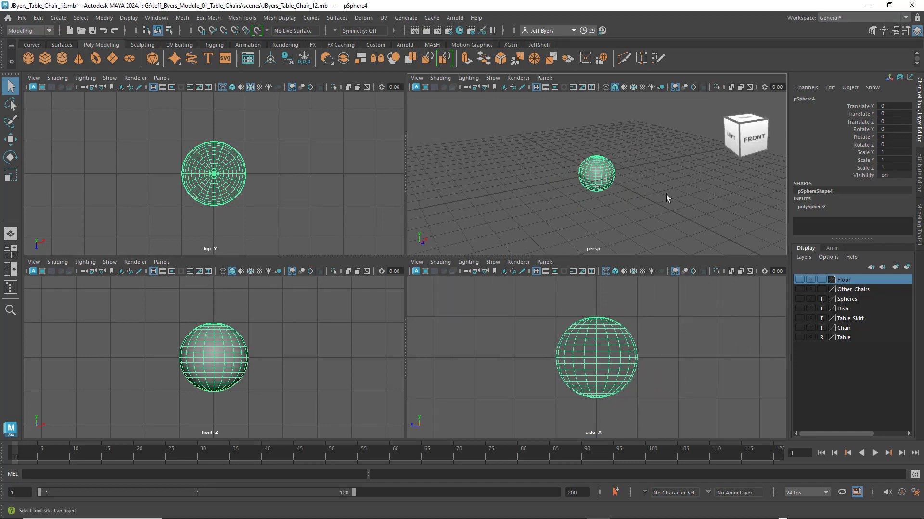
Maximize the perspective, top and front views in turn, returning to four-view between each
key(space)
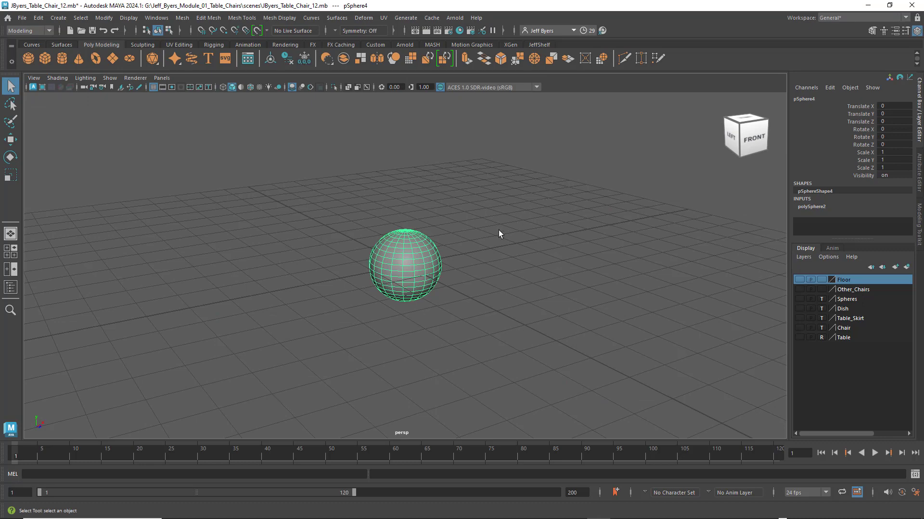
key(space)
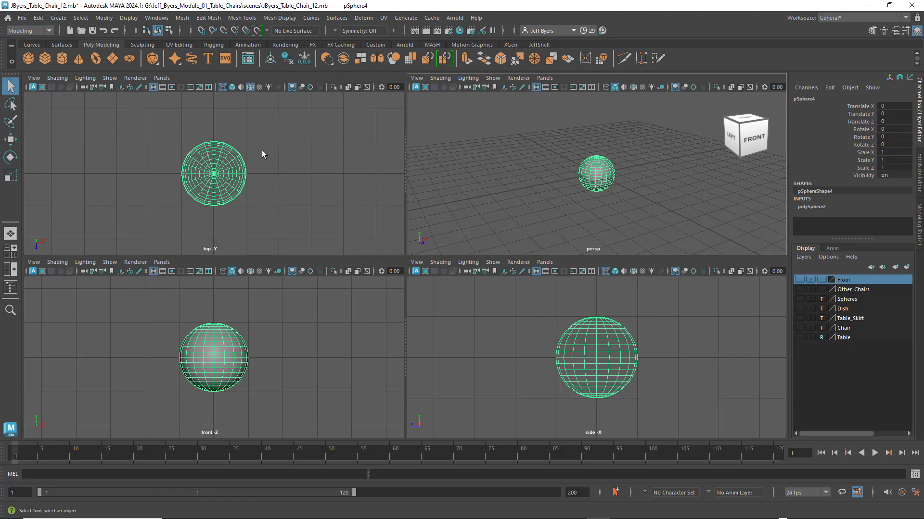
key(space)
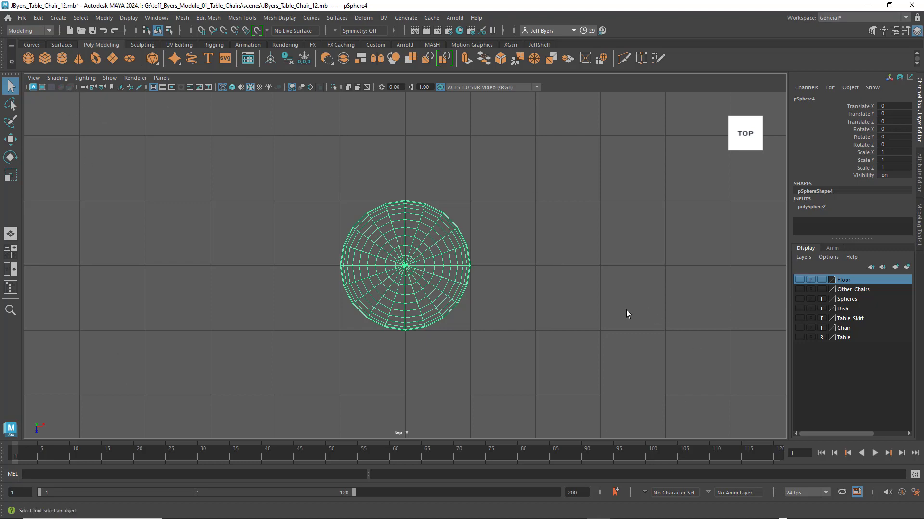
key(space)
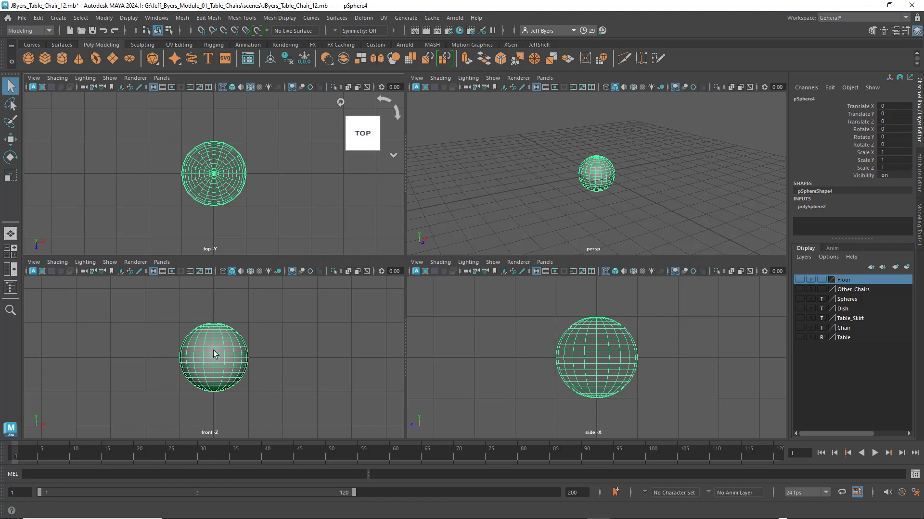
key(space)
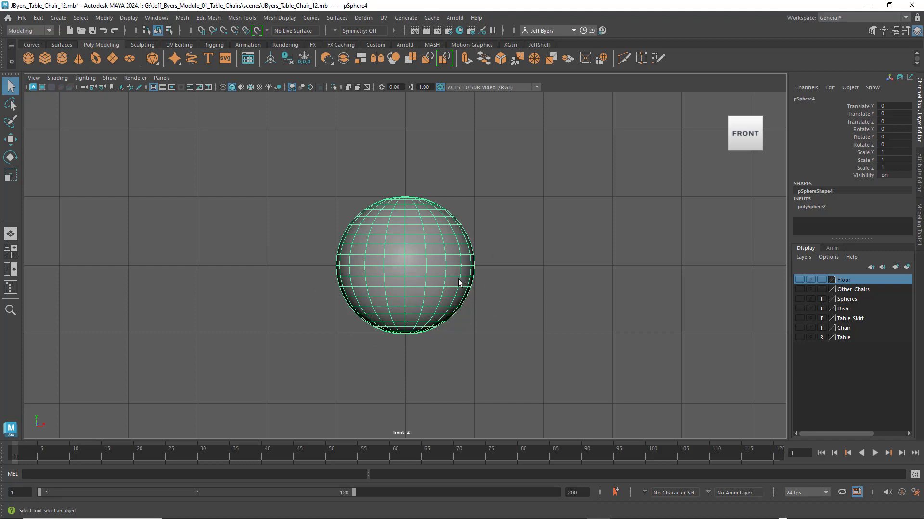
key(space)
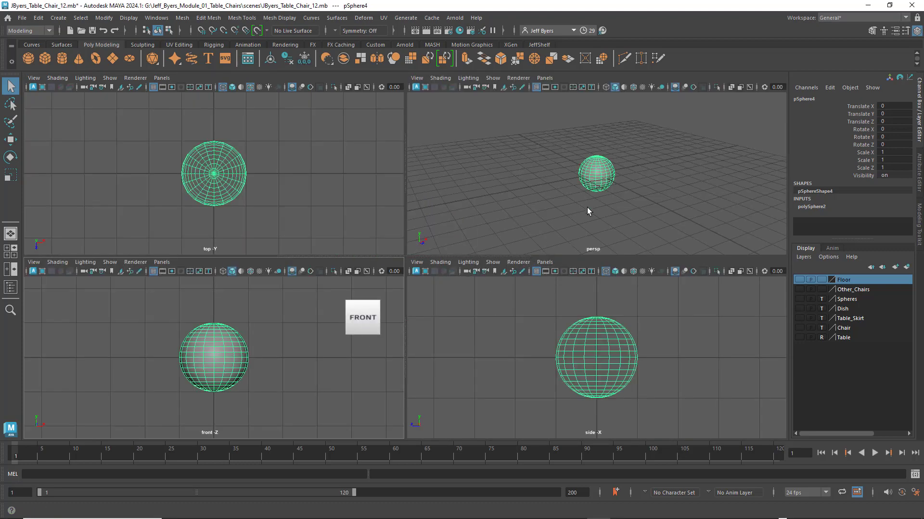
key(space)
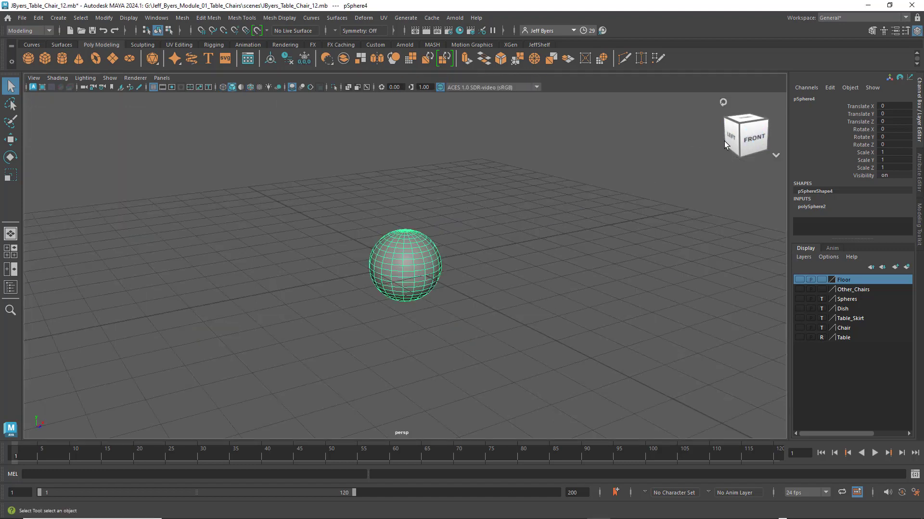
View the sphere from top, front and right via the ViewCube, then cycle the top and front panes
click(743, 119)
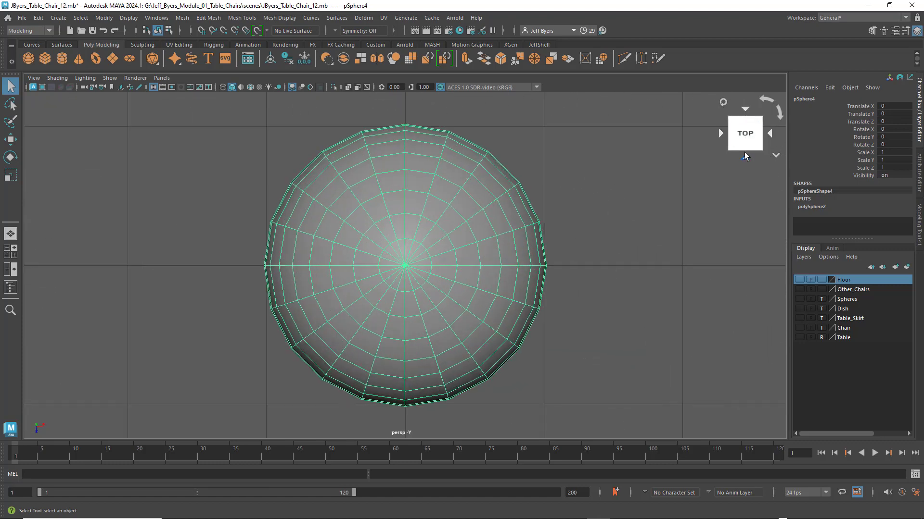
click(744, 158)
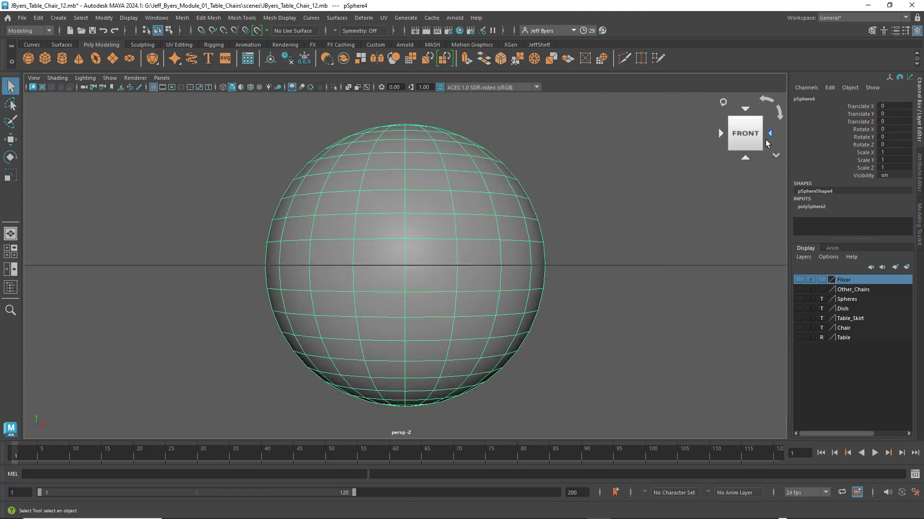
click(770, 134)
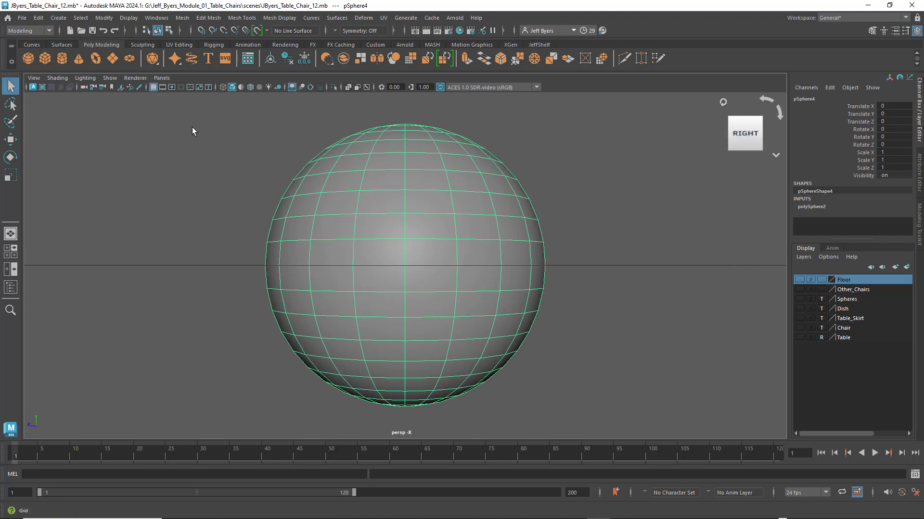
key(space)
key(space)
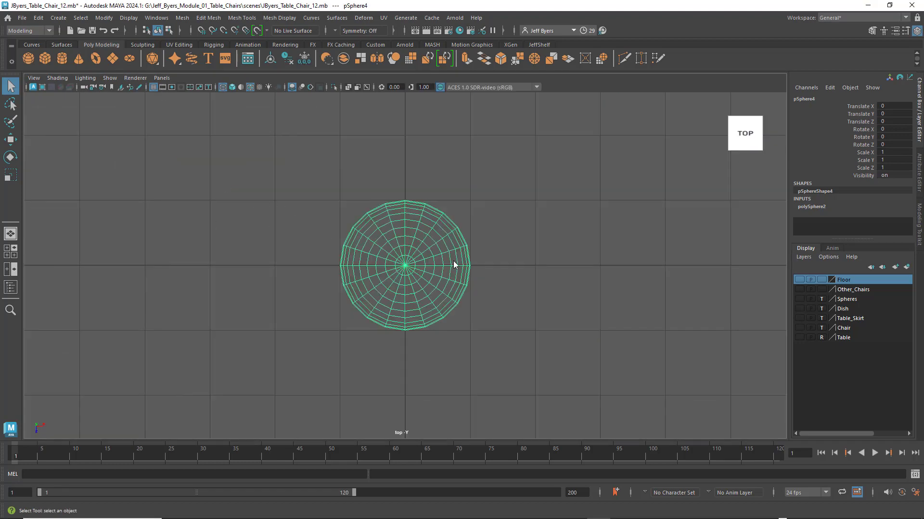
key(space)
key(space)
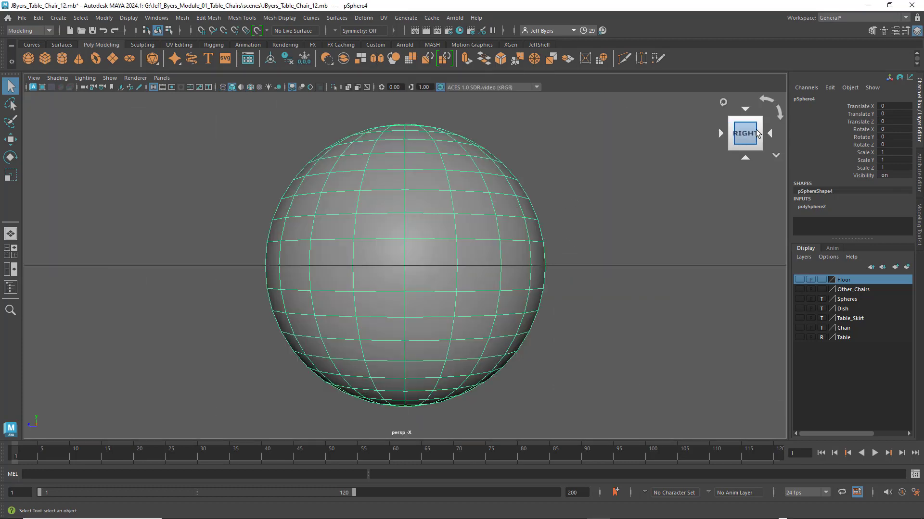
key(space)
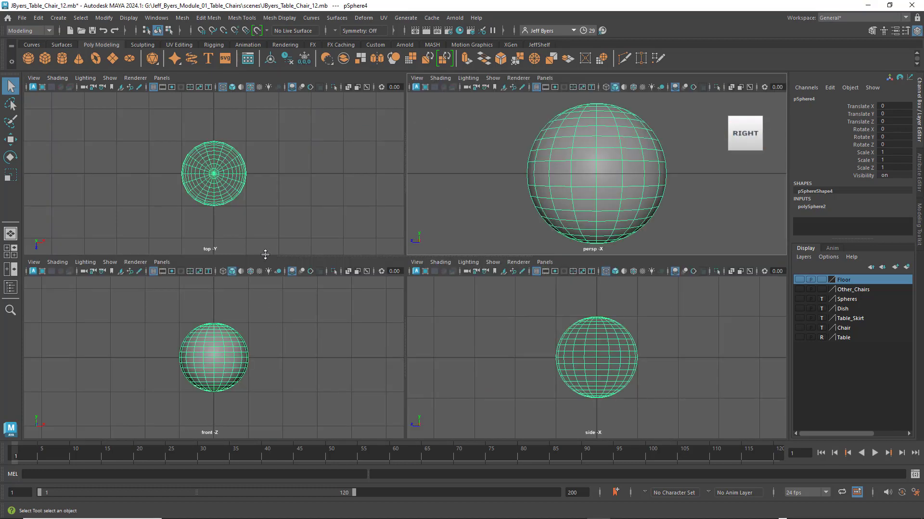
key(space)
key(space)
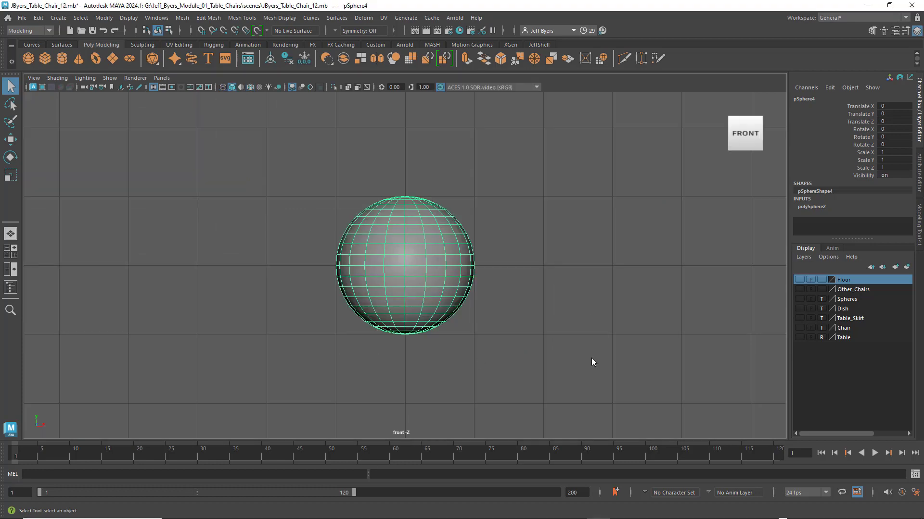
key(space)
key(space)
key(space)
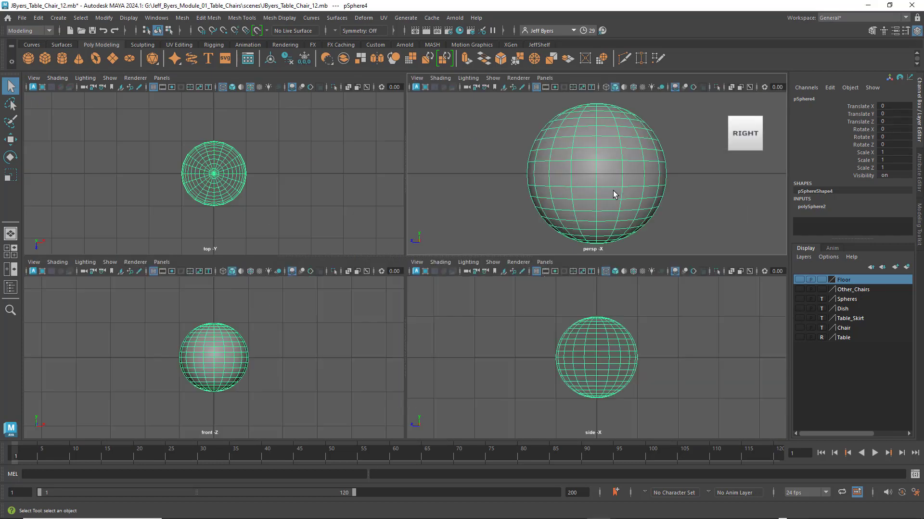
key(space)
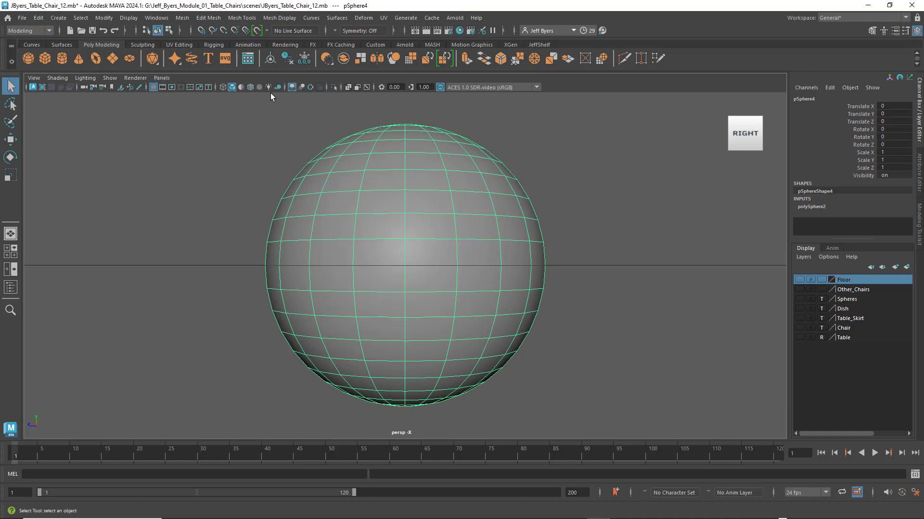
click(161, 78)
mouse_move(176, 90)
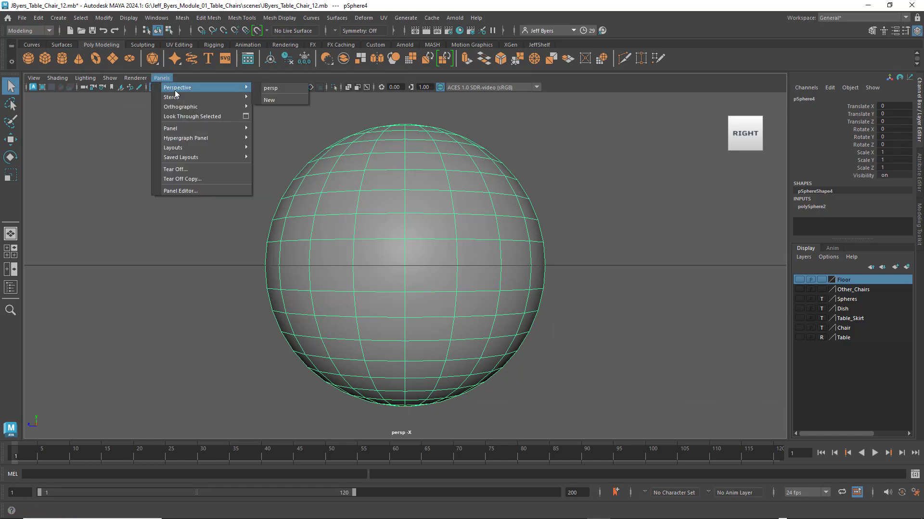
click(280, 88)
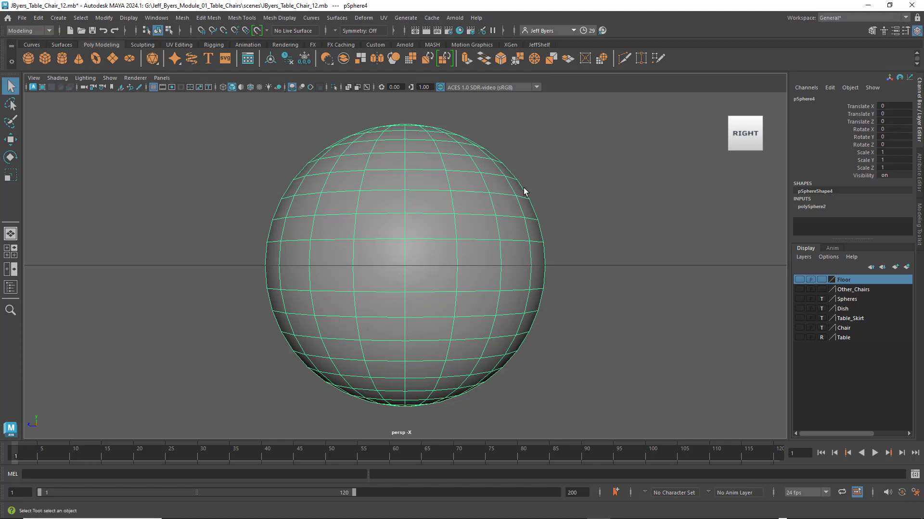
alt+drag(524, 191, 488, 207)
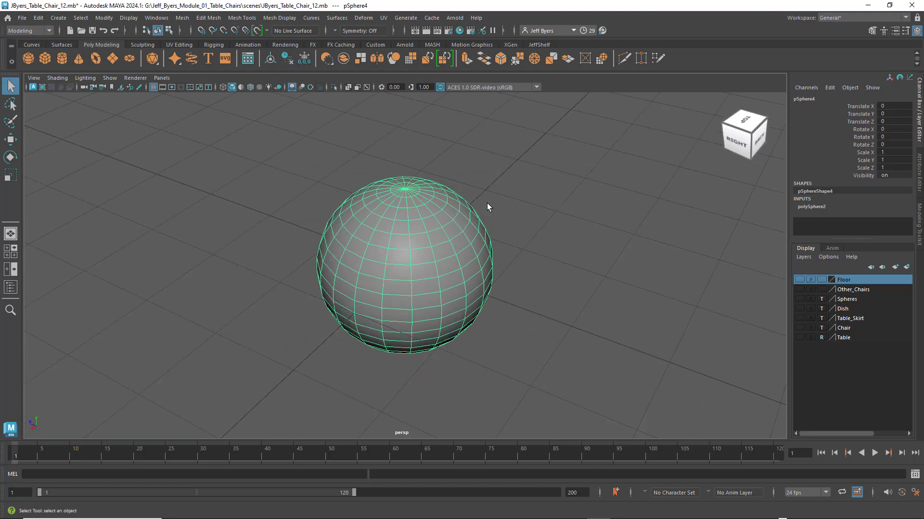
alt+drag(537, 234, 495, 212)
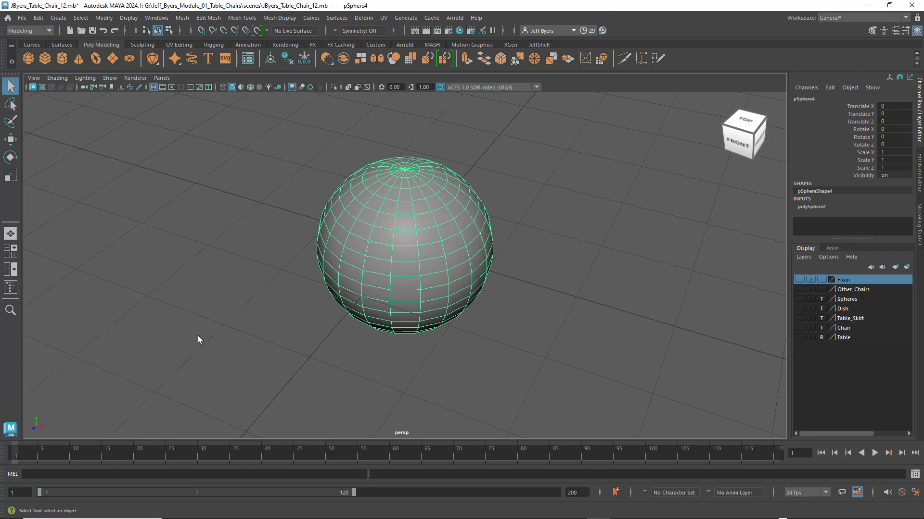
alt+drag(67, 425, 239, 351)
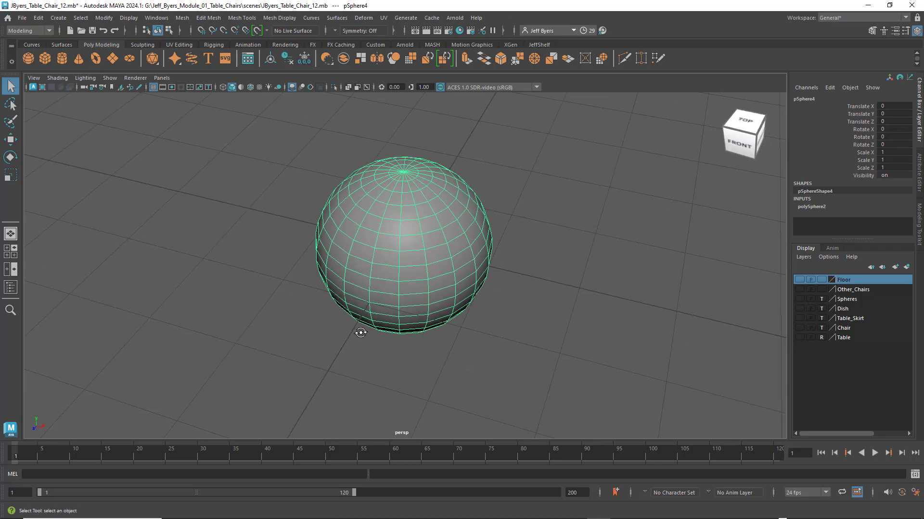
alt+drag(360, 332, 383, 336)
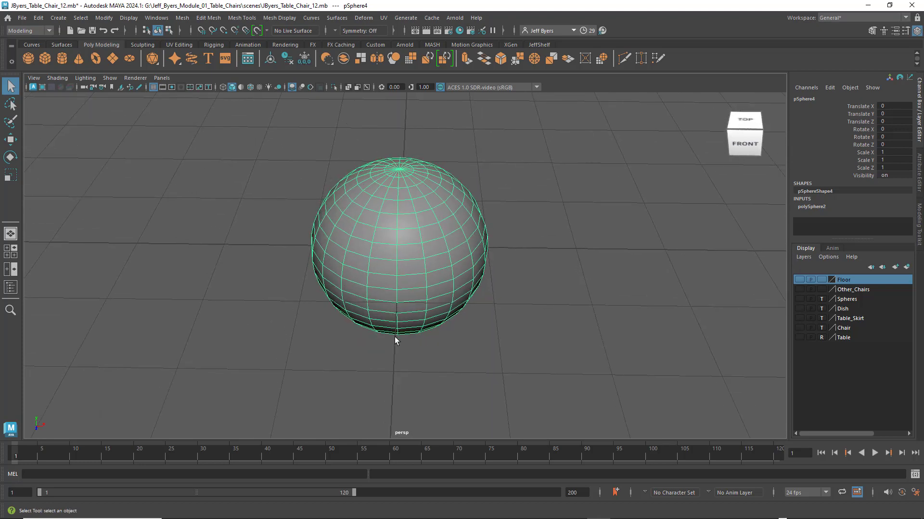
alt+drag(85, 391, 135, 384)
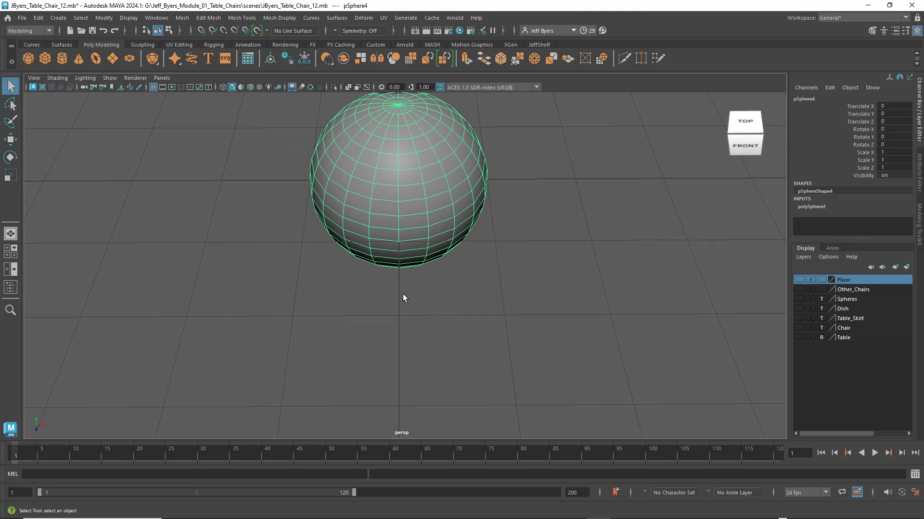
alt+drag(402, 294, 362, 293)
scroll(401, 273, down, 2)
scroll(376, 279, down, 3)
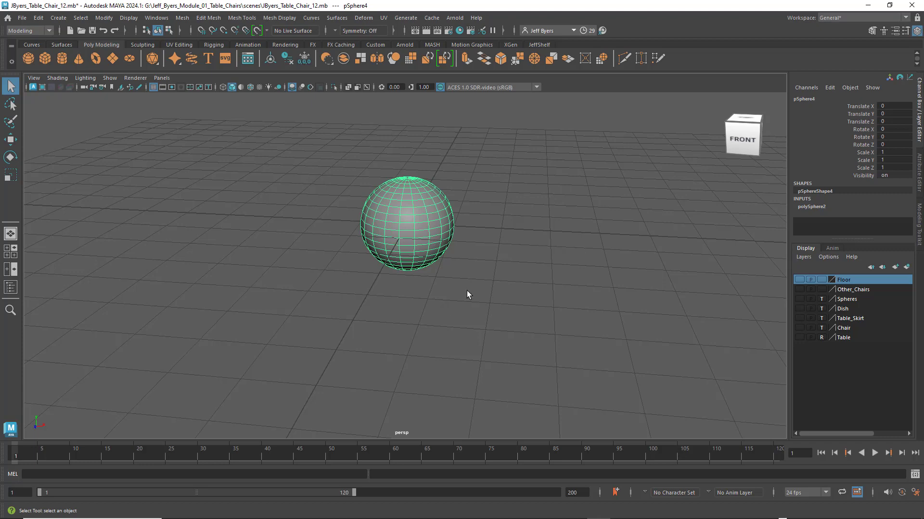
Delete pSphere4 and reposition the camera over the empty grid
key(Delete)
alt+drag(462, 283, 456, 303)
alt+drag(444, 300, 468, 290)
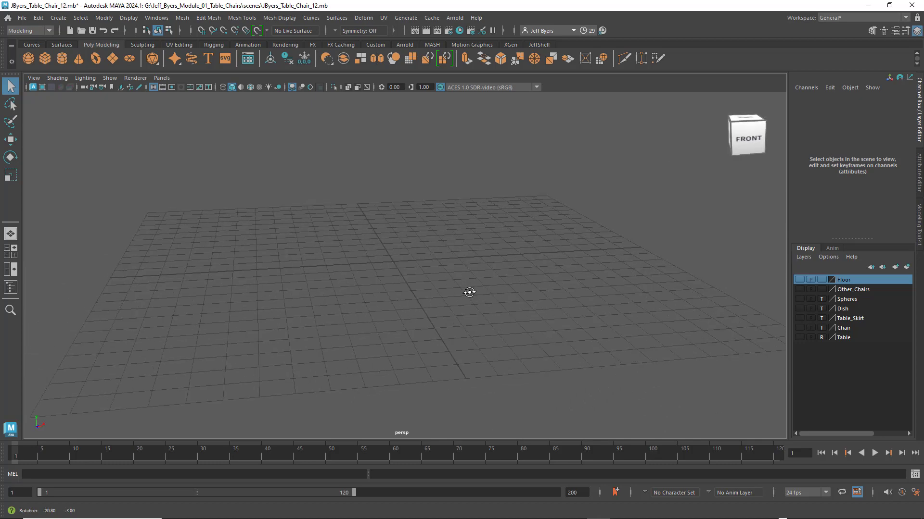
alt+middle_drag(468, 291, 491, 291)
alt+drag(491, 290, 460, 291)
alt+middle_drag(460, 290, 427, 291)
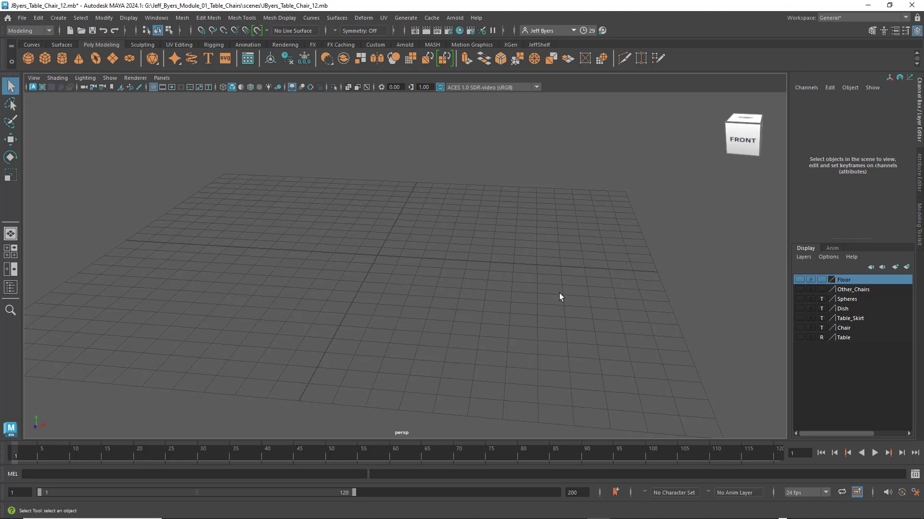
Show the Table layer, clear its reference lock, then select the table and orbit around it
click(799, 337)
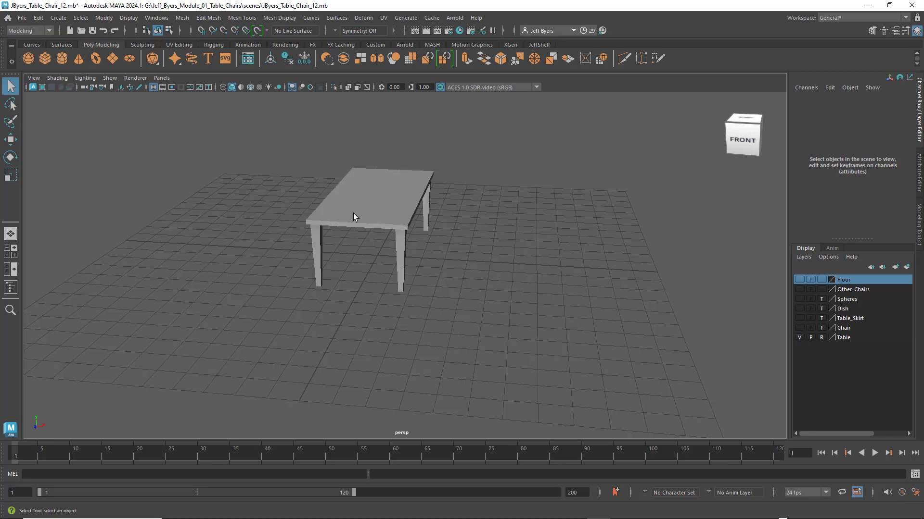
alt+drag(428, 243, 585, 282)
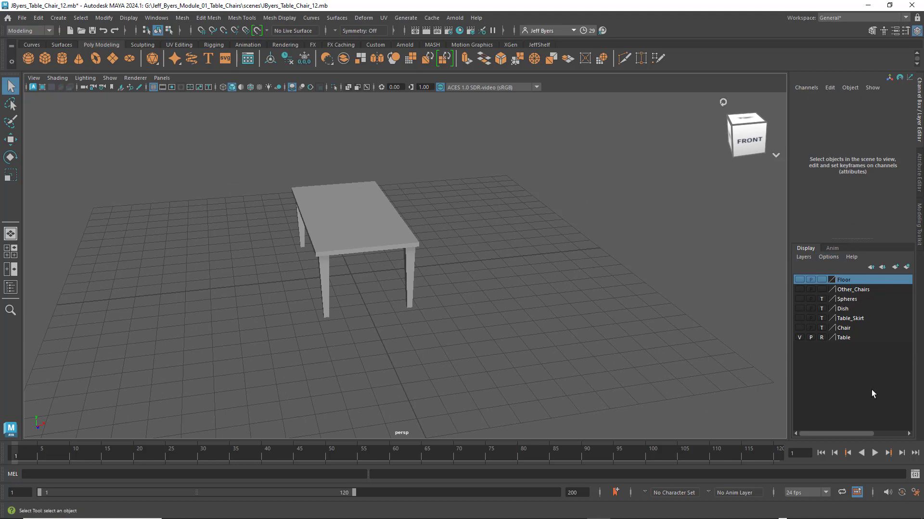
click(821, 337)
click(347, 223)
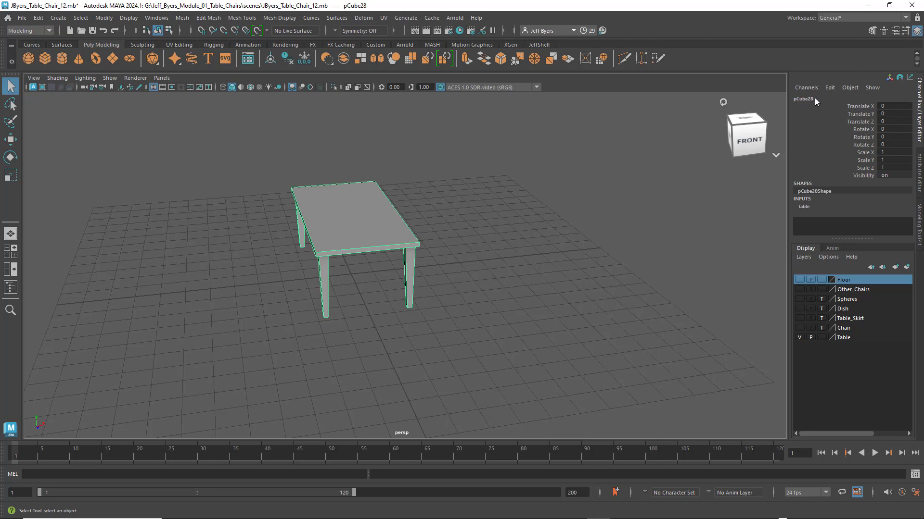
alt+drag(401, 237, 369, 207)
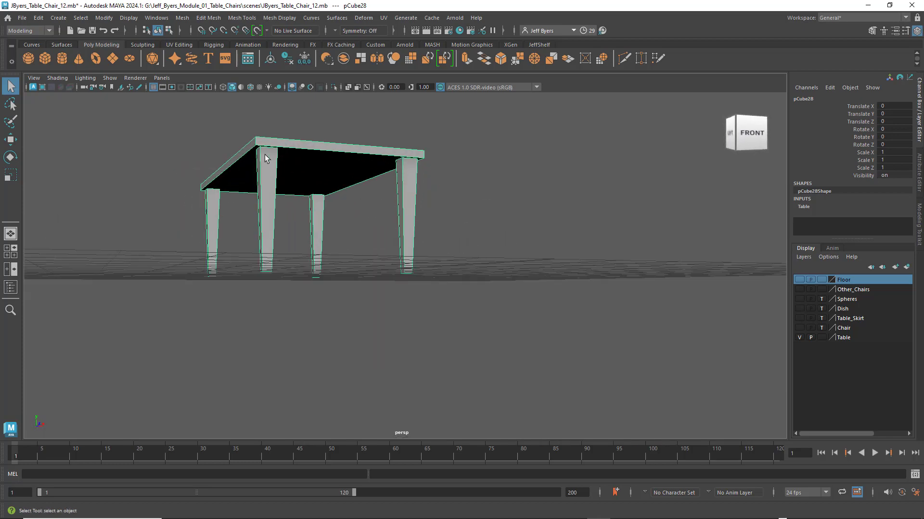
alt+drag(284, 183, 368, 279)
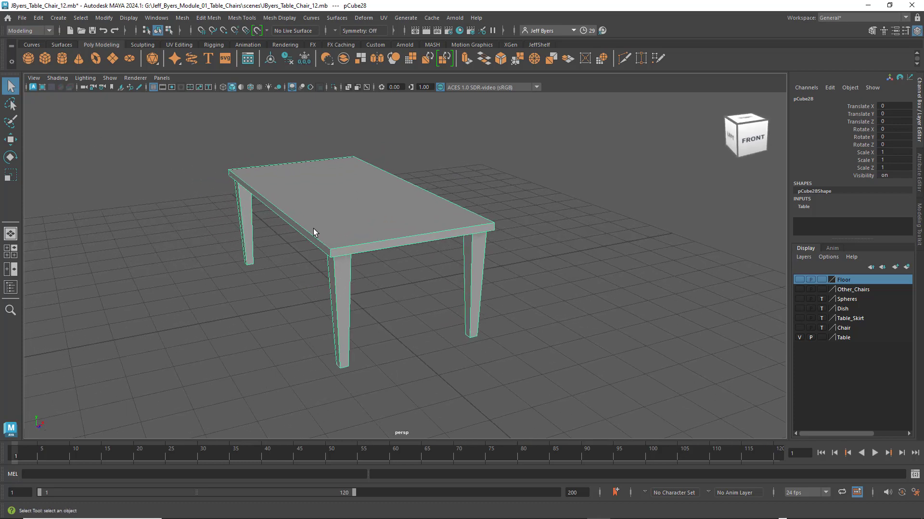
Apply Mesh > Separate to the table, then select each leg and the tabletop to confirm
key(space)
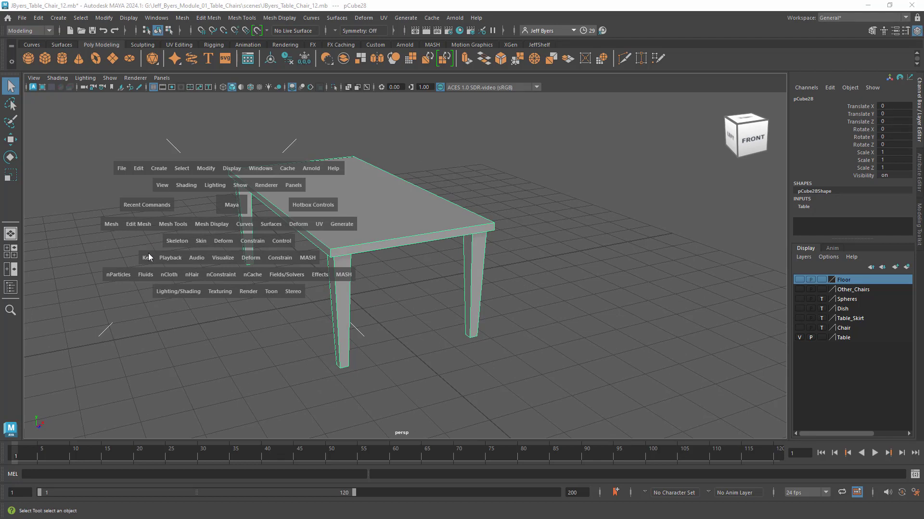
click(111, 224)
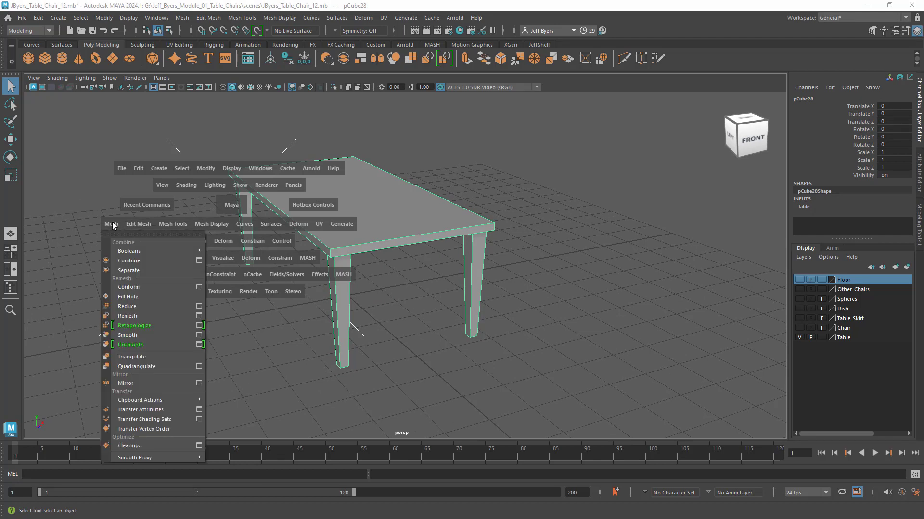
click(129, 270)
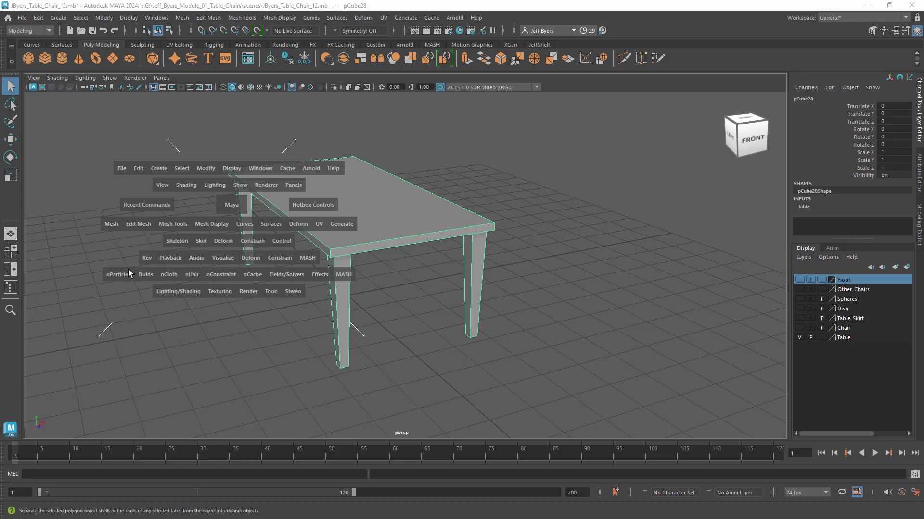
click(504, 265)
click(475, 253)
click(341, 274)
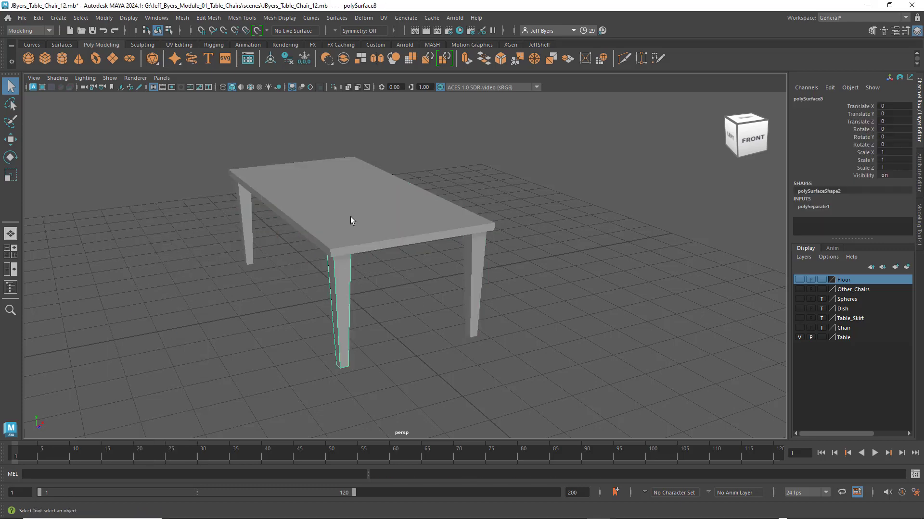
click(350, 219)
click(242, 202)
mouse_move(435, 235)
alt+mouse_down()
mouse_move(354, 237)
mouse_move(447, 237)
mouse_move(437, 243)
alt+mouse_up()
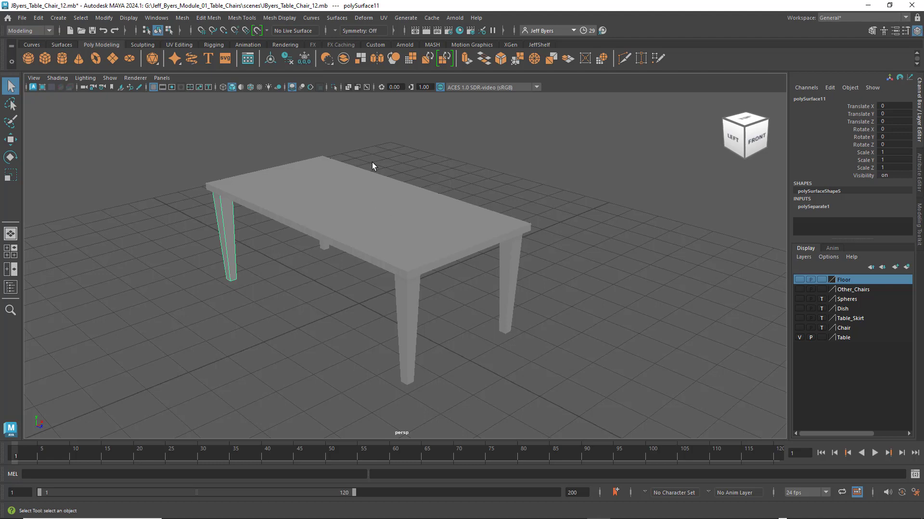
Add all five table pieces to the Table layer, set it to Template, and show four views
click(344, 206)
drag(183, 137, 570, 362)
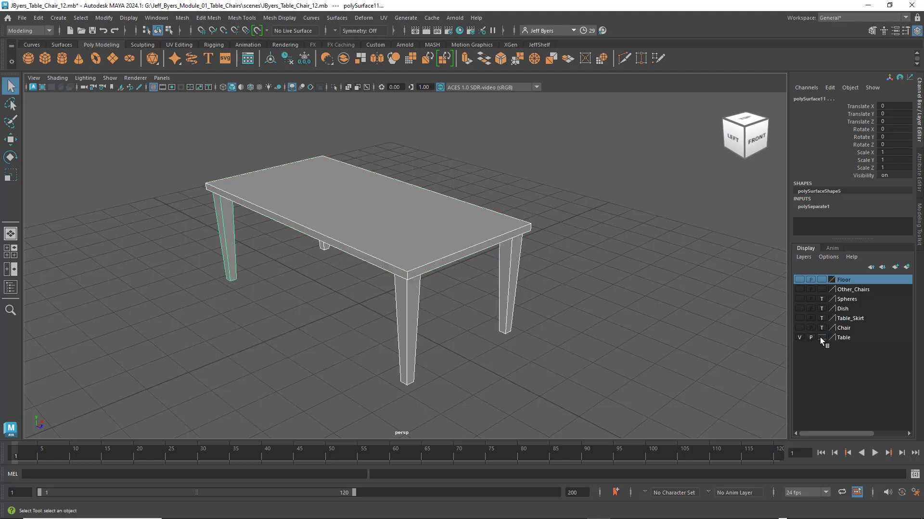
right_click(844, 339)
click(845, 358)
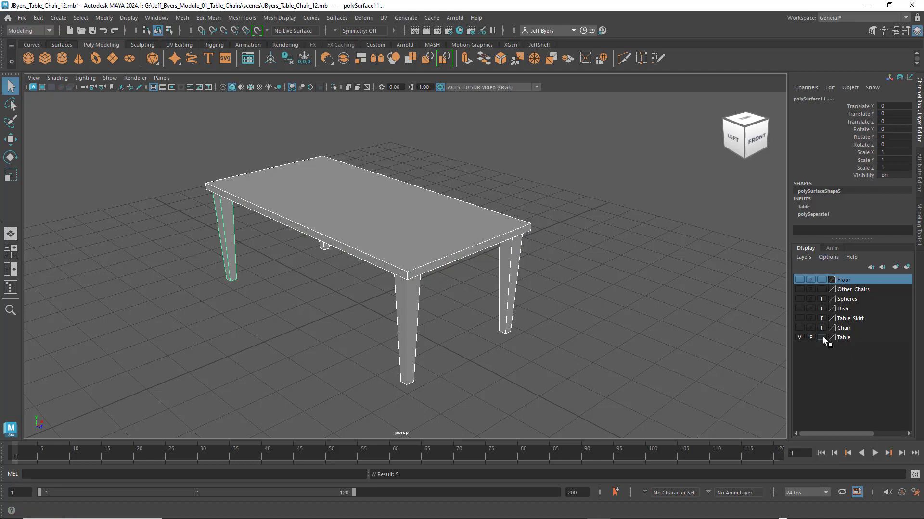
click(823, 337)
click(590, 317)
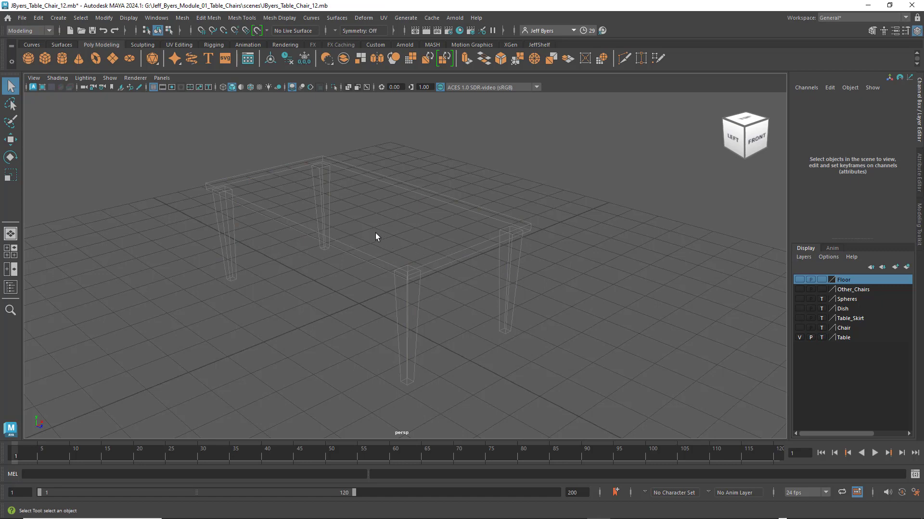
key(space)
key(space)
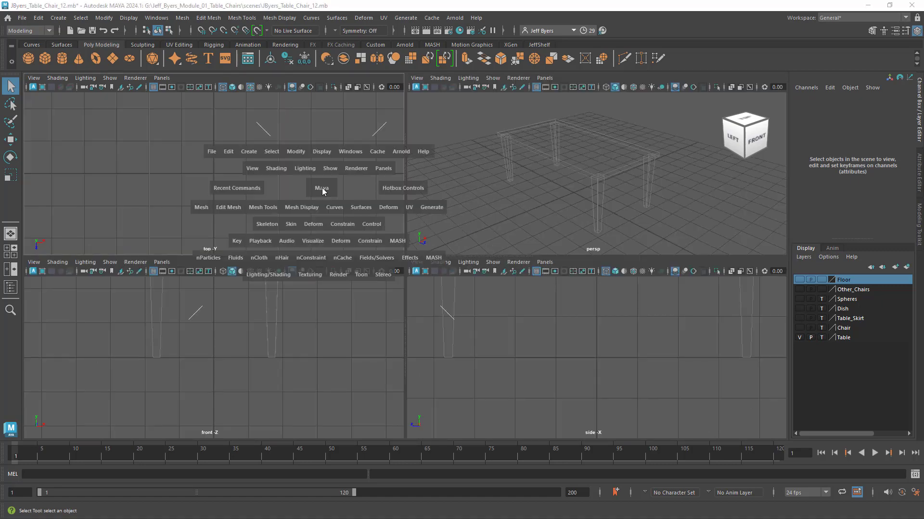
key(space)
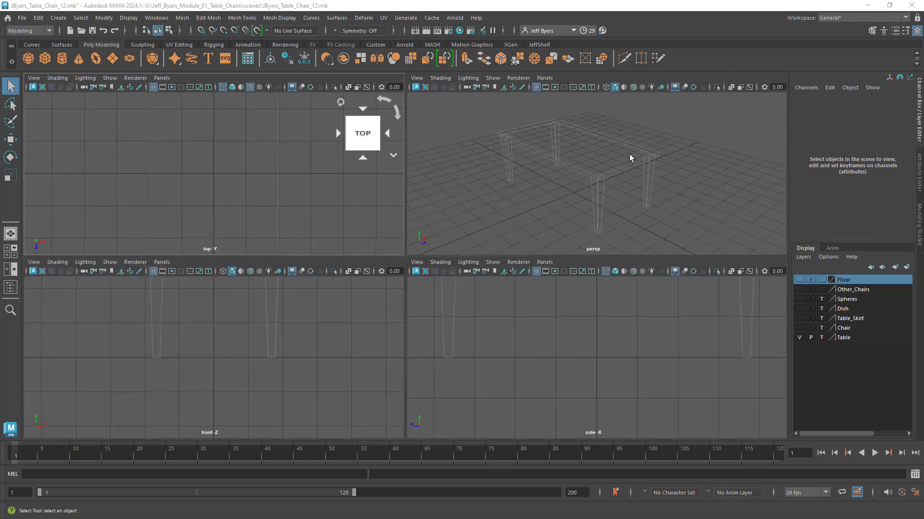
key(space)
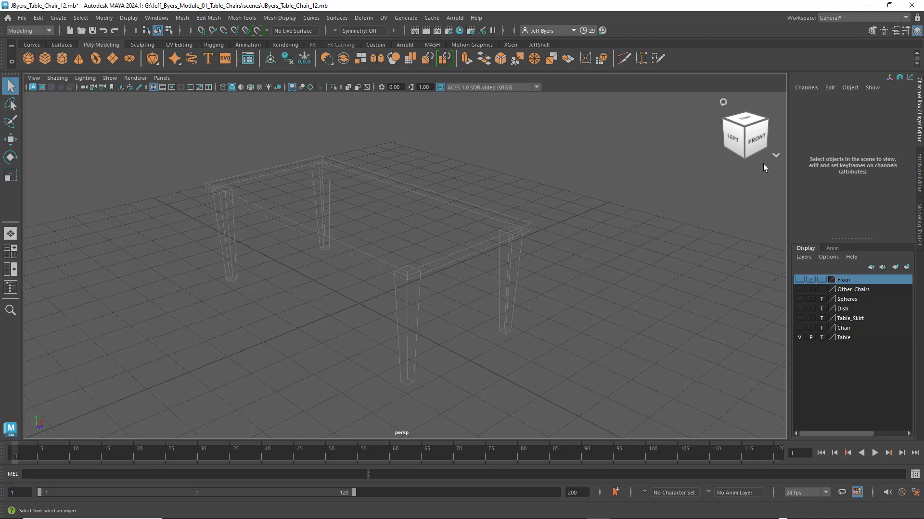
click(746, 119)
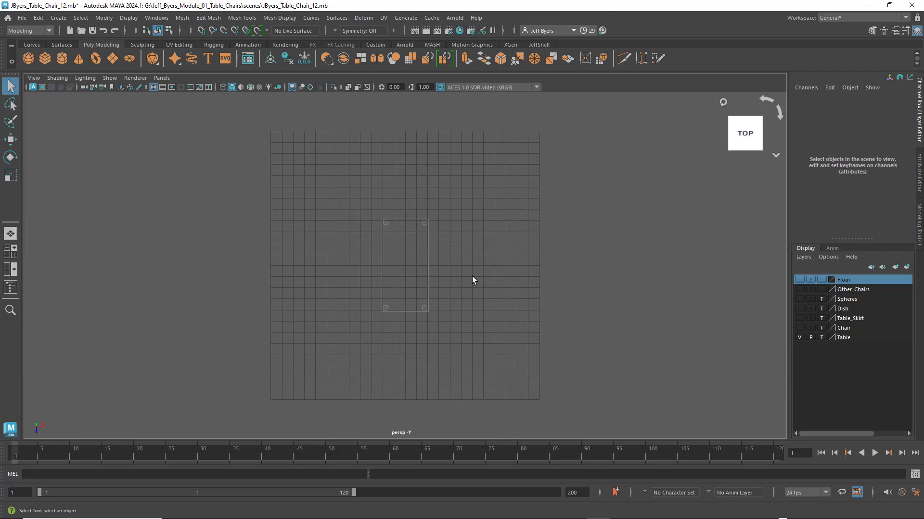
scroll(471, 306, up, 5)
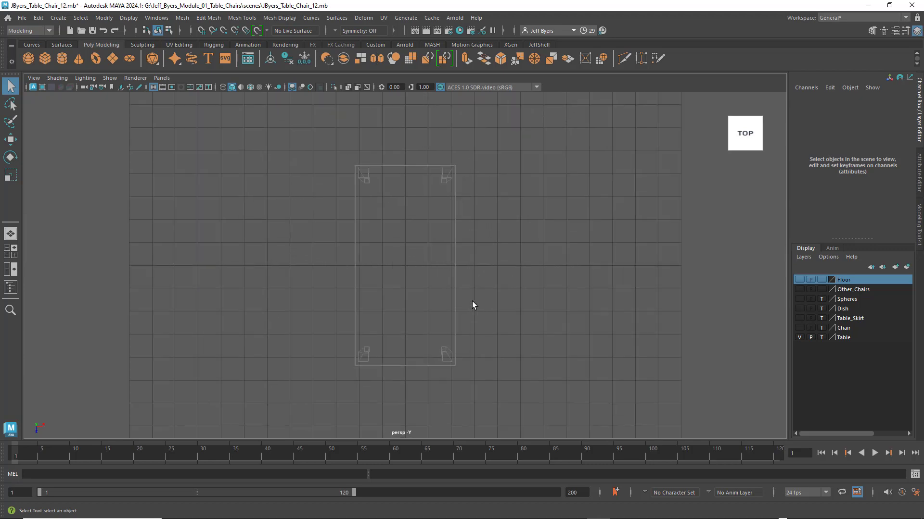
scroll(471, 301, down, 1)
alt+drag(574, 233, 580, 178)
key(space)
key(space)
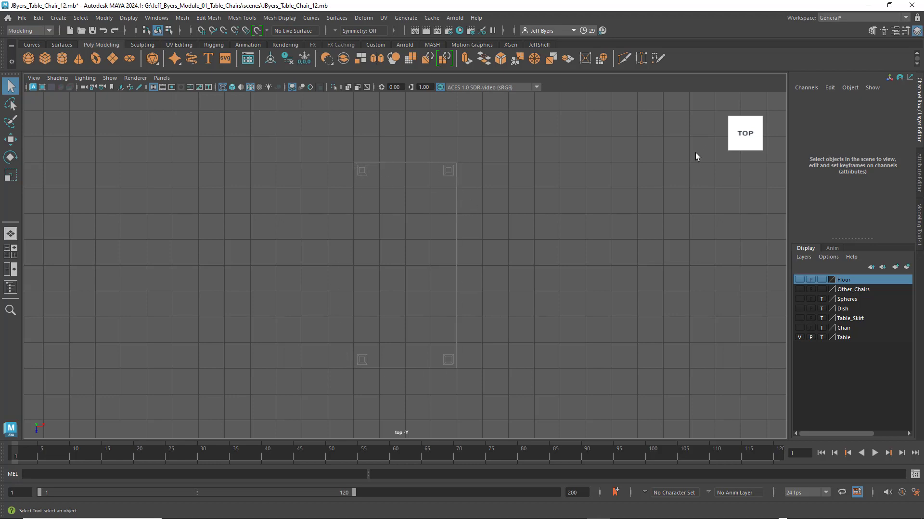
key(space)
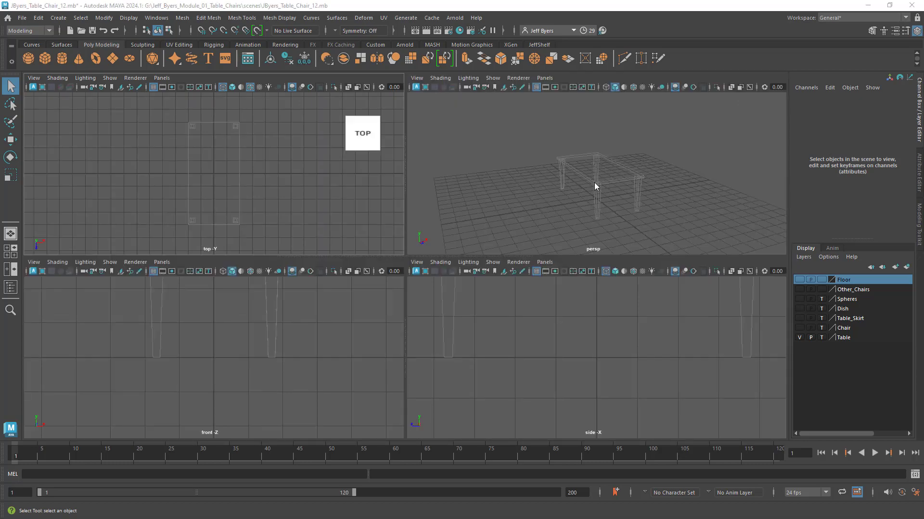
key(space)
View the table from above, then maximize the front view and frame the whole table
click(746, 124)
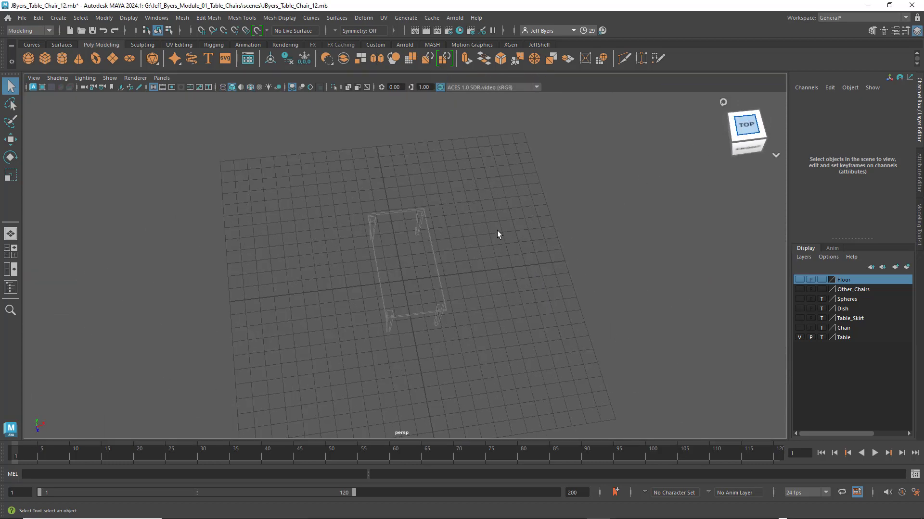
scroll(431, 238, up, 5)
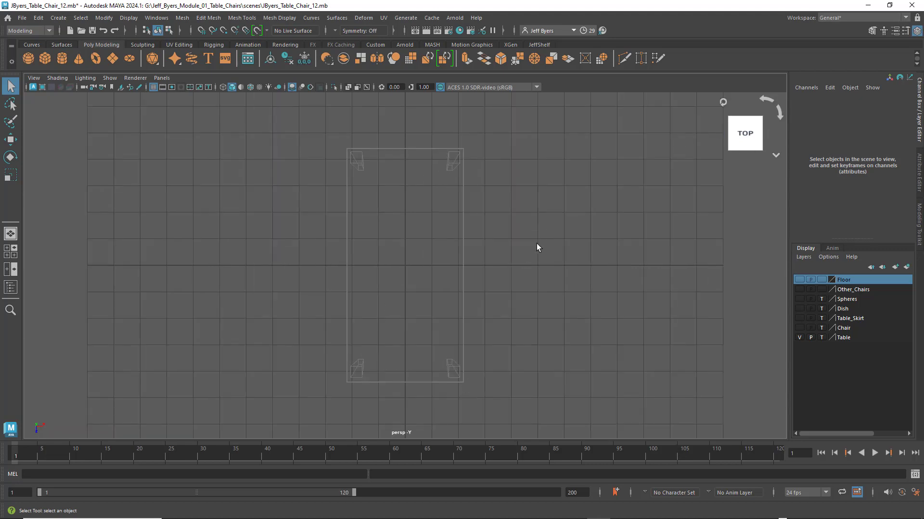
mouse_move(547, 247)
alt+mouse_down()
mouse_move(575, 212)
mouse_move(547, 243)
alt+mouse_up()
key(space)
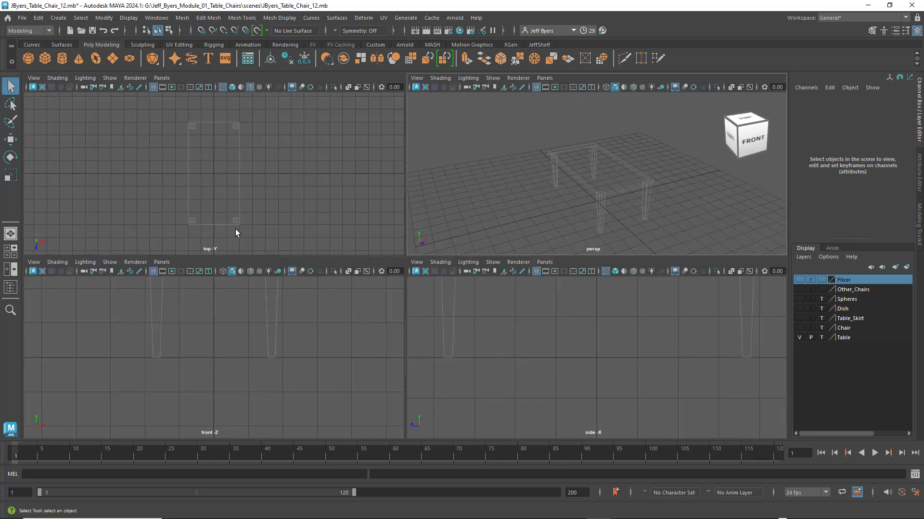
key(space)
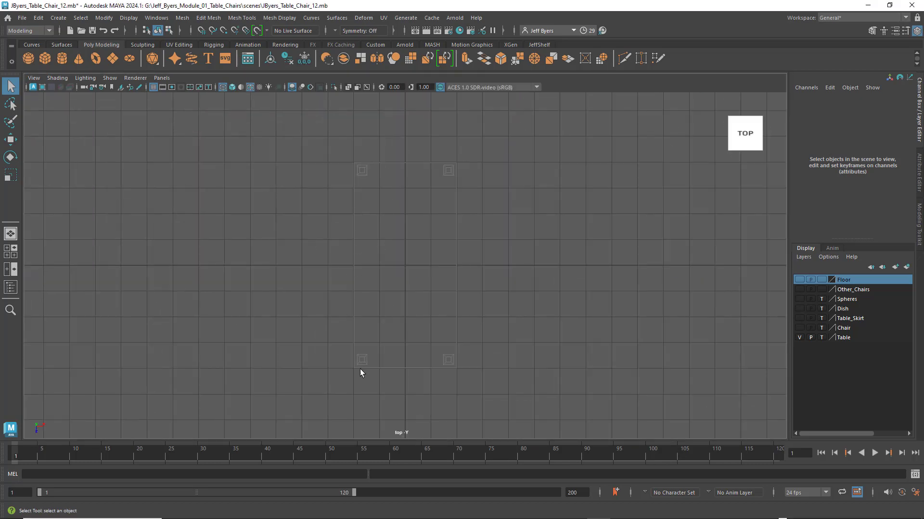
key(space)
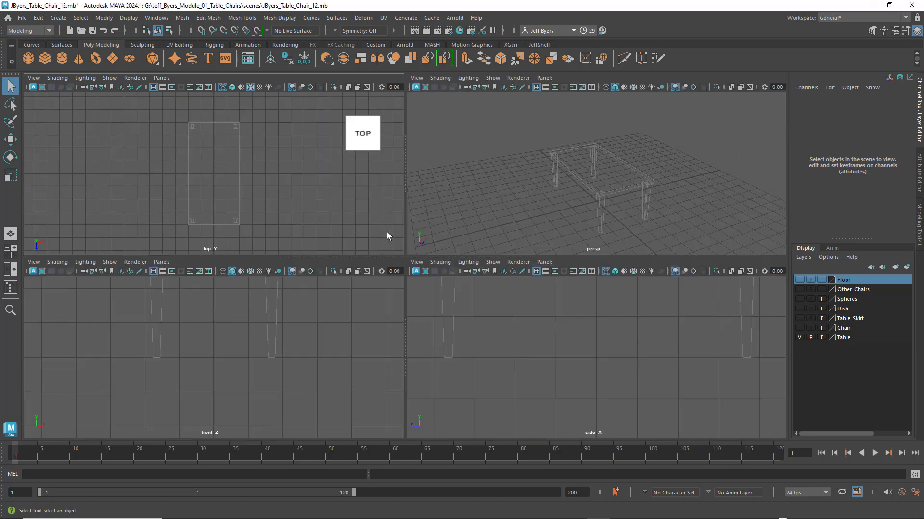
key(space)
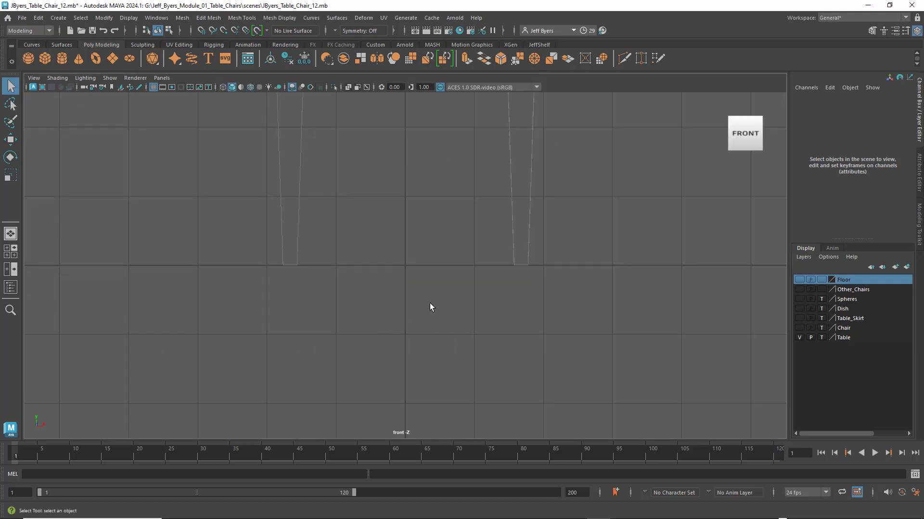
key(f)
Maximize the perspective view and dolly out, then fill the viewport with the top view
key(space)
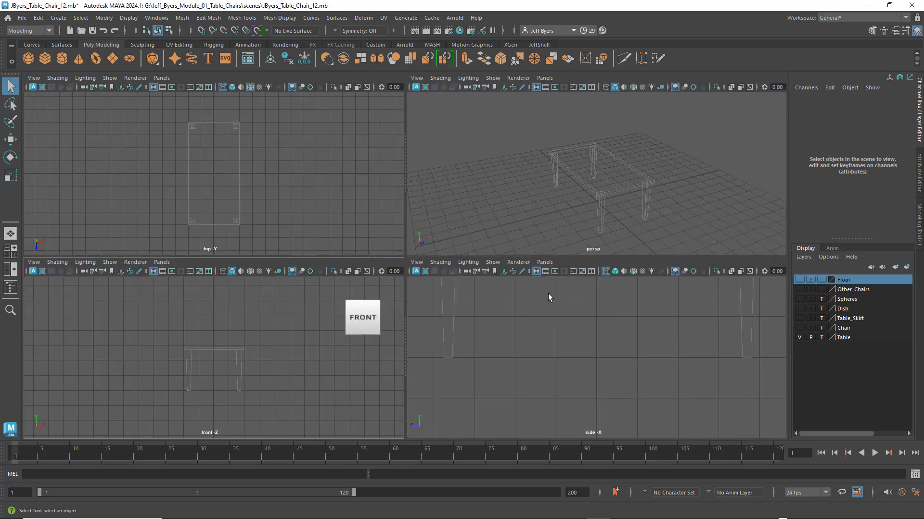
click(533, 339)
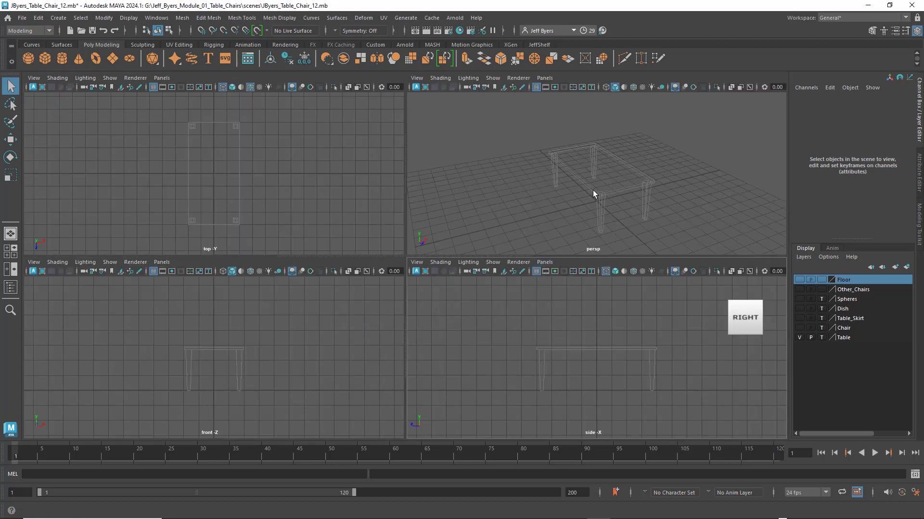
key(space)
alt+right_drag(536, 212, 463, 230)
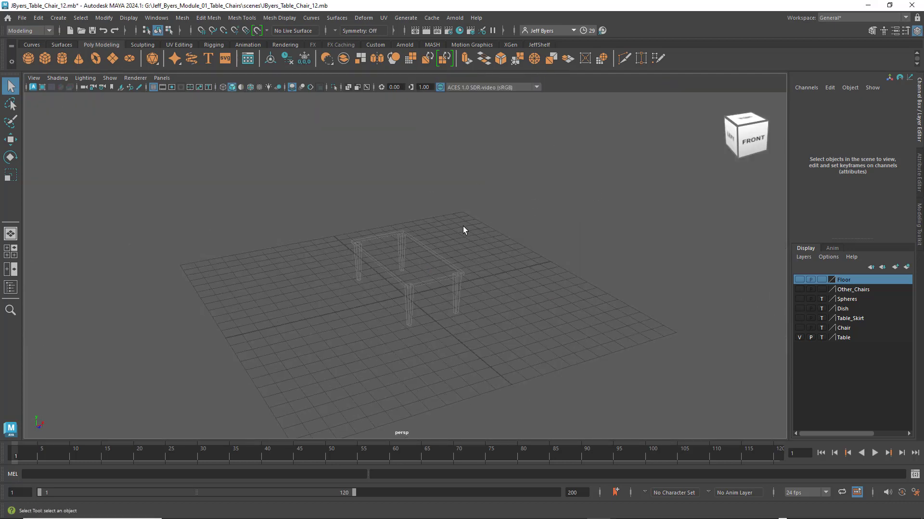
key(space)
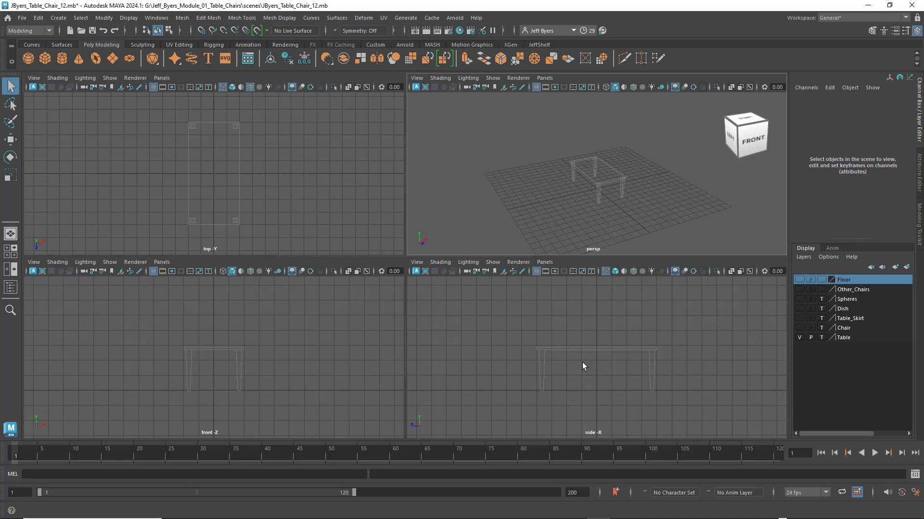
key(space)
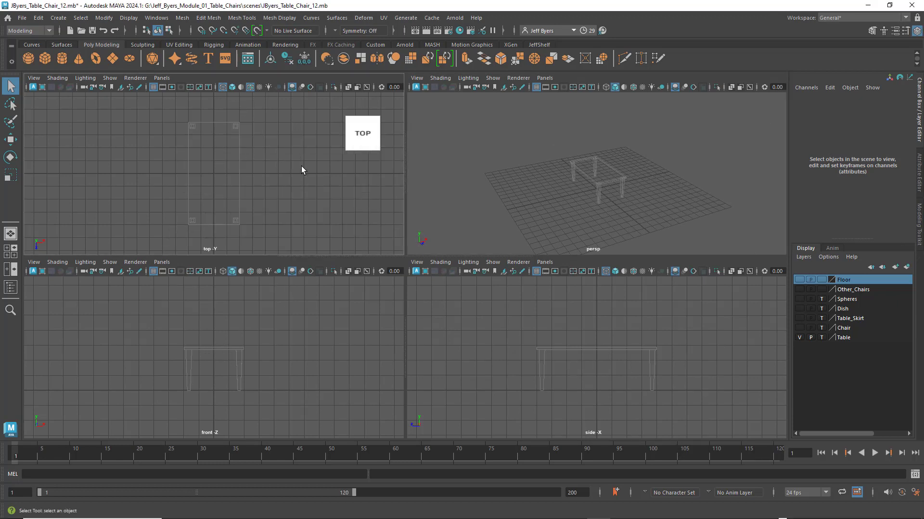
Create a polygon cube, pCube33, at the grid origin inside the table outline, ready to scale
click(44, 58)
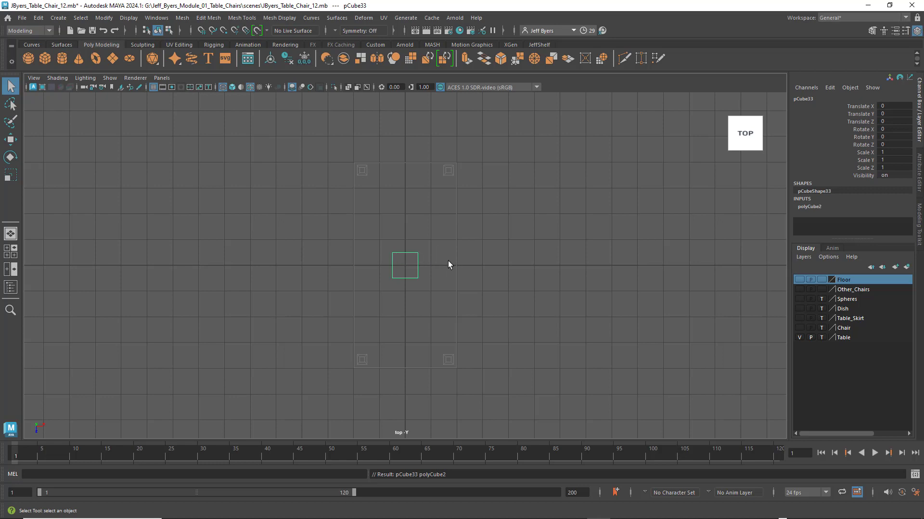
key(r)
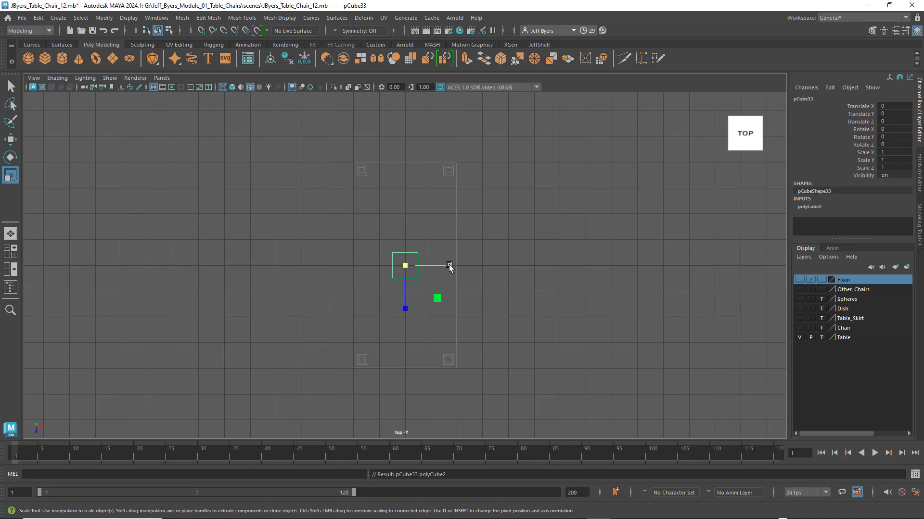
Scale pCube33 to about 3.966 × 1.008 × 7.995 to fill the table outline, hiding the Table layer
drag(449, 264, 575, 277)
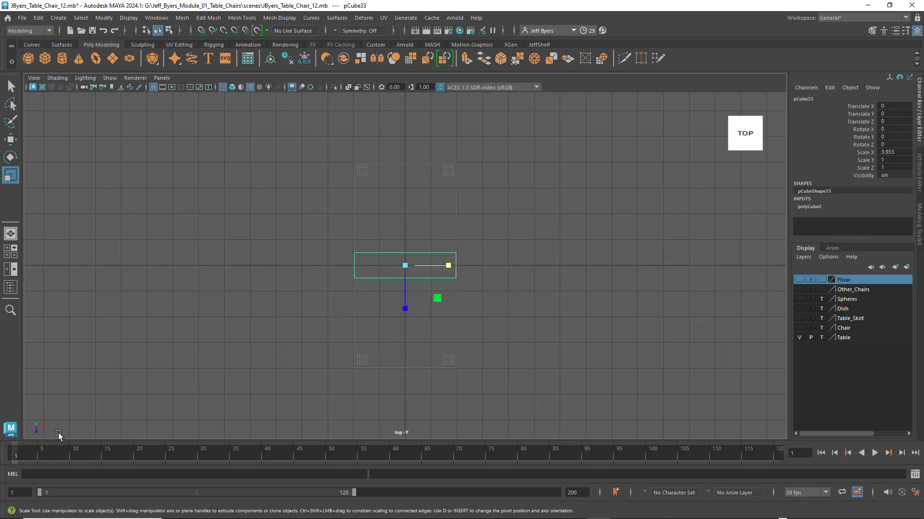
drag(405, 309, 402, 442)
drag(405, 308, 403, 352)
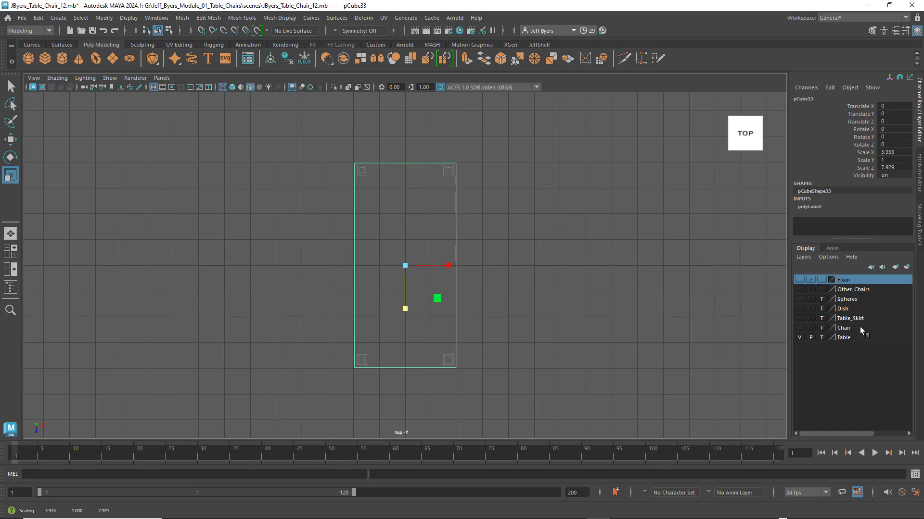
click(799, 338)
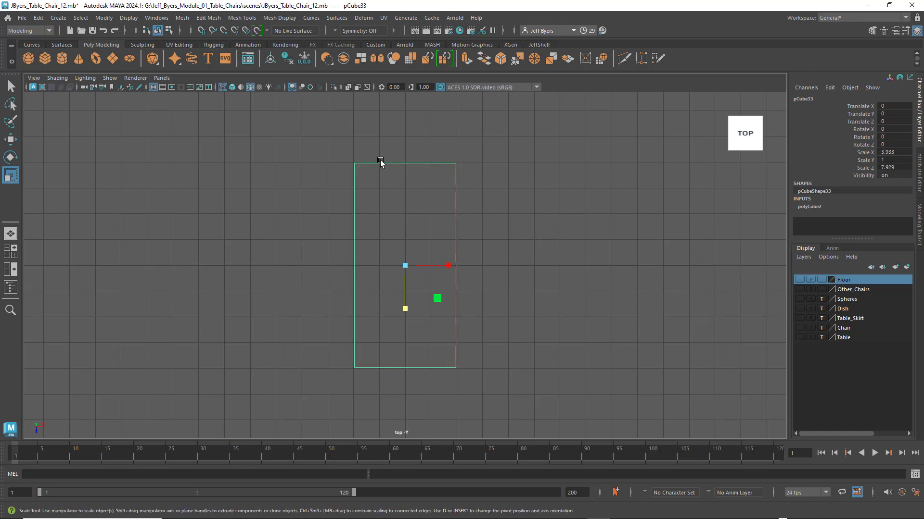
drag(407, 264, 407, 265)
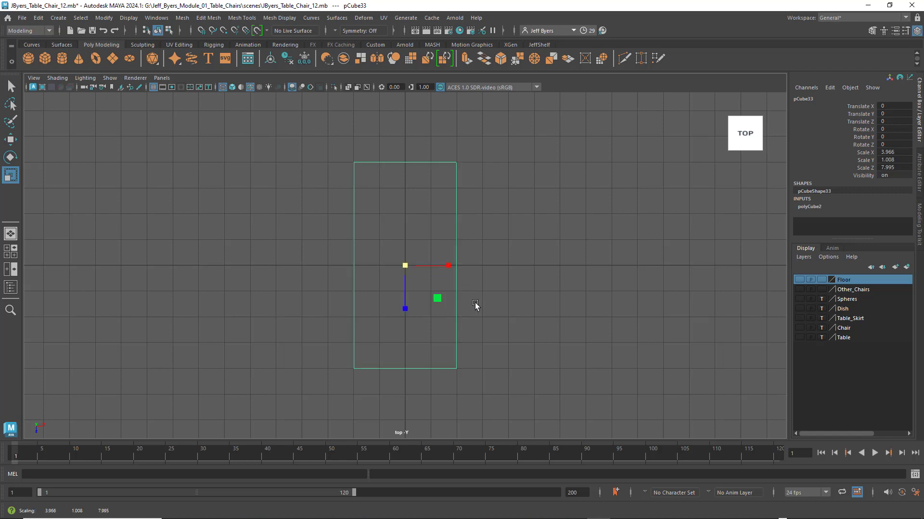
key(space)
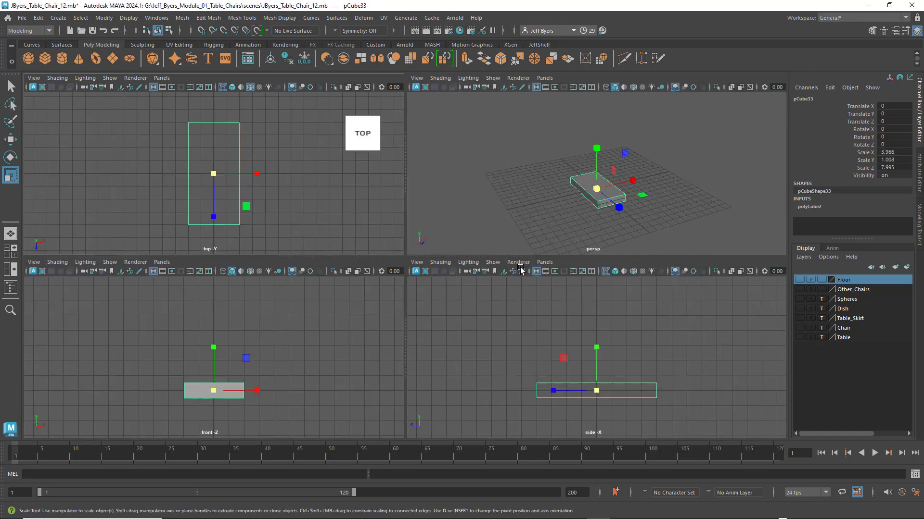
Show the Table layer and raise pCube33 to Translate Y 2.791 above the leg tops in front view
key(space)
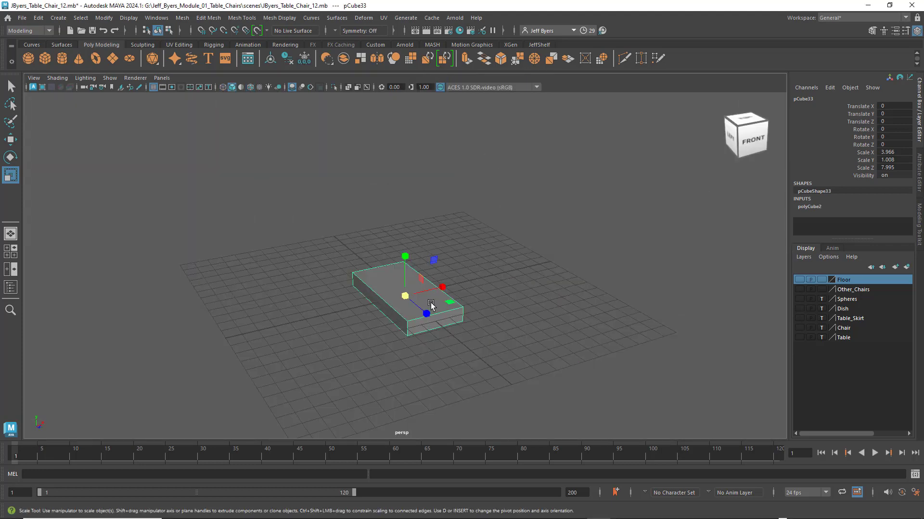
click(799, 337)
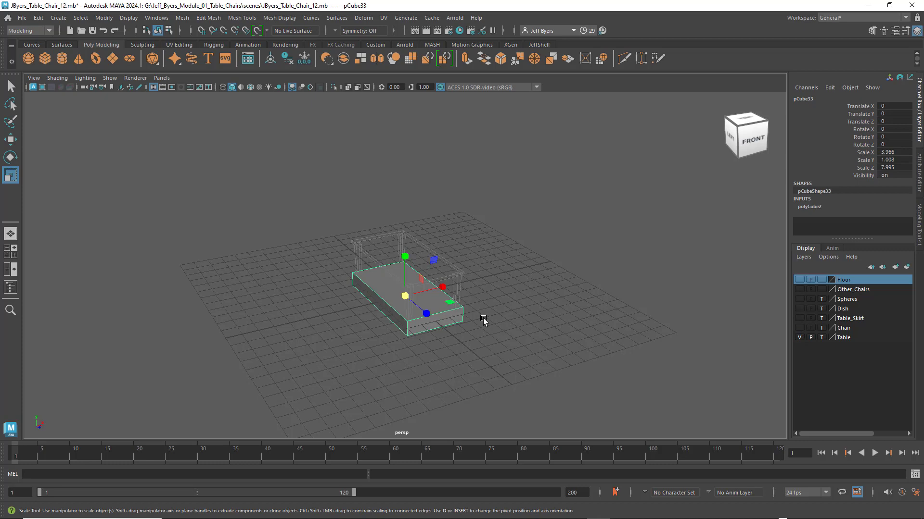
key(space)
key(space)
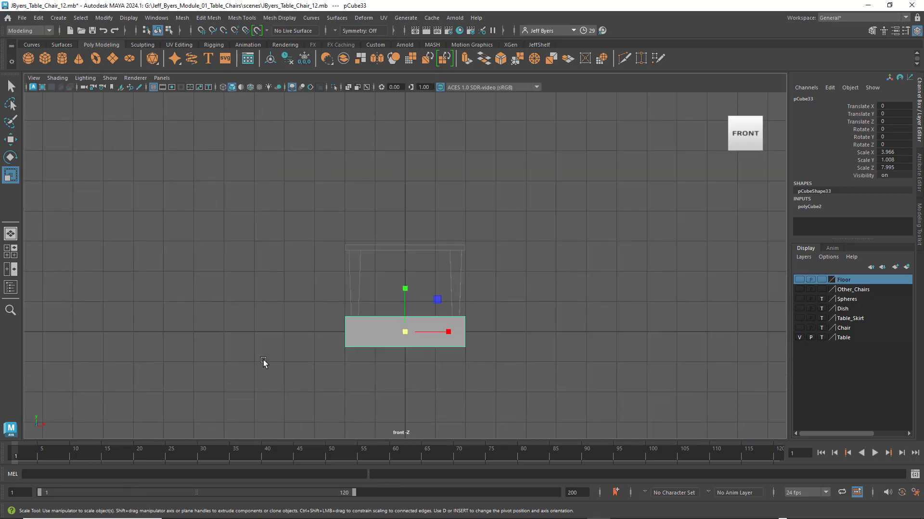
key(w)
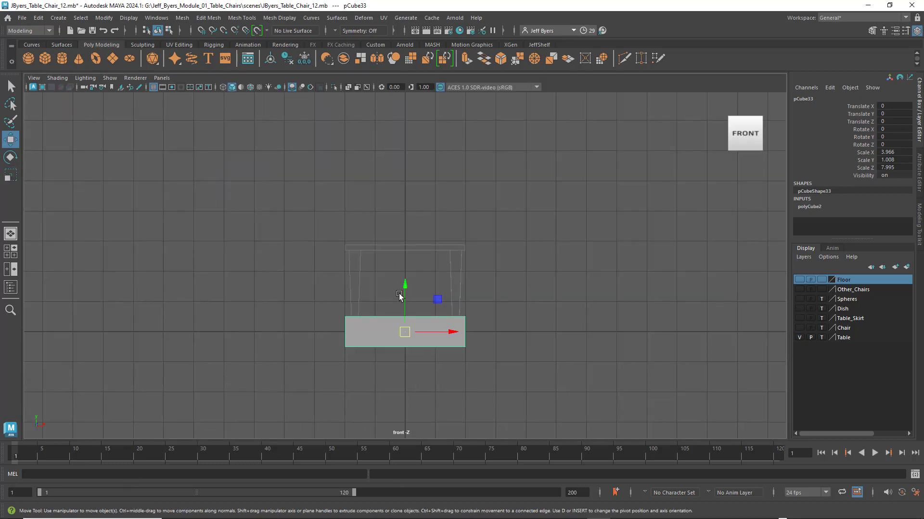
click(404, 285)
drag(404, 284, 409, 212)
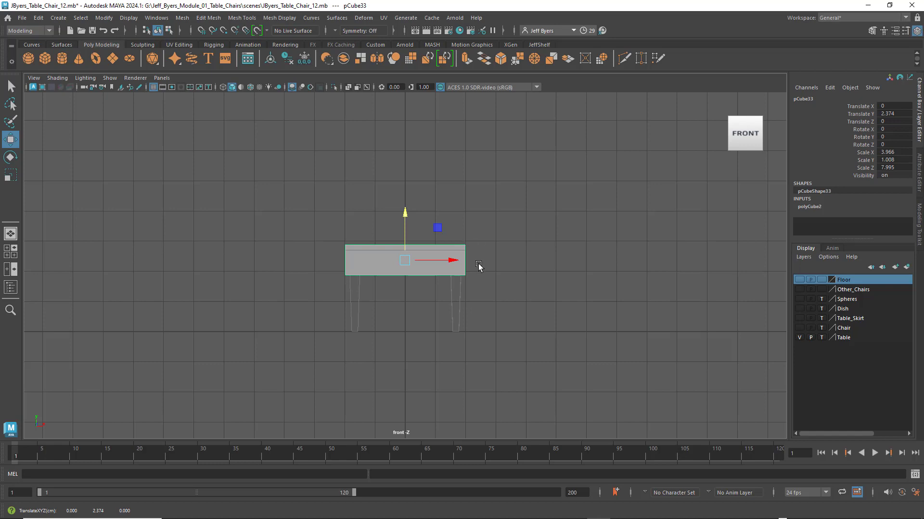
scroll(478, 266, up, 6)
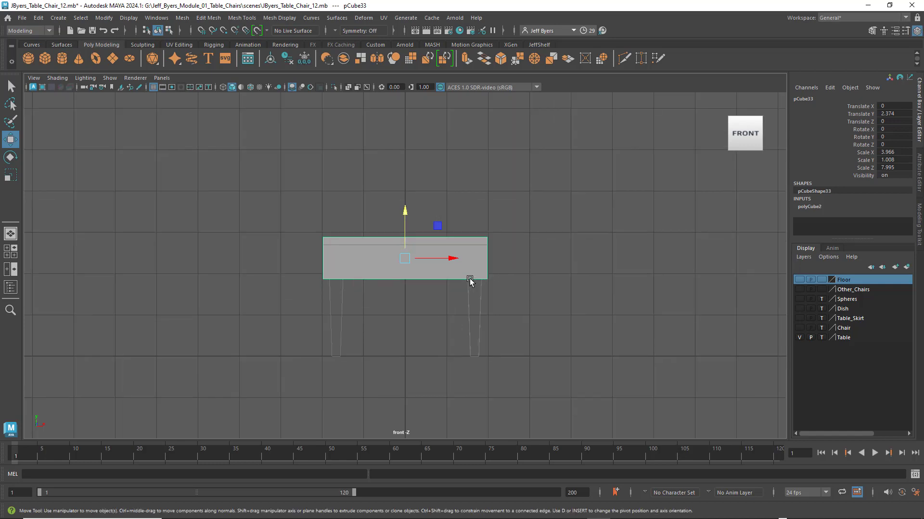
drag(407, 199, 404, 172)
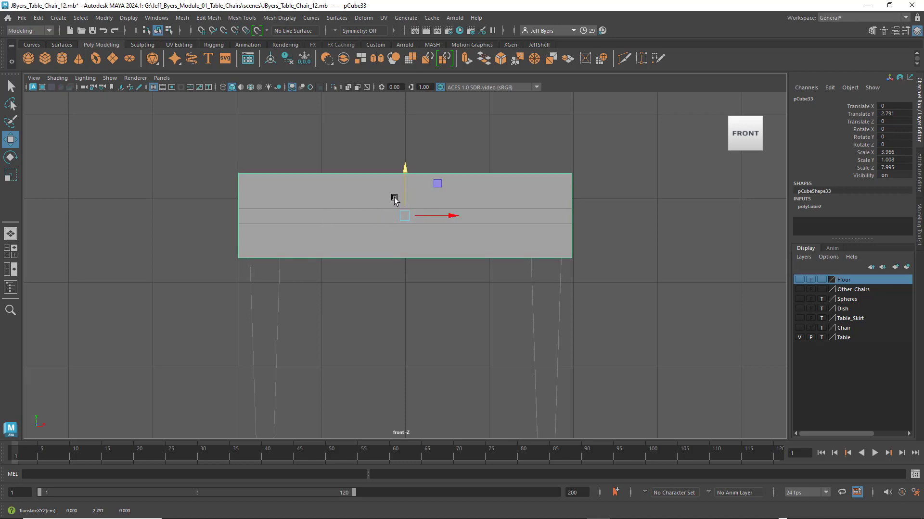
Hide the Table layer, set the front view to wireframe, and reselect pCube33 for scaling
click(799, 337)
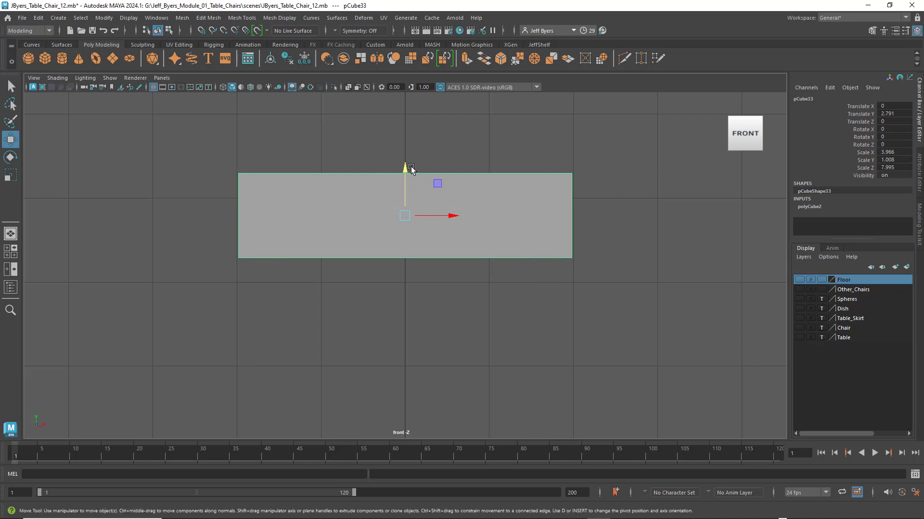
key(4)
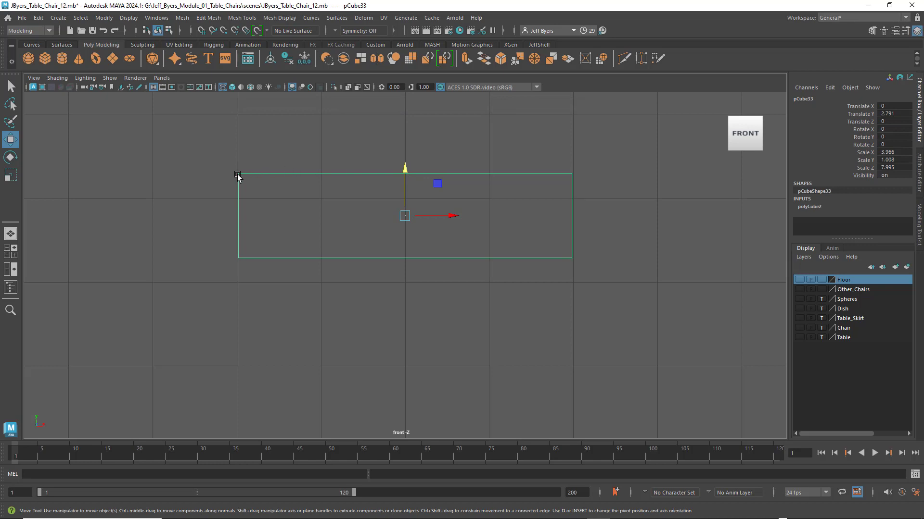
click(333, 155)
click(362, 174)
click(311, 147)
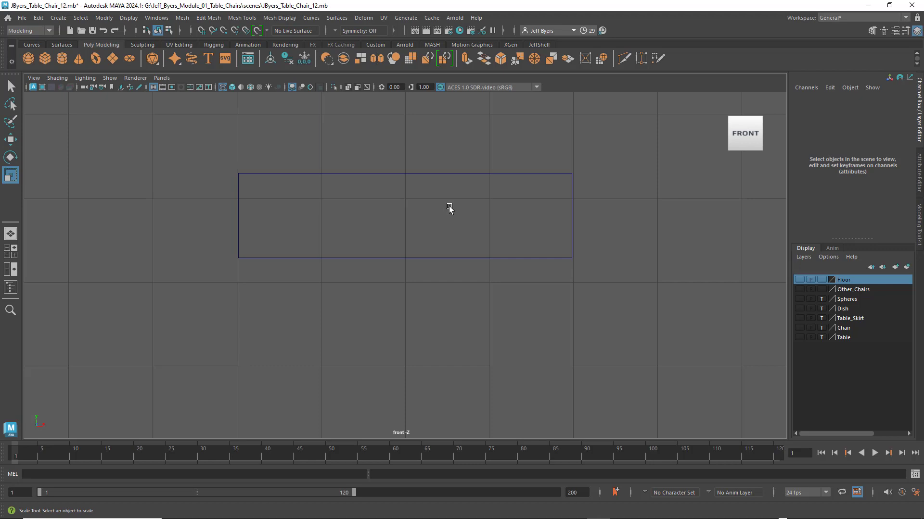
key(e)
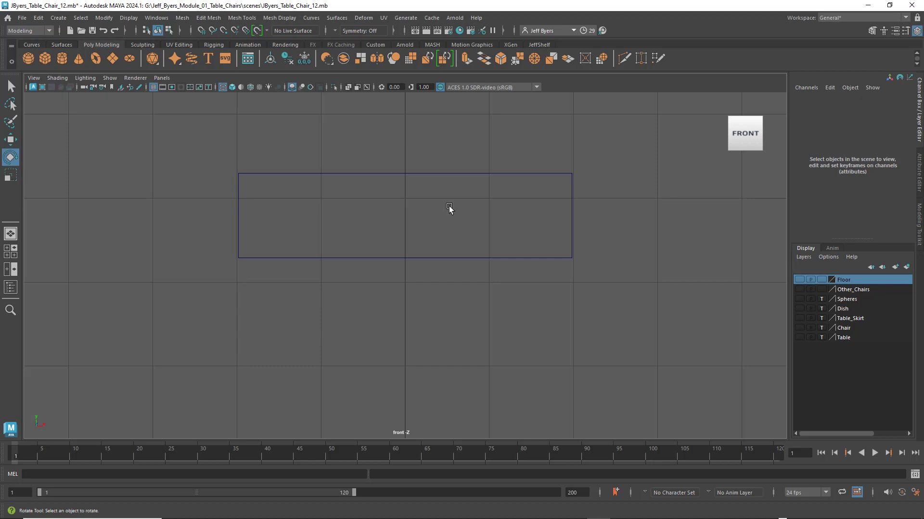
key(w)
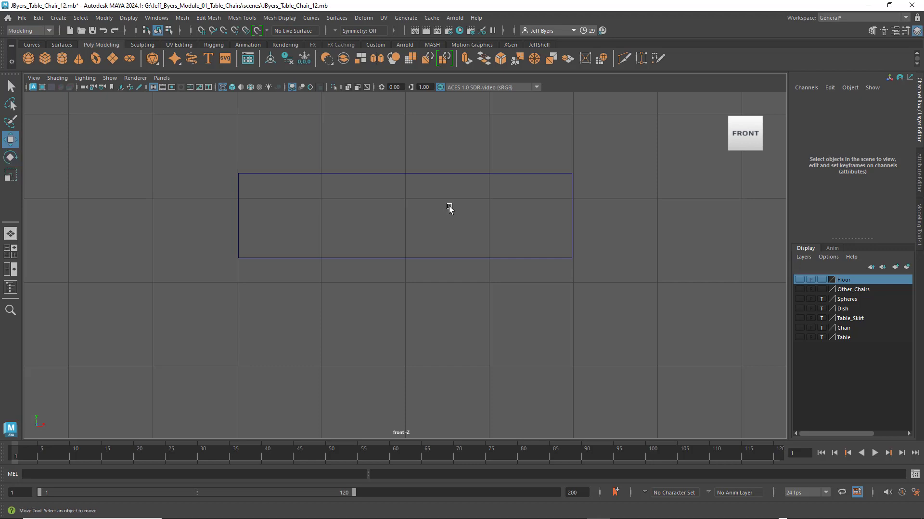
click(410, 174)
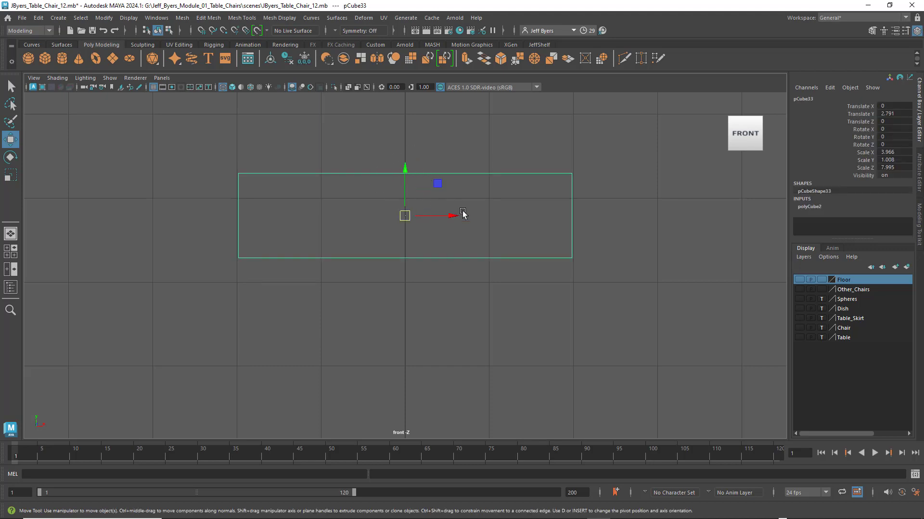
key(e)
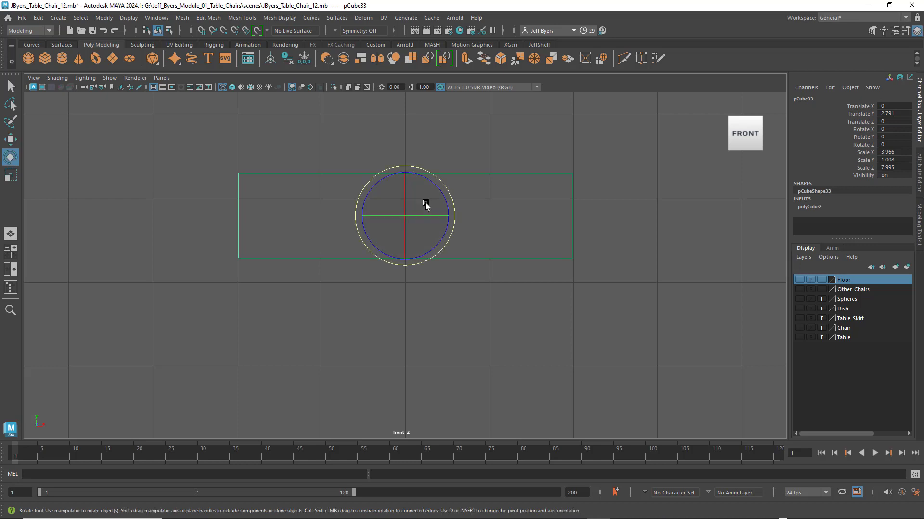
key(r)
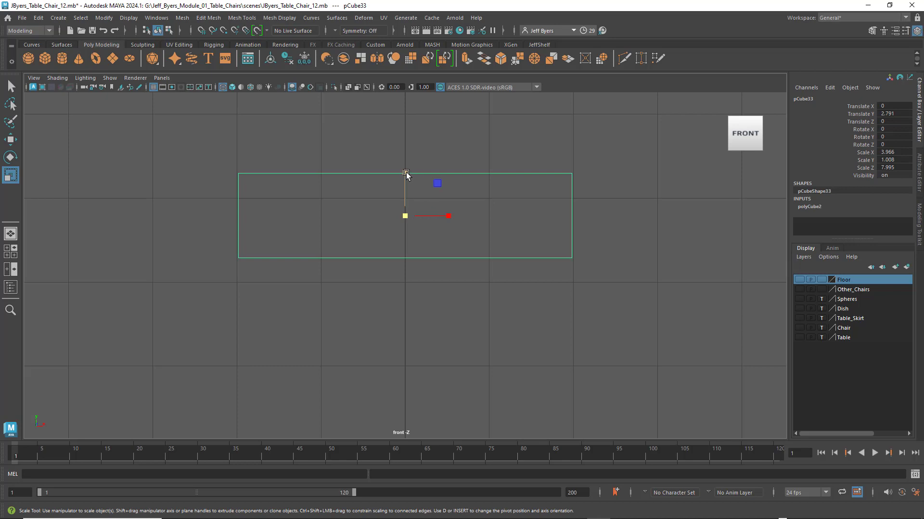
Flatten pCube33 to Scale Y 0.159 as a thin slab and show the table legs again
drag(406, 174, 404, 213)
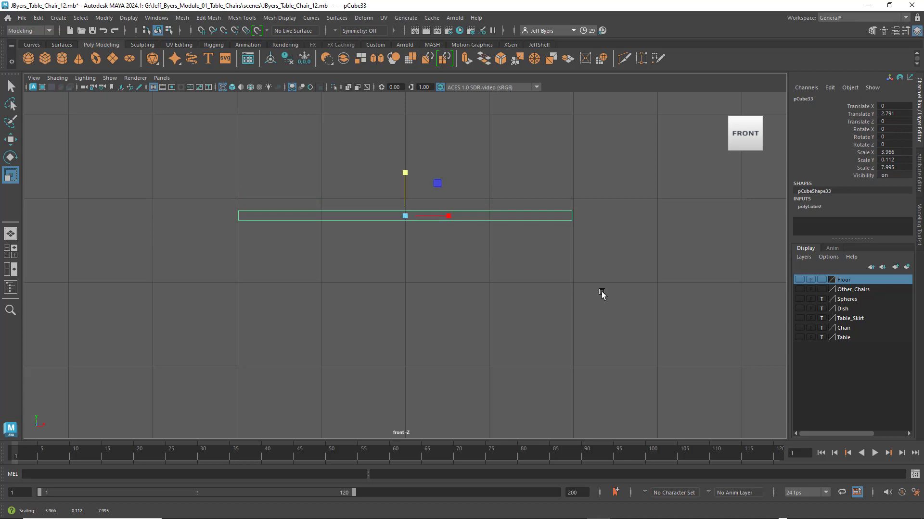
click(800, 338)
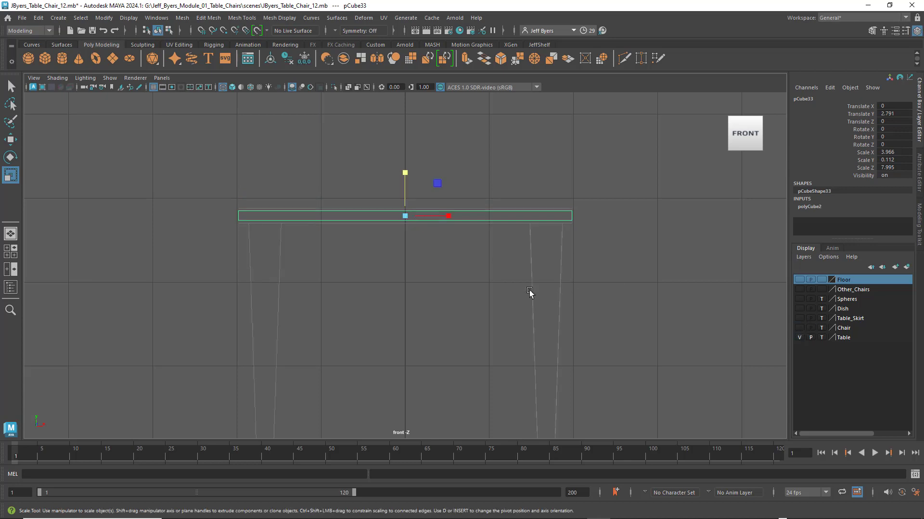
scroll(440, 268, up, 1)
scroll(440, 268, up, 1)
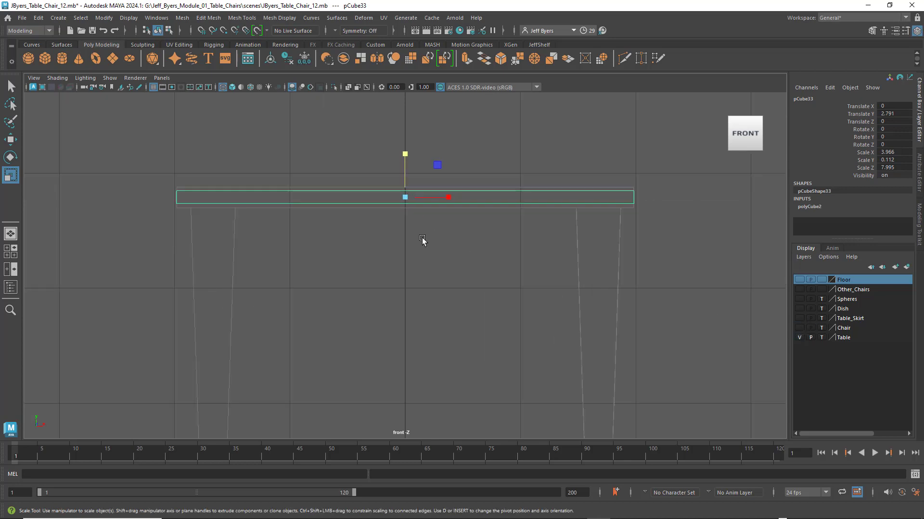
mouse_move(407, 153)
mouse_down()
mouse_move(404, 132)
mouse_move(405, 160)
mouse_up()
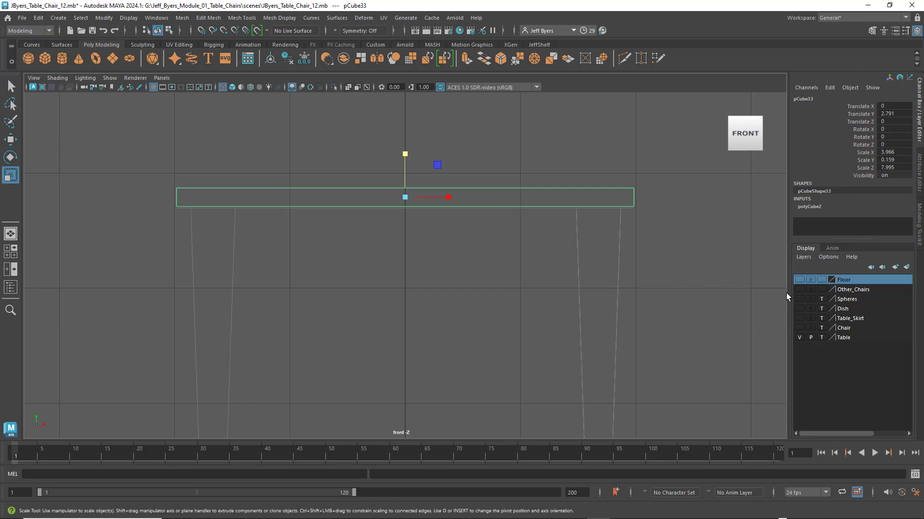
scroll(539, 290, down, 5)
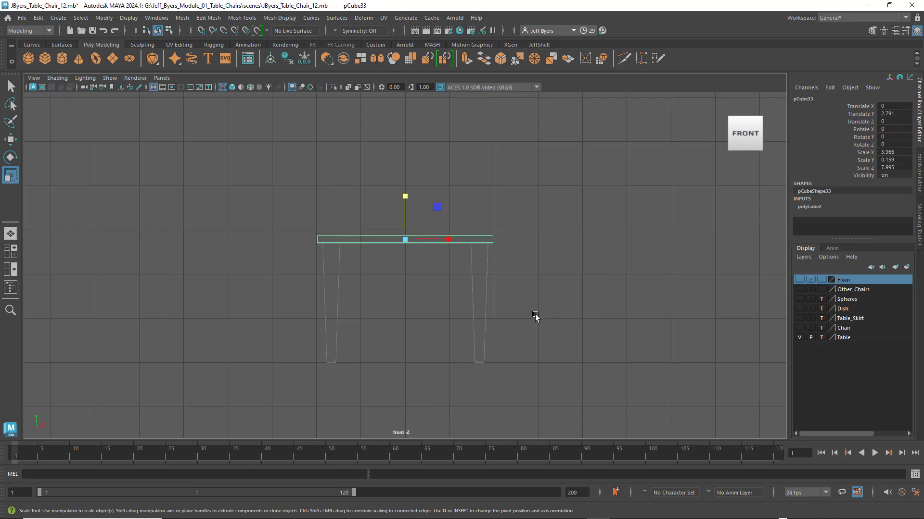
scroll(484, 278, up, 2)
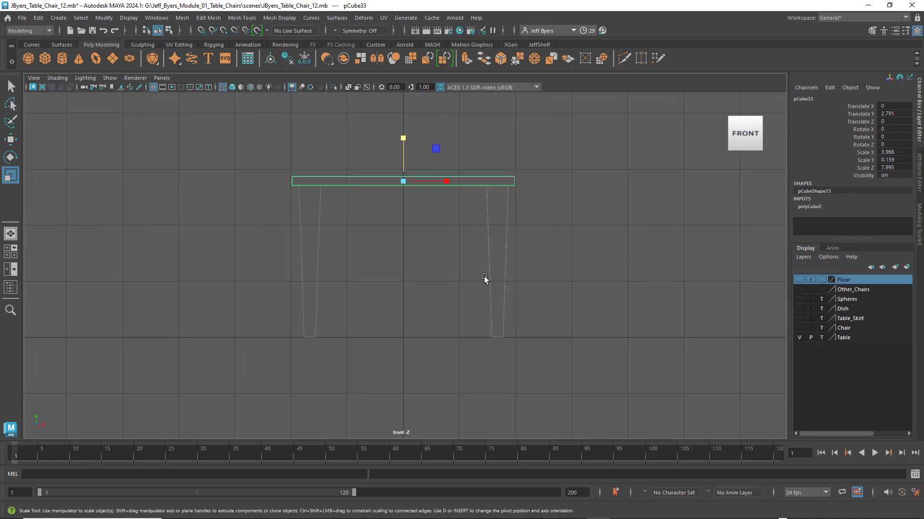
scroll(483, 276, up, 2)
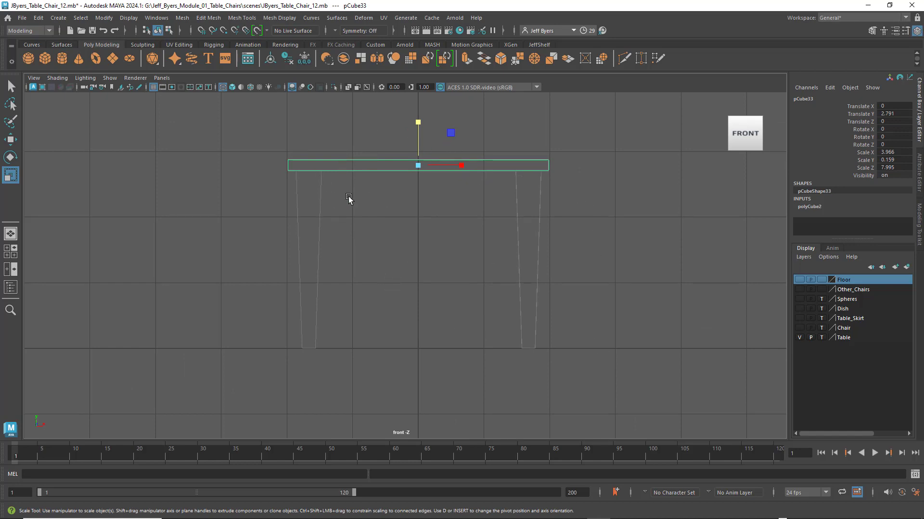
Hide the Table layer and orbit the view to inspect the tabletop slab nearly edge-on
key(space)
key(space)
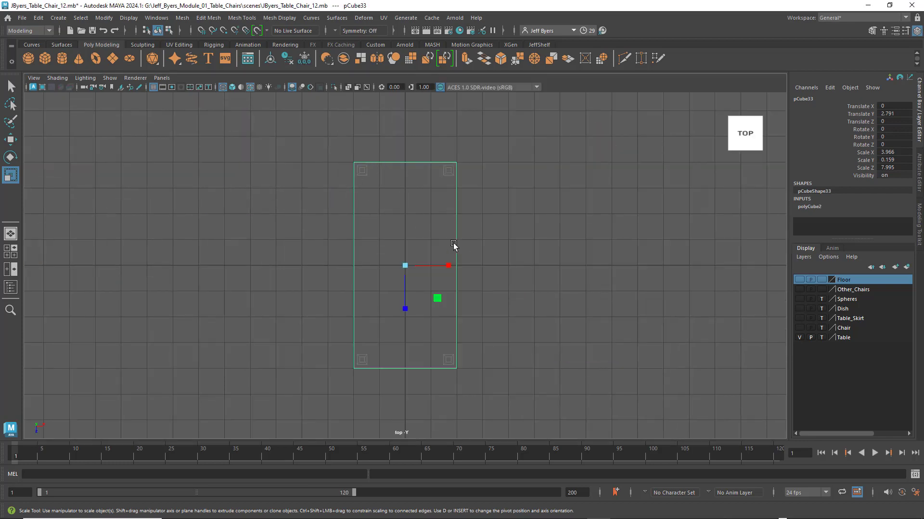
key(space)
key(space)
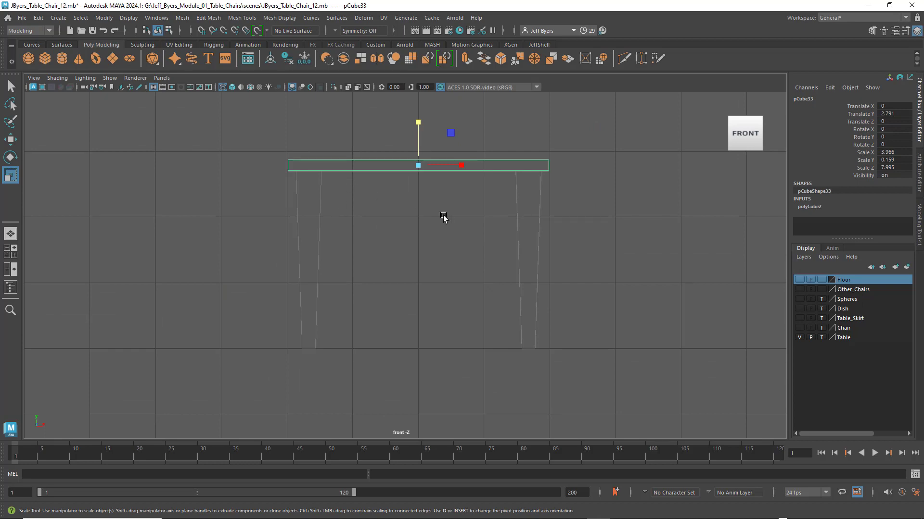
key(space)
key(space)
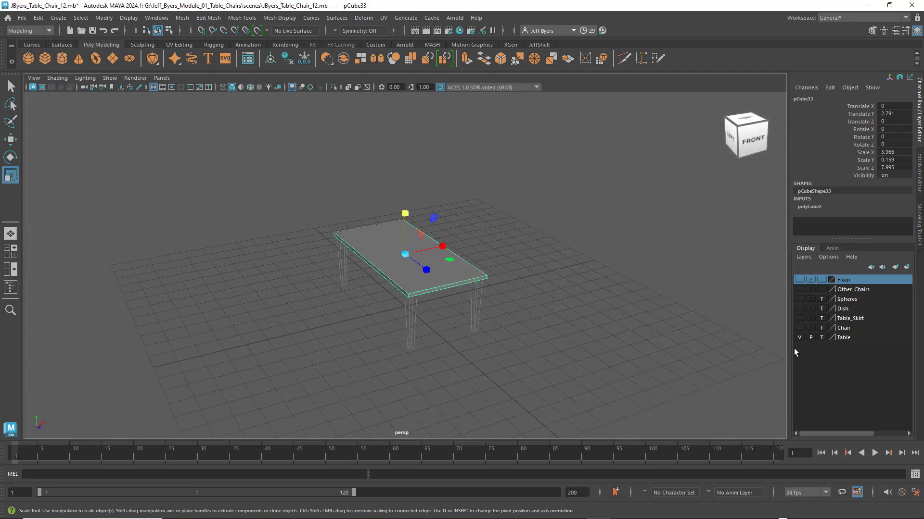
click(799, 338)
alt+drag(454, 331, 495, 264)
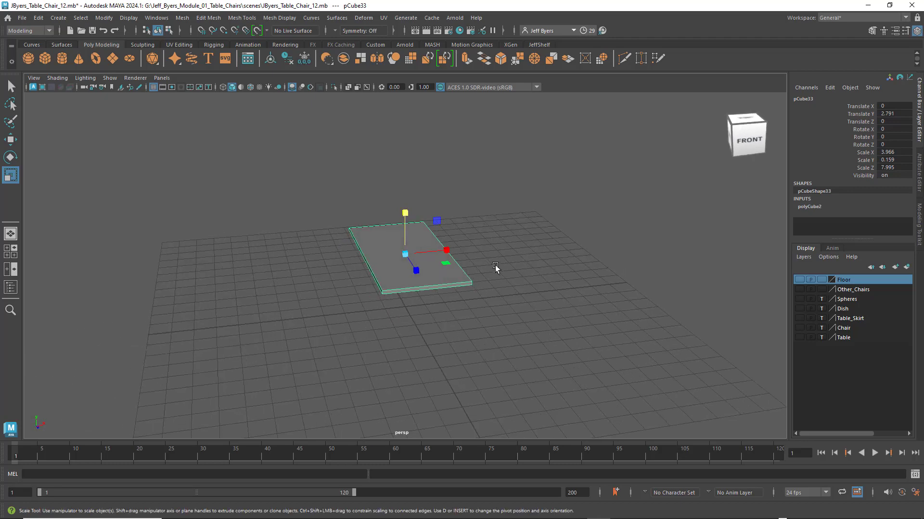
click(497, 263)
mouse_move(451, 305)
alt+mouse_down()
mouse_move(456, 295)
mouse_move(445, 320)
mouse_move(457, 312)
mouse_move(448, 312)
alt+mouse_up()
click(424, 270)
Switch between the four-view, front and perspective layouts to review the lone tabletop
key(space)
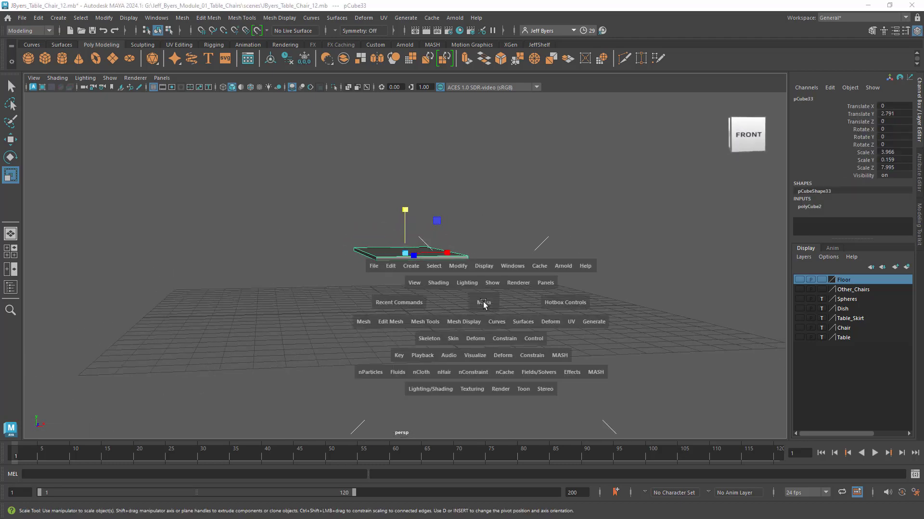
key(space)
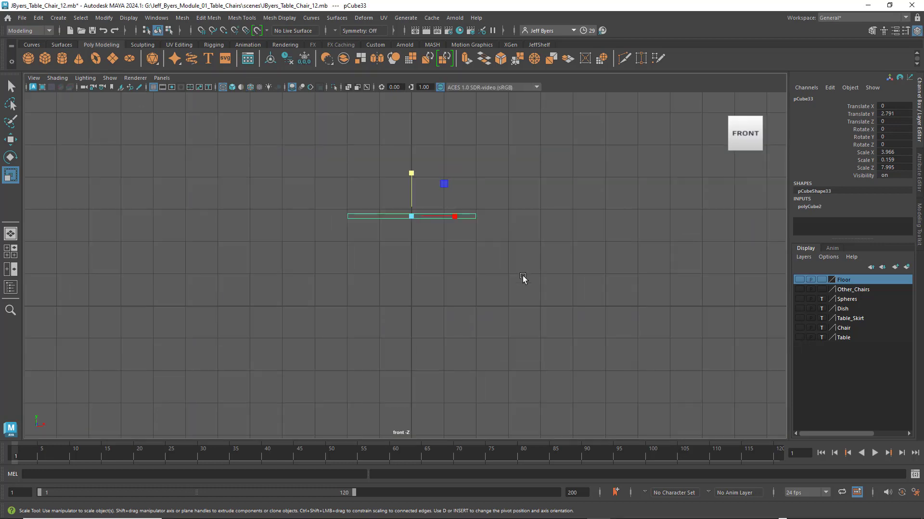
key(space)
key(space)
mouse_move(477, 299)
alt+mouse_down()
mouse_move(492, 305)
mouse_move(480, 282)
alt+mouse_up()
key(space)
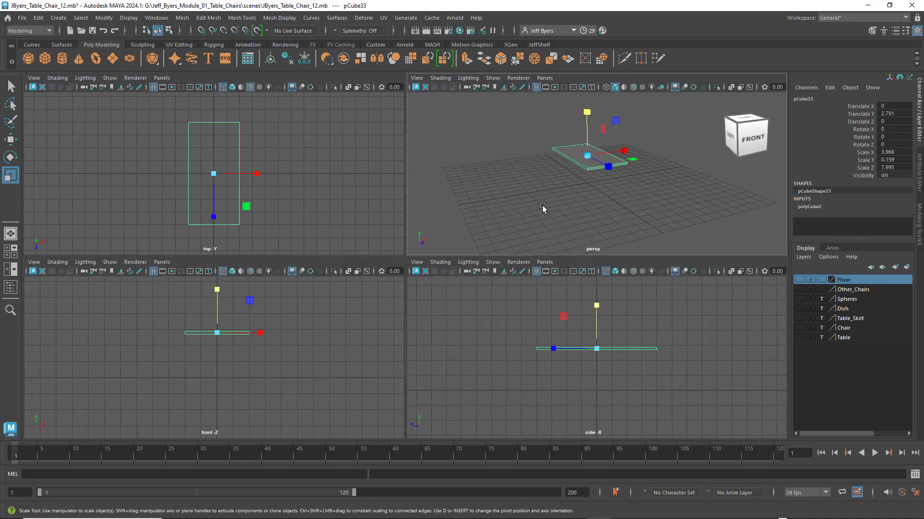
key(space)
key(space)
key(space)
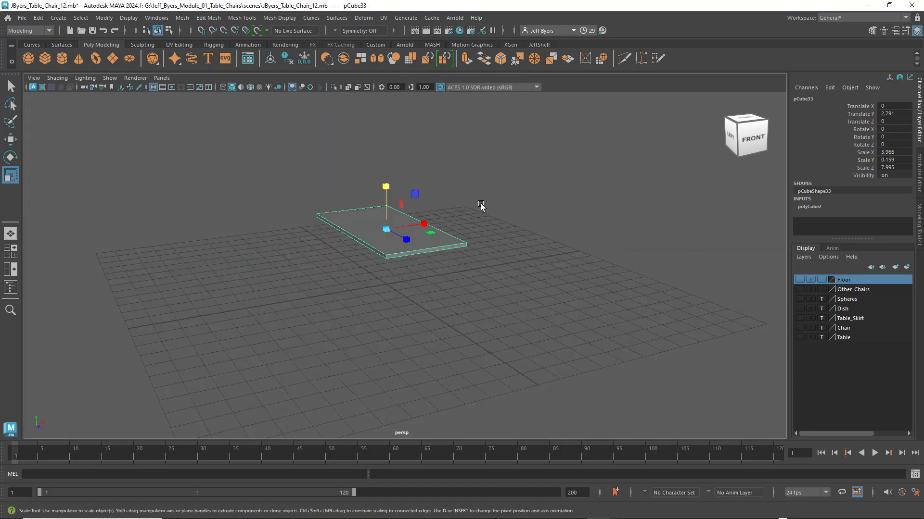
key(space)
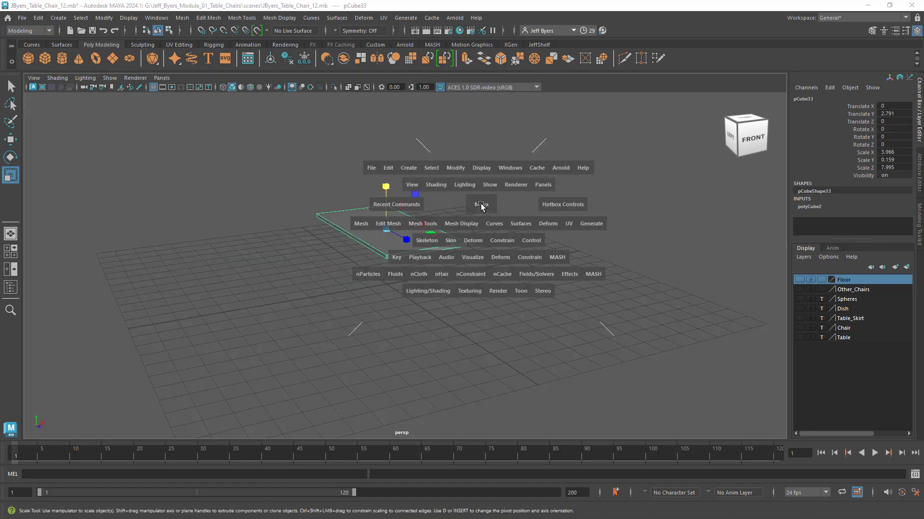
key(space)
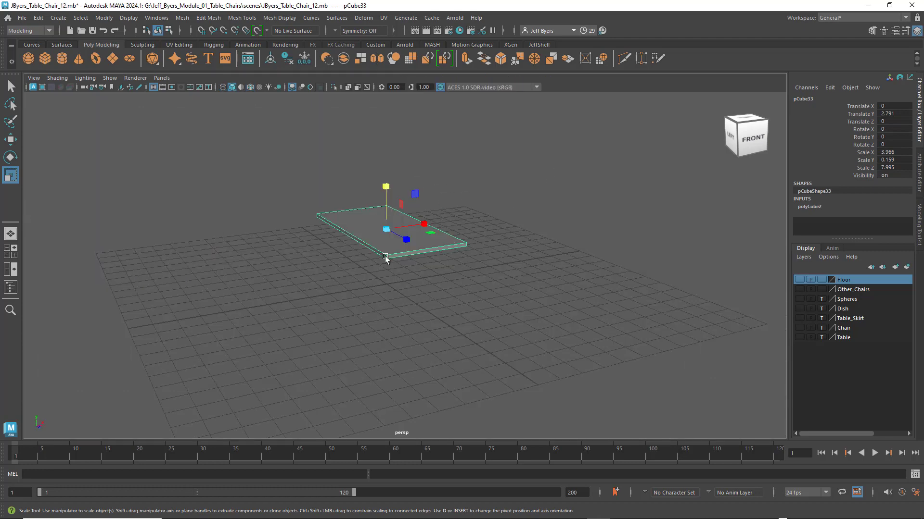
Create a new cube, pCube34, and shrink it to scale 0.462 in the top view
click(44, 59)
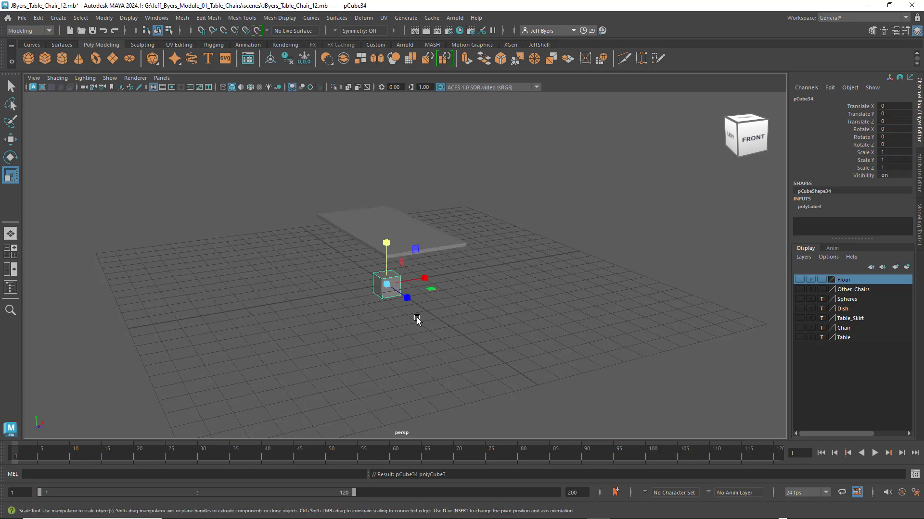
key(space)
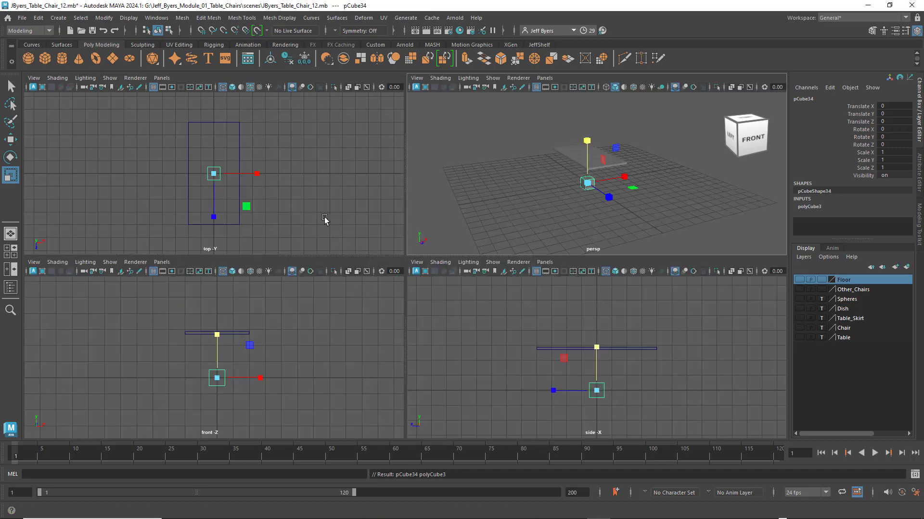
key(space)
drag(406, 265, 404, 271)
scroll(405, 269, up, 3)
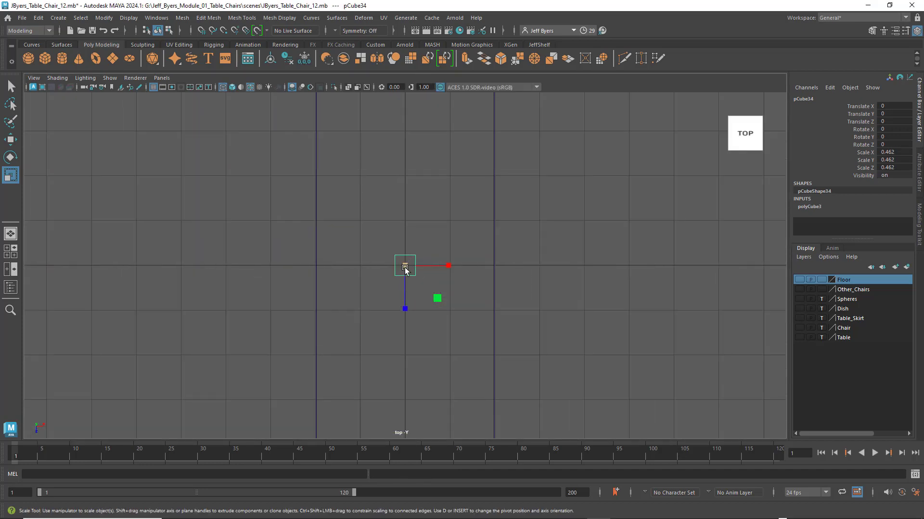
alt+middle_drag(453, 300, 428, 219)
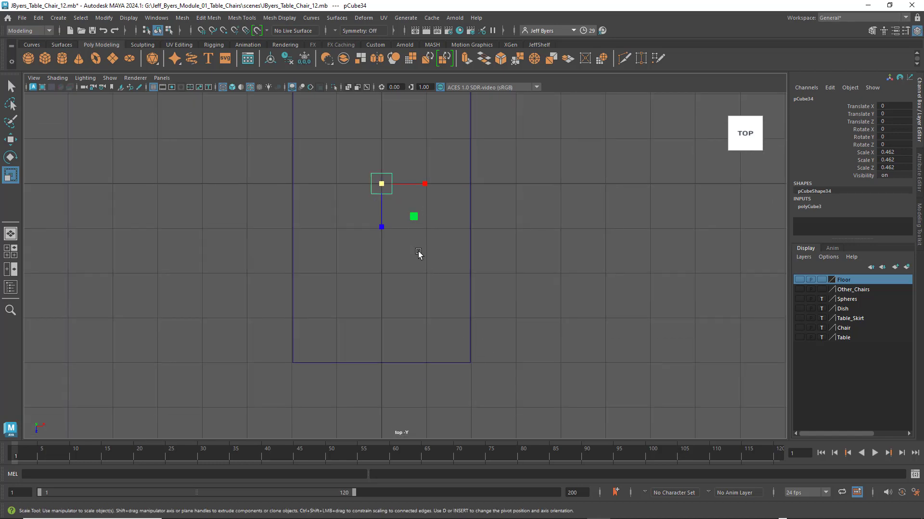
Move pCube34 to the tabletop corner at X 1.683, Z 3.638 with the Table layer visible
key(w)
drag(382, 227, 381, 380)
drag(427, 333, 450, 373)
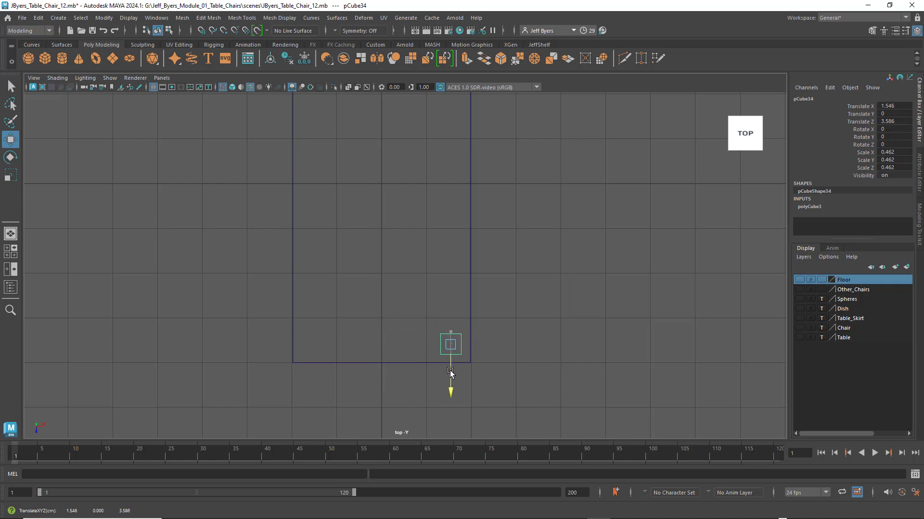
click(800, 337)
scroll(509, 398, up, 3)
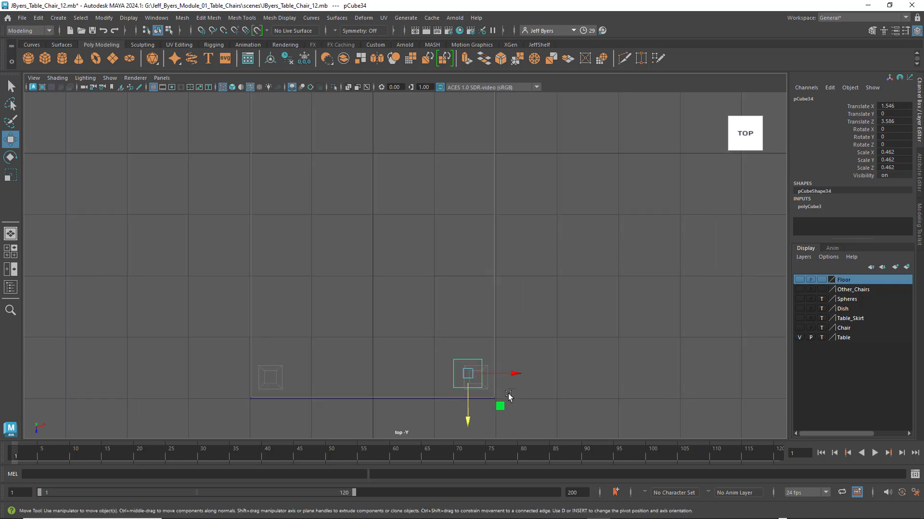
alt+middle_drag(525, 363, 483, 322)
scroll(489, 322, up, 2)
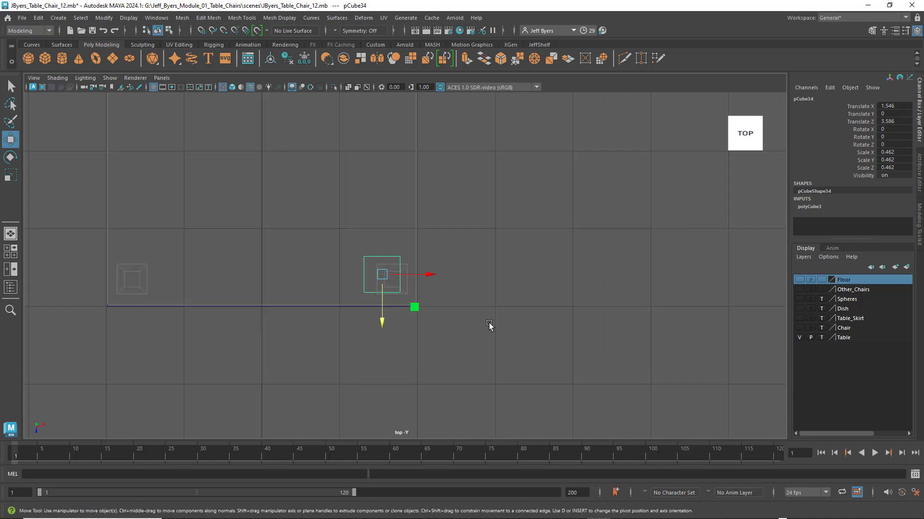
mouse_move(407, 275)
mouse_down()
mouse_move(417, 276)
mouse_move(394, 303)
mouse_move(421, 280)
mouse_up()
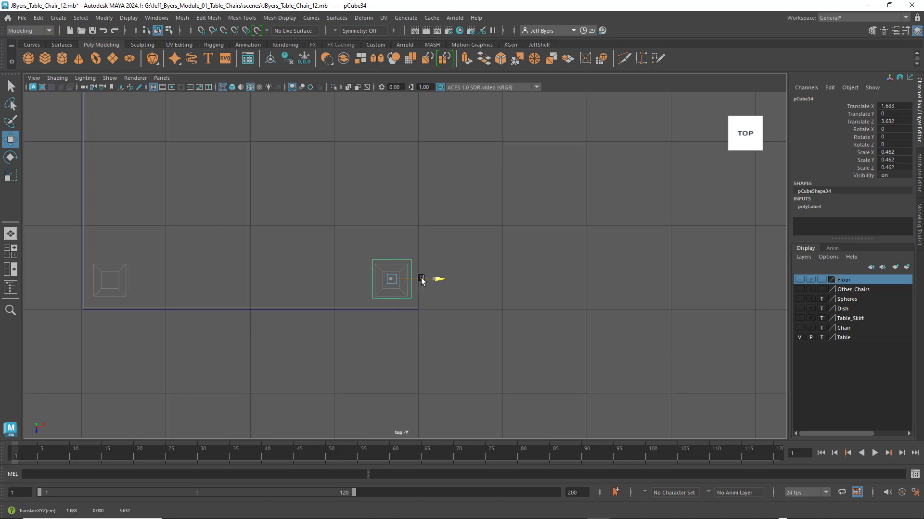
drag(393, 309, 391, 312)
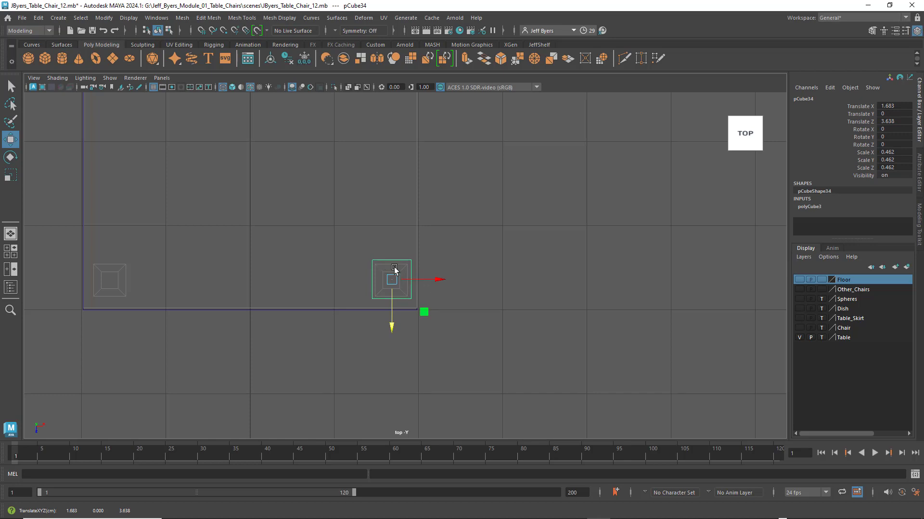
Shrink pCube34 to uniform scale 0.396, tucked inside the tabletop corner at Z 3.649
key(r)
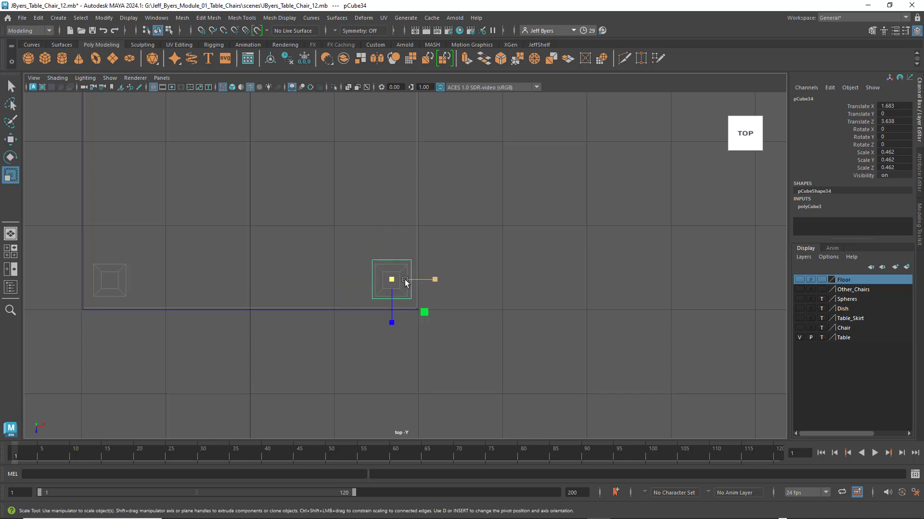
mouse_move(393, 280)
mouse_down()
mouse_move(391, 304)
mouse_move(390, 283)
mouse_up()
key(w)
key(r)
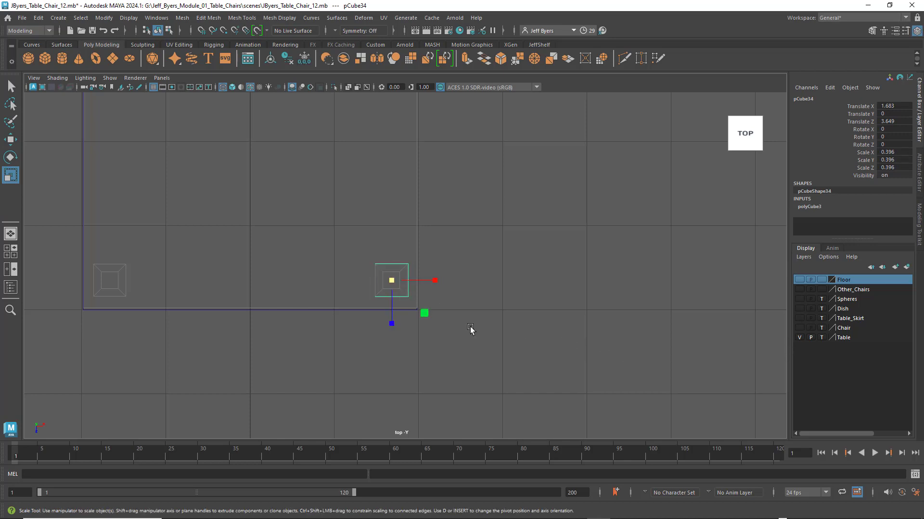
scroll(535, 355, down, 5)
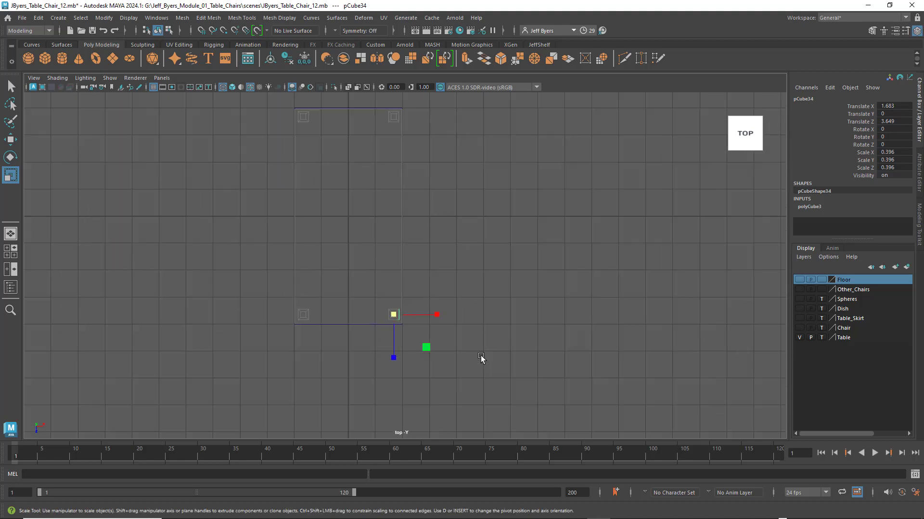
scroll(487, 377, up, 2)
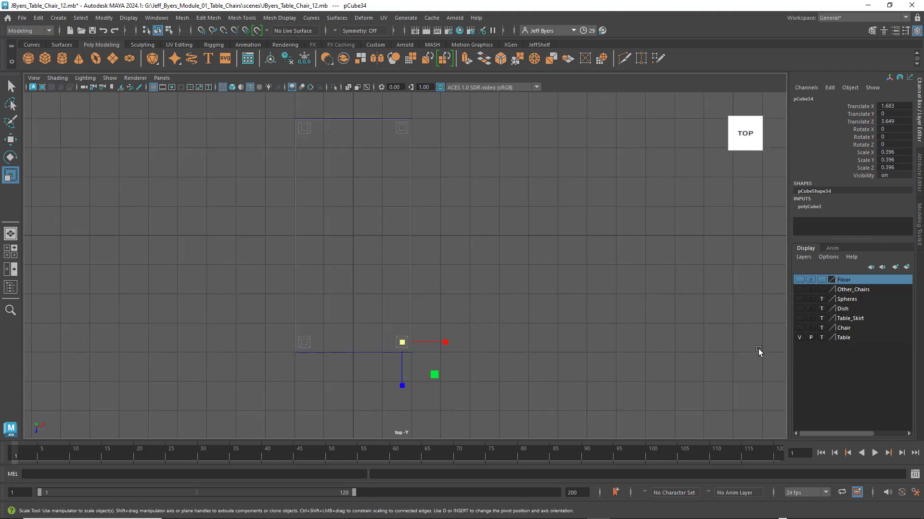
Hide the Table layer again and switch to a maximized front view
click(800, 339)
click(534, 355)
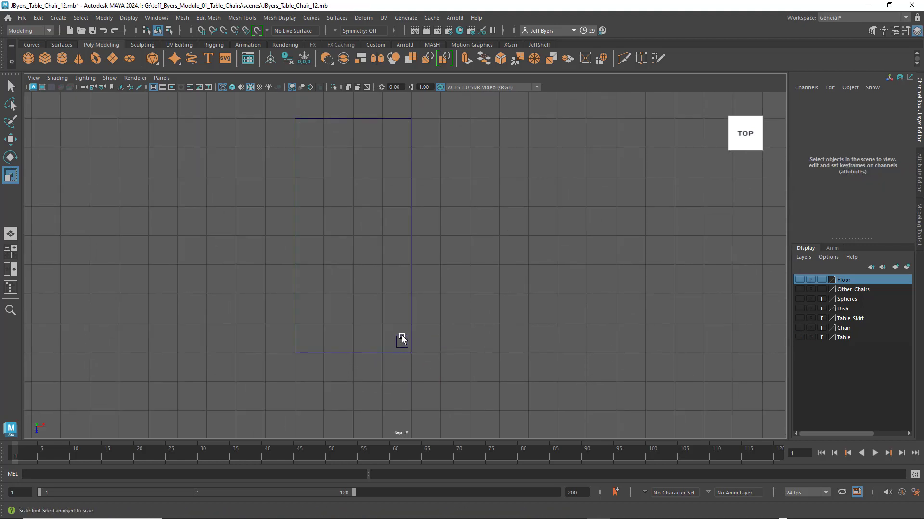
click(404, 341)
click(482, 339)
alt+middle_drag(412, 340, 439, 346)
key(space)
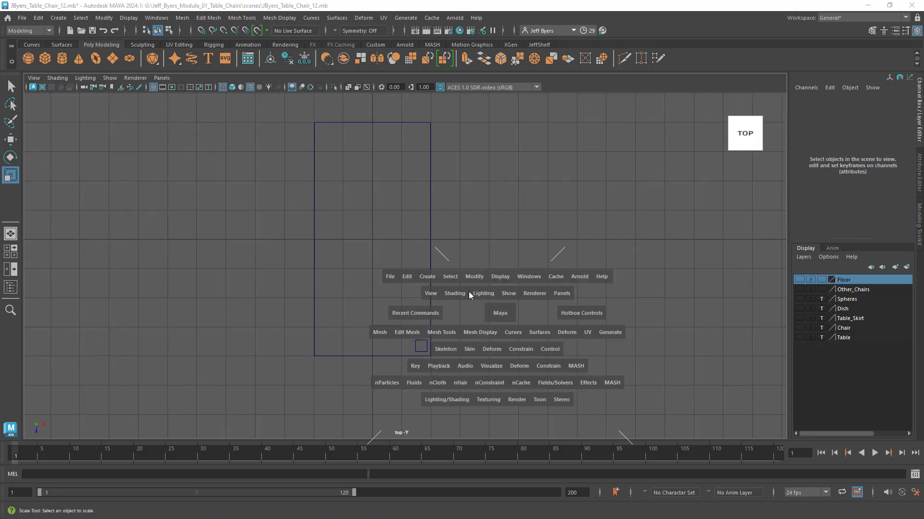
key(space)
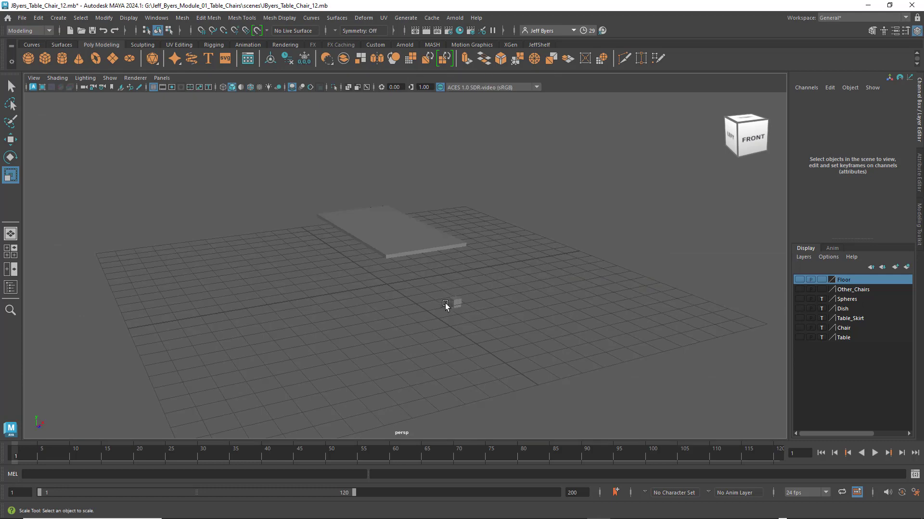
key(space)
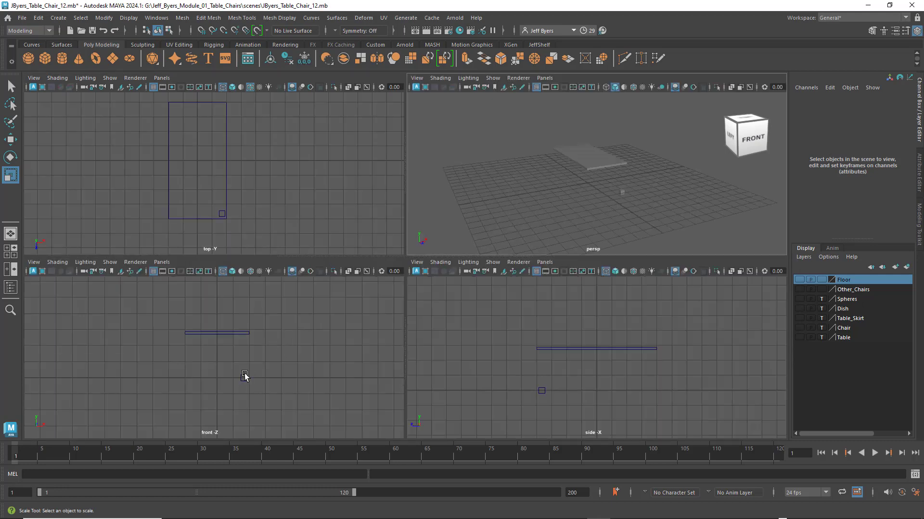
key(space)
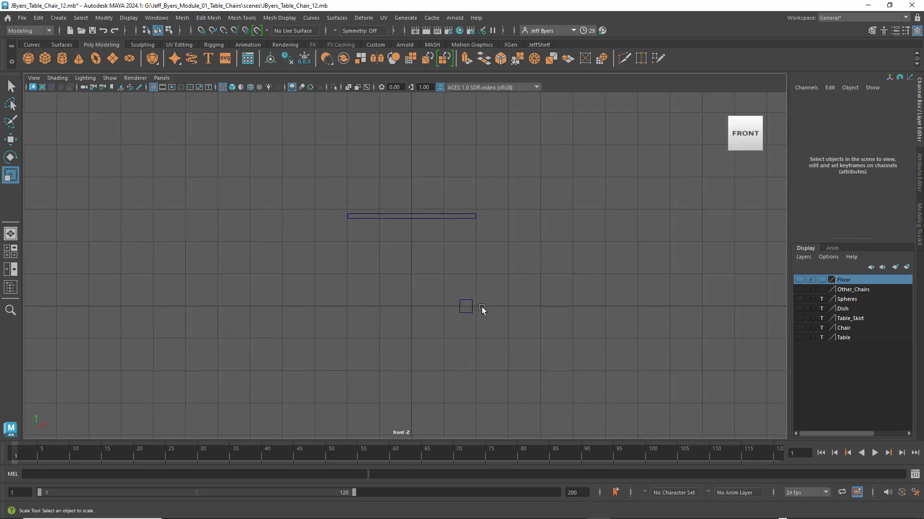
click(467, 300)
scroll(495, 314, up, 5)
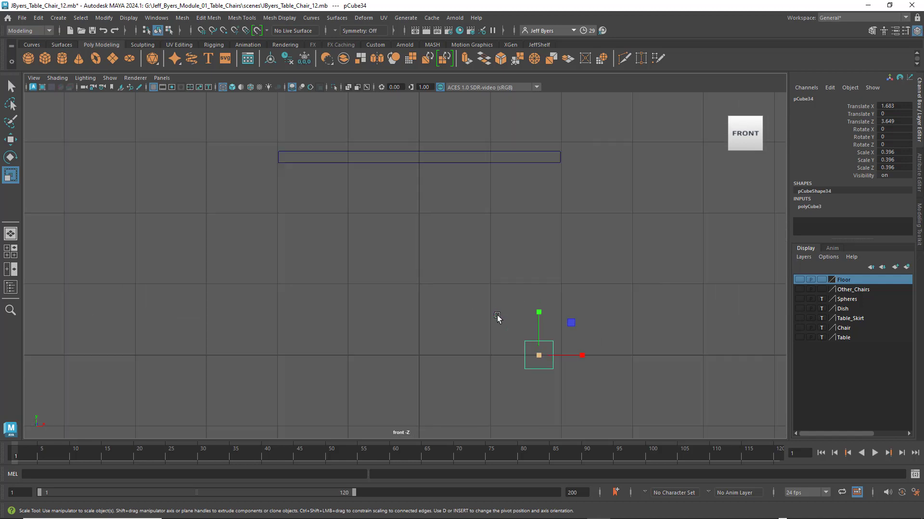
key(w)
drag(550, 318, 550, 303)
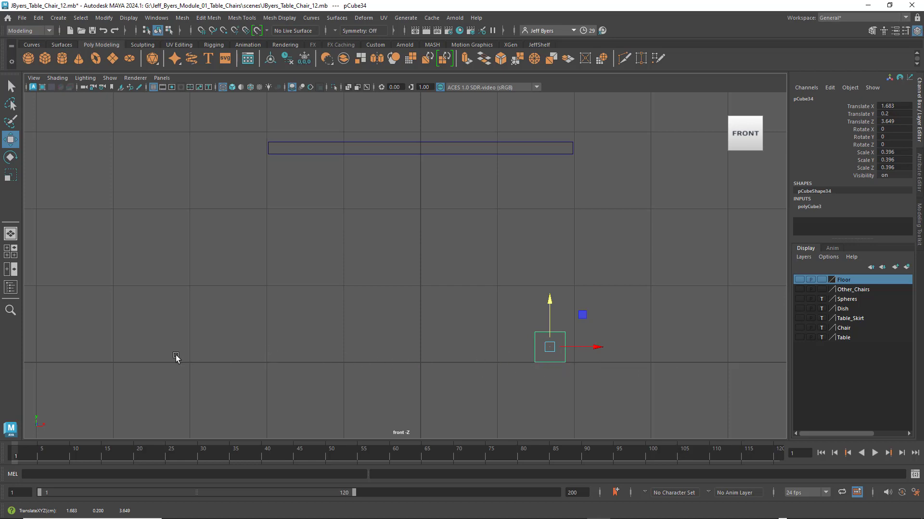
scroll(511, 364, down, 4)
scroll(506, 361, down, 1)
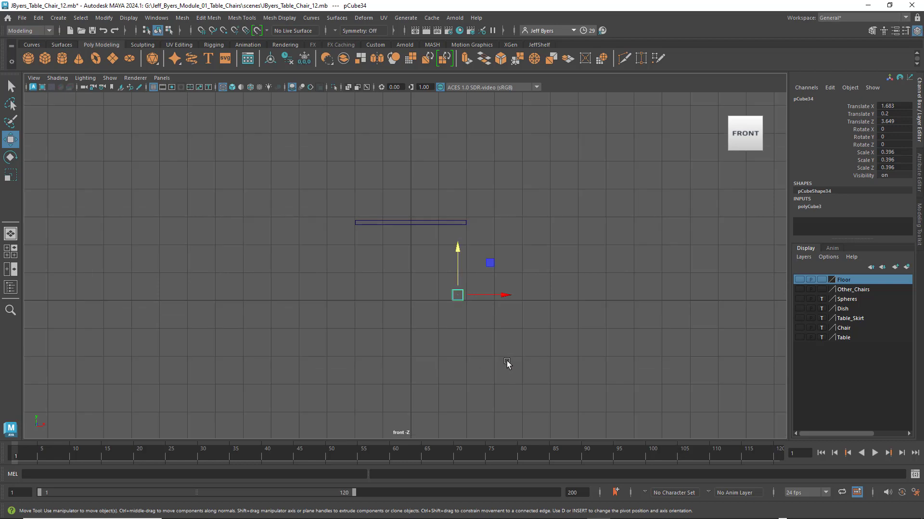
scroll(506, 359, up, 2)
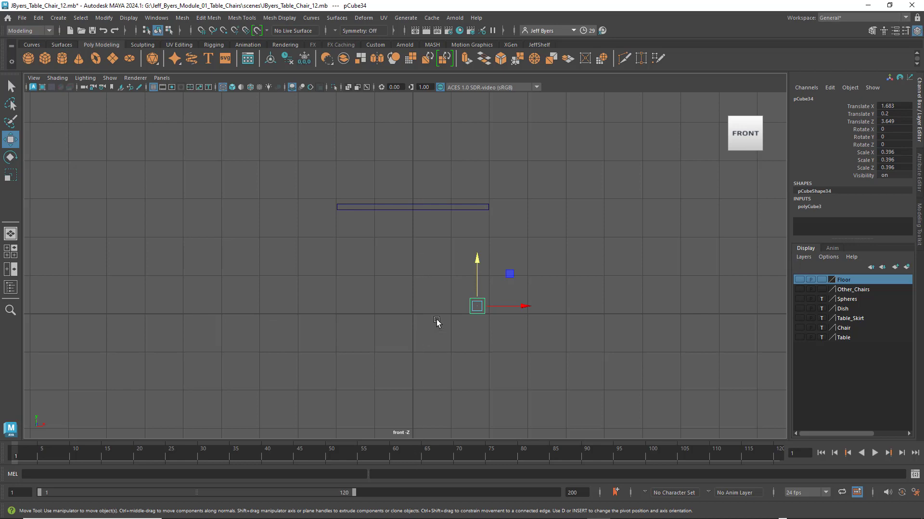
scroll(495, 316, up, 1)
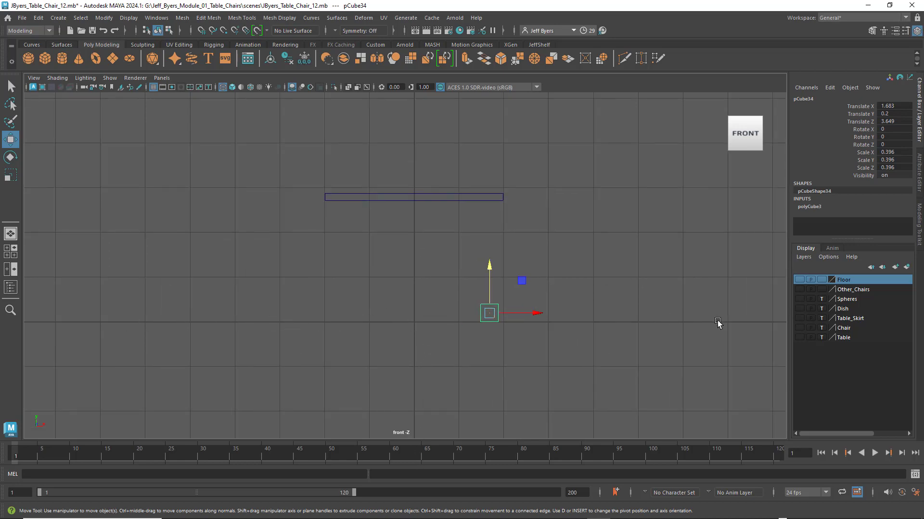
scroll(555, 335, down, 2)
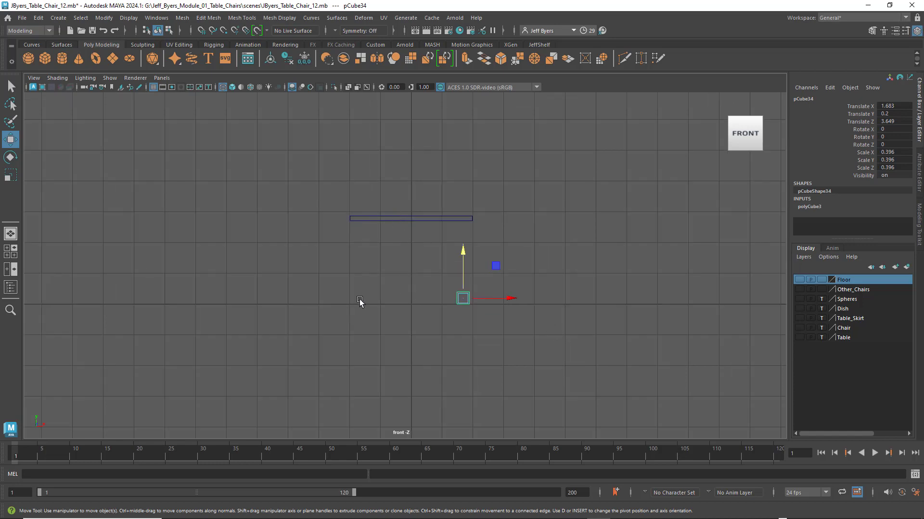
scroll(520, 311, up, 2)
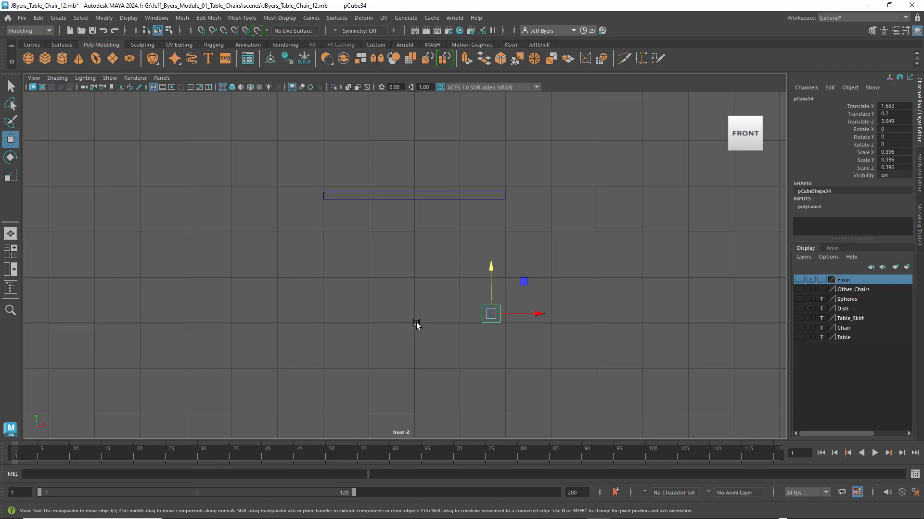
key(space)
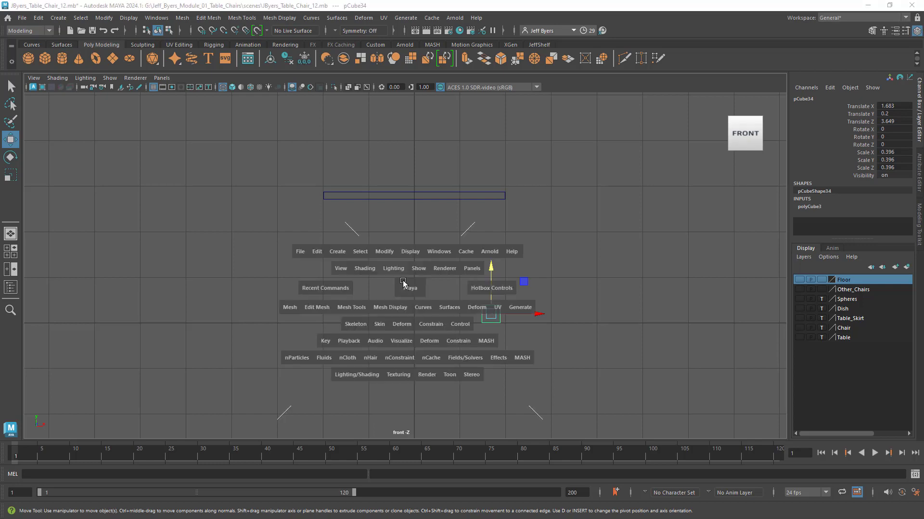
key(space)
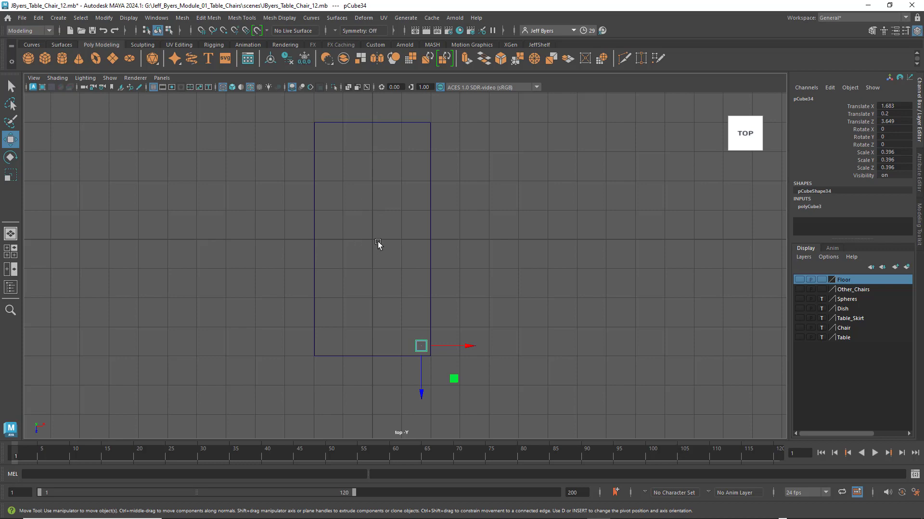
key(space)
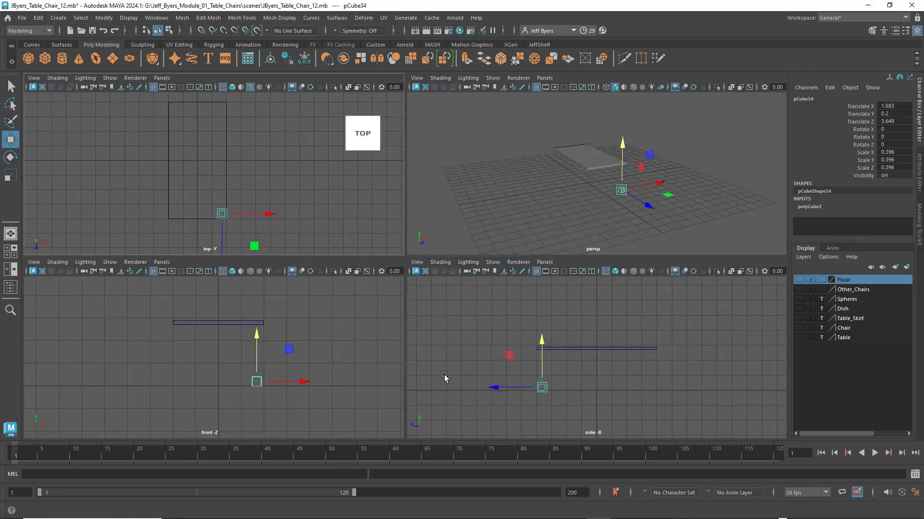
key(space)
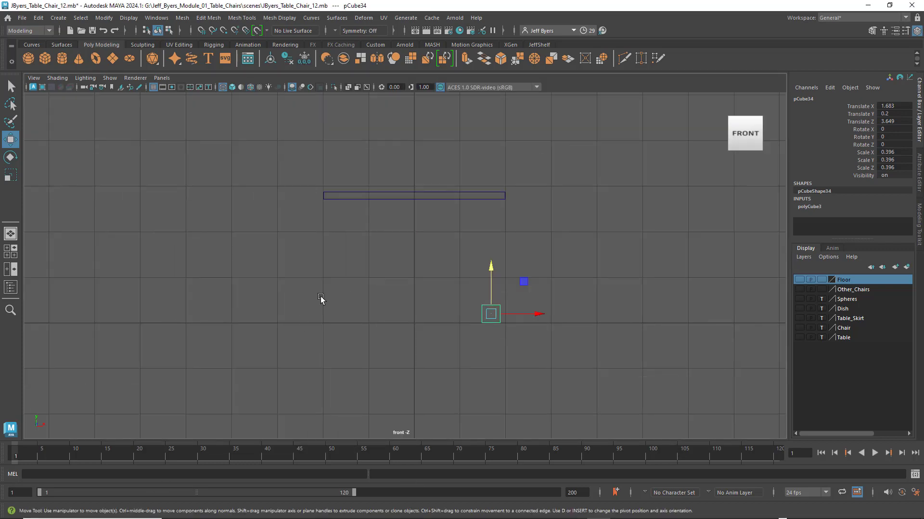
Put pCube34 into vertex editing mode via the right-click marking menu, after a trial vertex selection
right_click(502, 295)
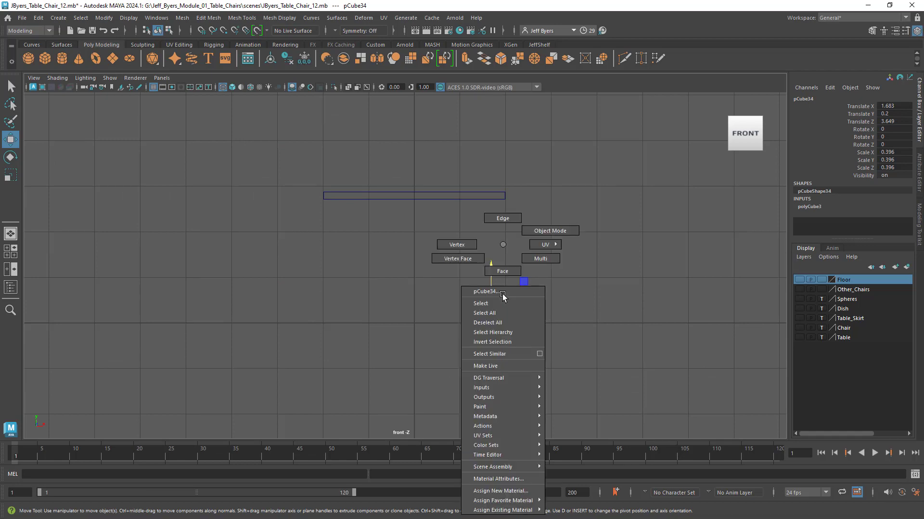
click(456, 245)
drag(461, 278, 520, 314)
click(411, 247)
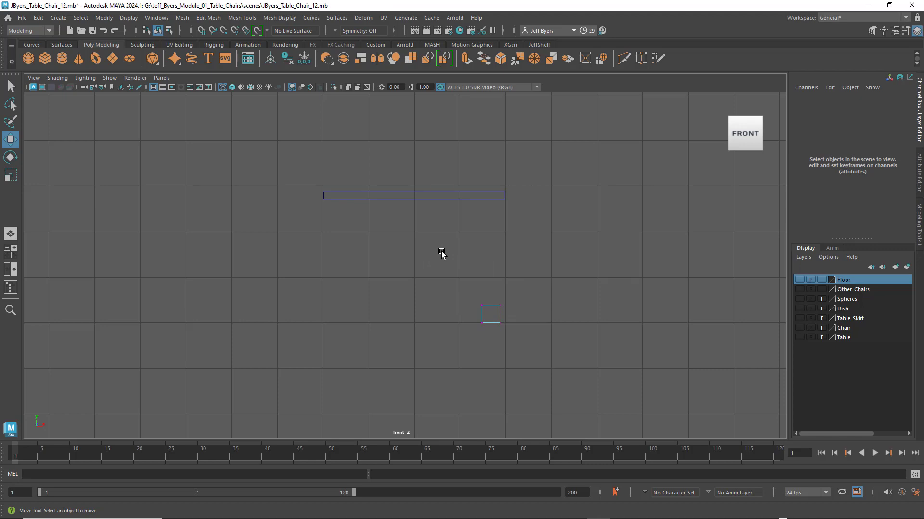
drag(431, 244, 543, 309)
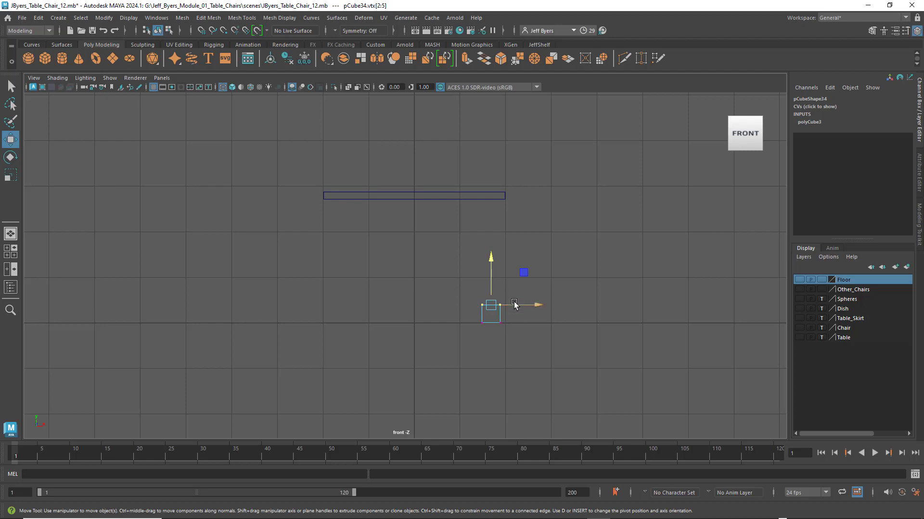
click(501, 314)
right_drag(501, 313, 487, 307)
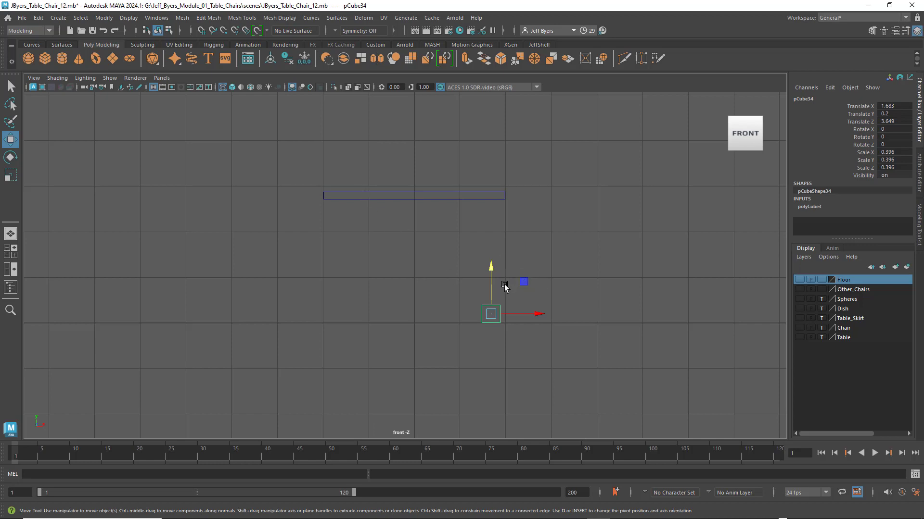
right_click(548, 225)
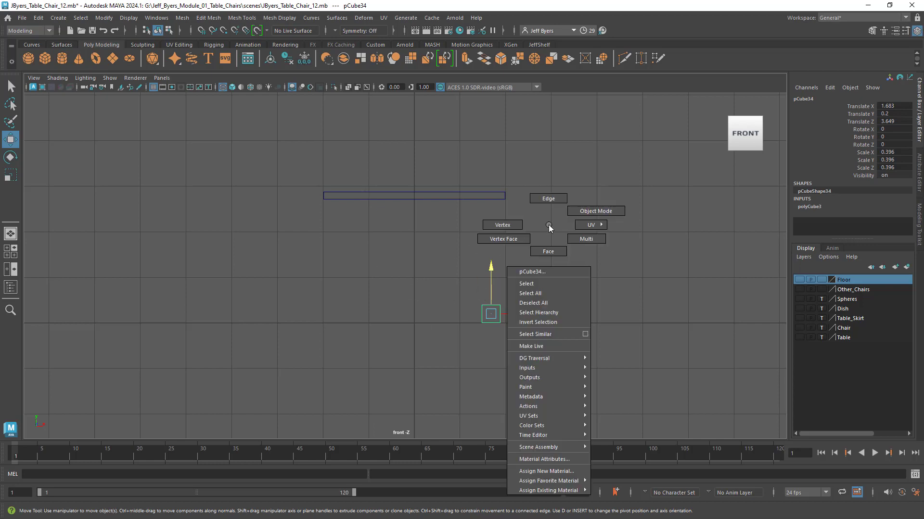
click(507, 225)
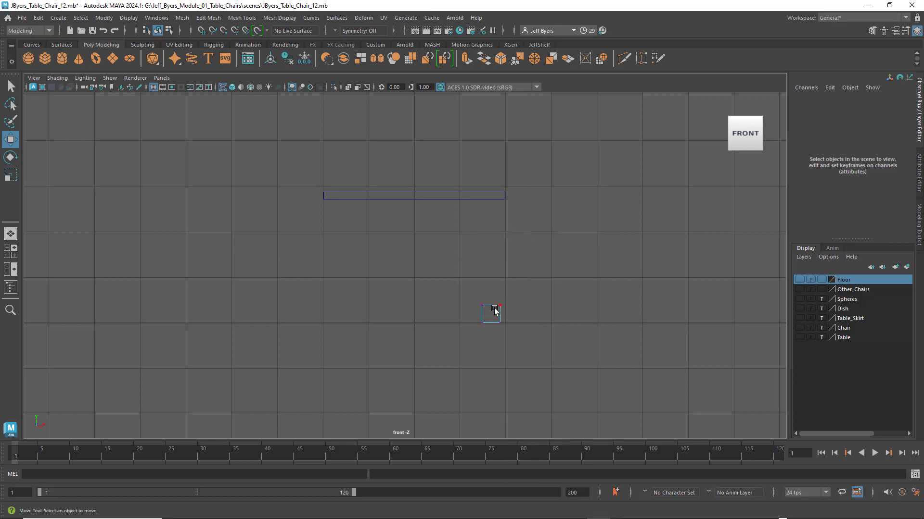
Select the cube's top vertices and drag them up to lengthen it into a leg
drag(454, 244, 530, 313)
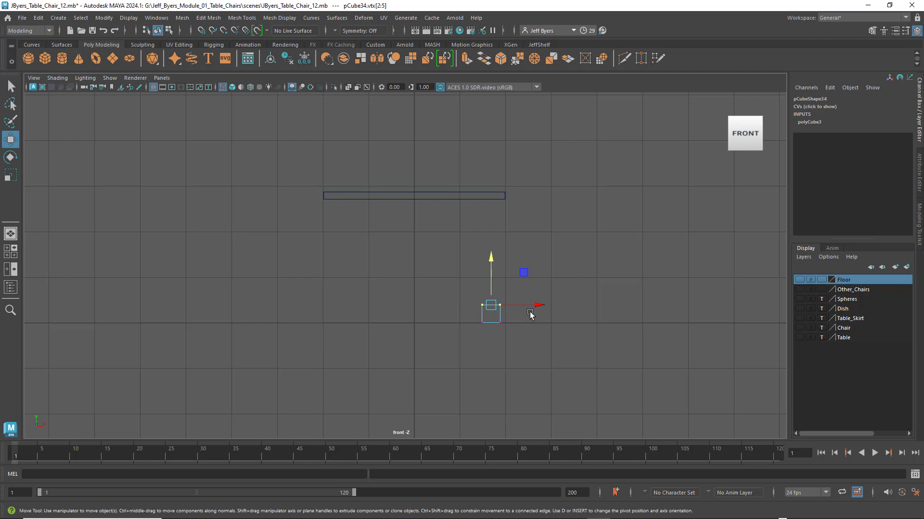
drag(491, 259, 491, 152)
scroll(513, 196, up, 3)
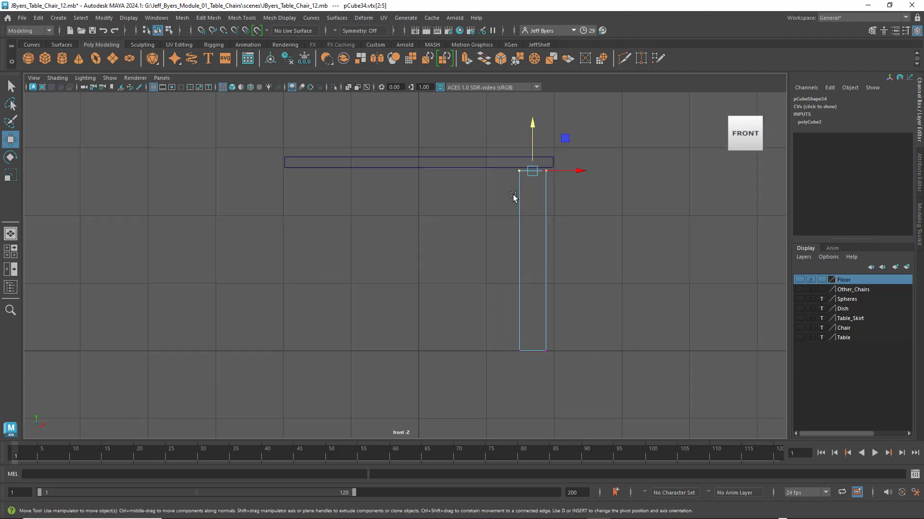
alt+middle_drag(567, 220, 509, 311)
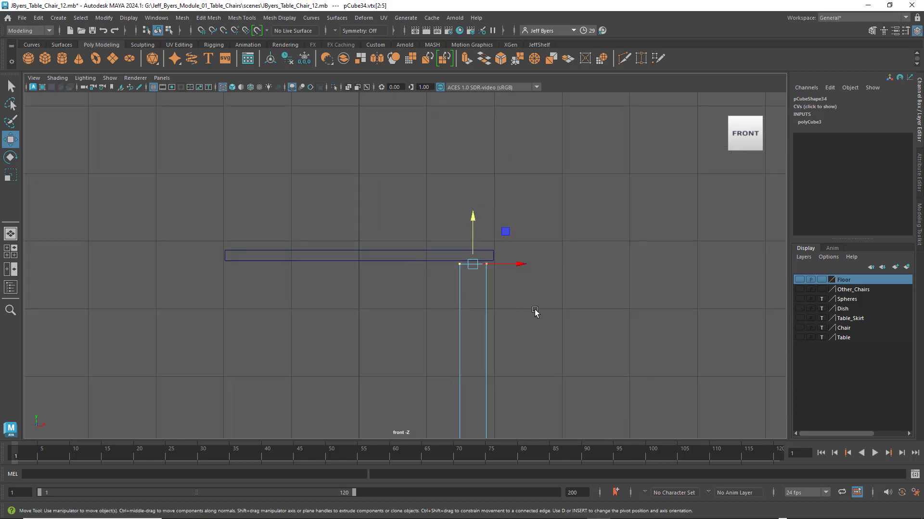
scroll(535, 312, up, 4)
alt+middle_drag(598, 305, 550, 298)
scroll(531, 322, up, 2)
scroll(573, 315, up, 4)
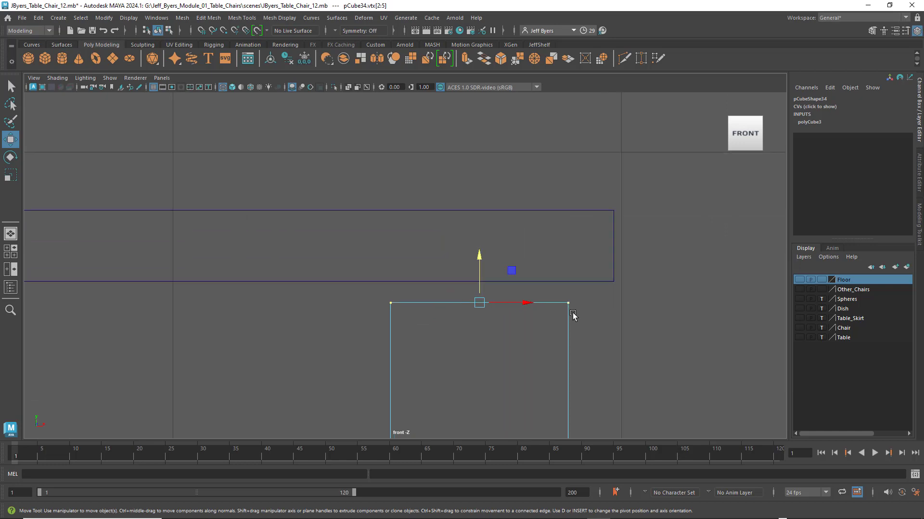
scroll(573, 315, down, 9)
scroll(573, 315, up, 6)
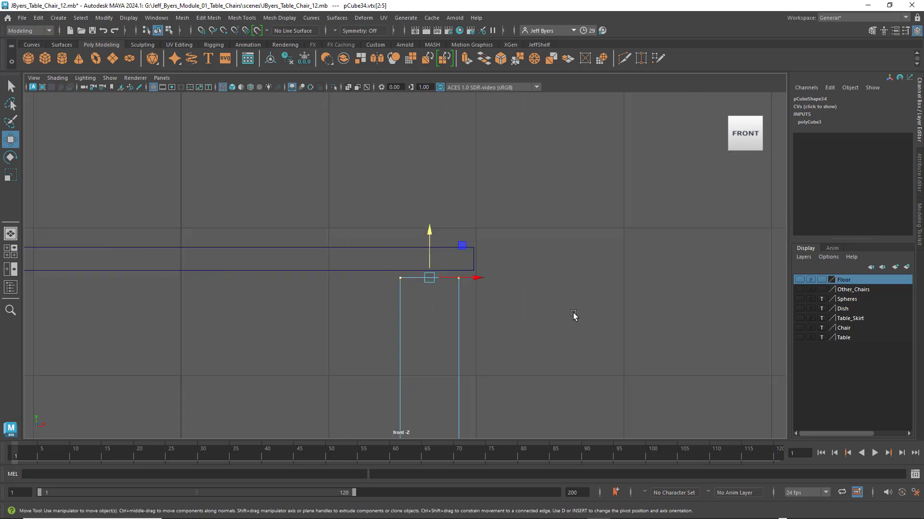
scroll(571, 315, down, 7)
scroll(563, 313, up, 5)
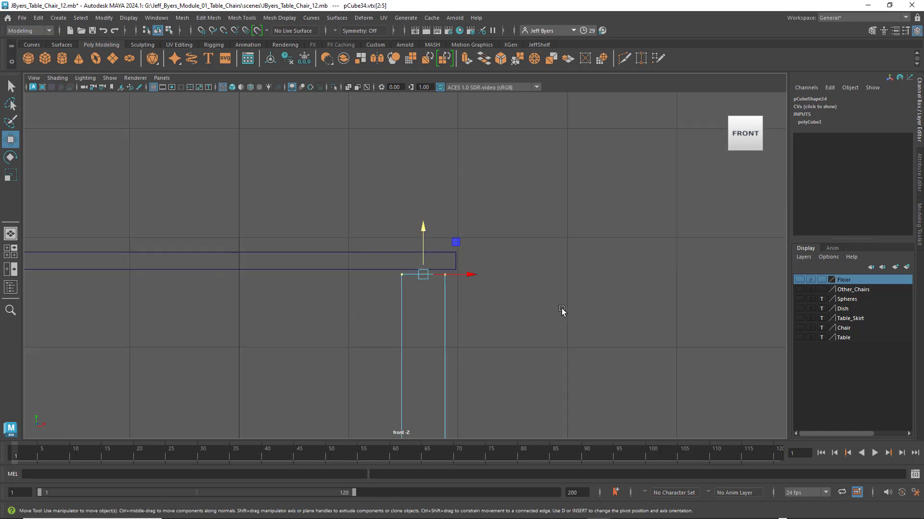
Zoom in on the leg top and raise its vertices flush with the tabletop underside
mouse_move(548, 303)
alt+middle_down()
mouse_move(584, 301)
mouse_move(547, 305)
alt+middle_up()
alt+drag(546, 305, 566, 301)
alt+right_drag(566, 301, 723, 325)
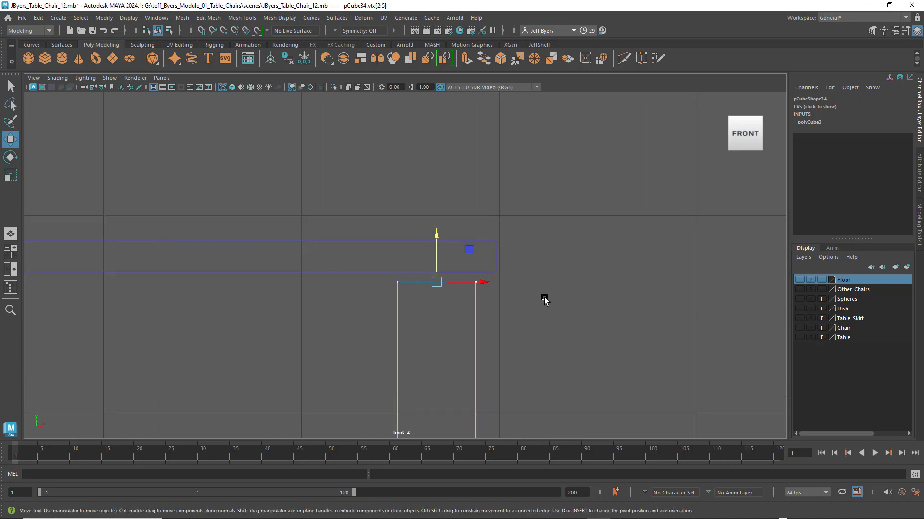
alt+right_drag(544, 300, 596, 286)
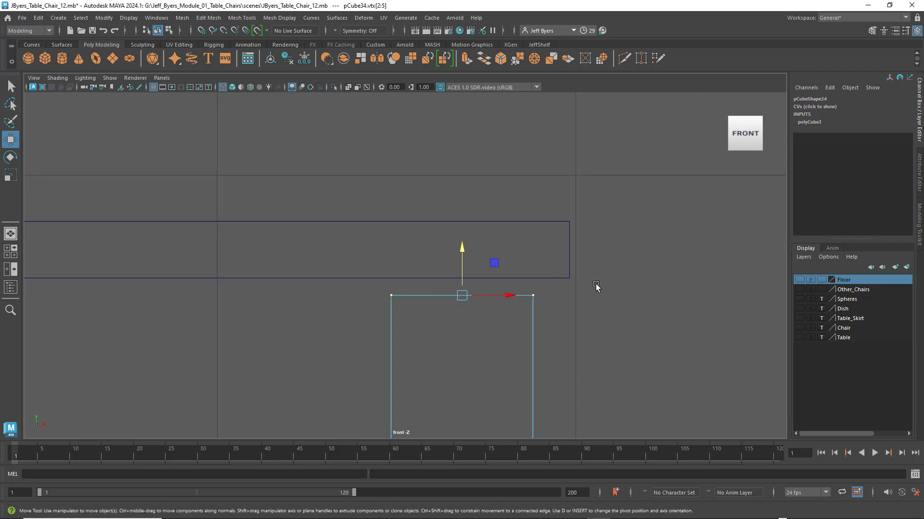
drag(462, 245, 463, 229)
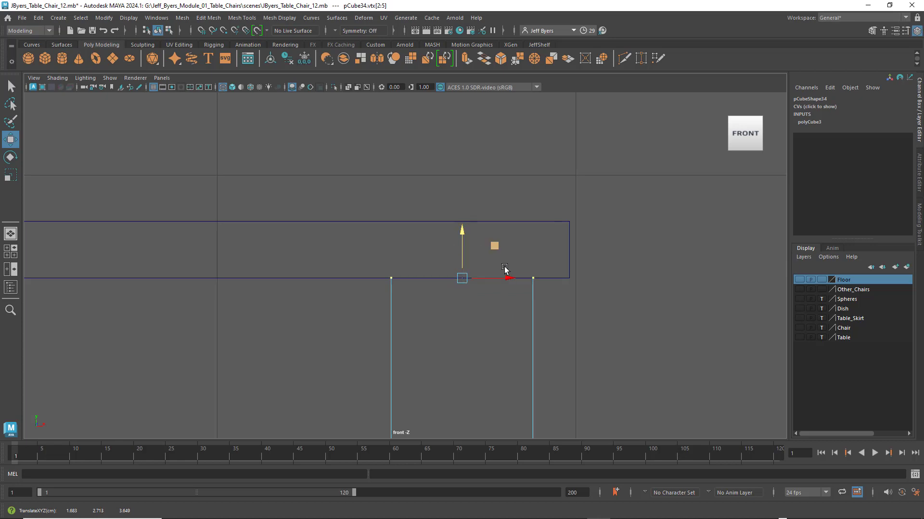
Recenter the front view and box-select the leg's bottom vertices
scroll(529, 289, down, 10)
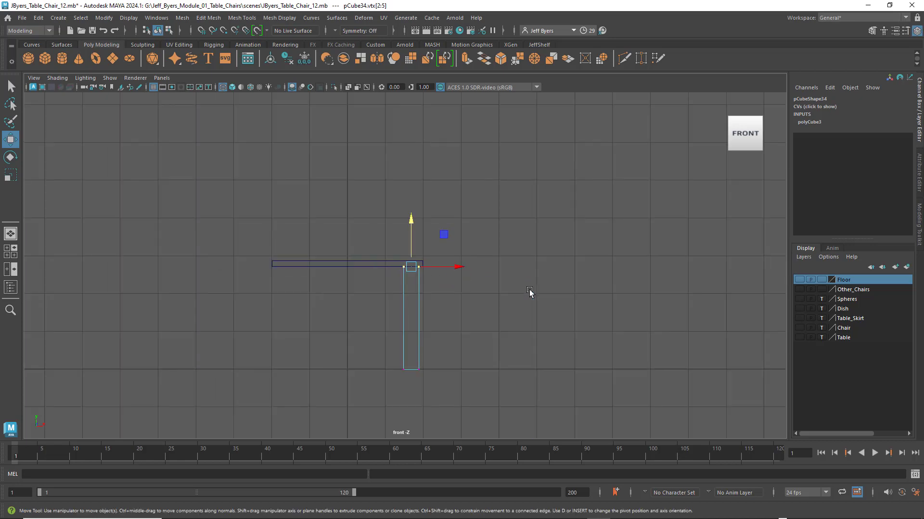
scroll(529, 292, up, 2)
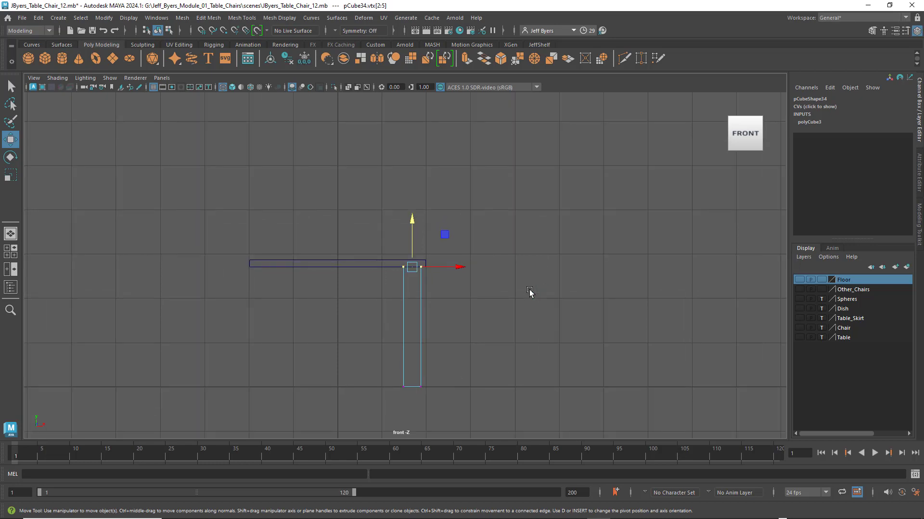
scroll(529, 292, up, 2)
alt+middle_drag(492, 319, 495, 255)
drag(383, 327, 466, 366)
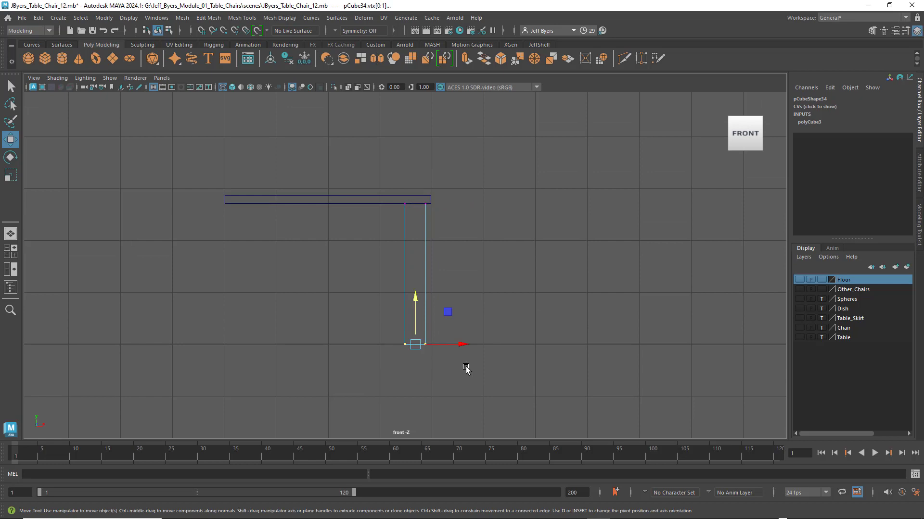
Scale the leg's bottom vertices inward to taper it, with the Table layer shown for reference
key(e)
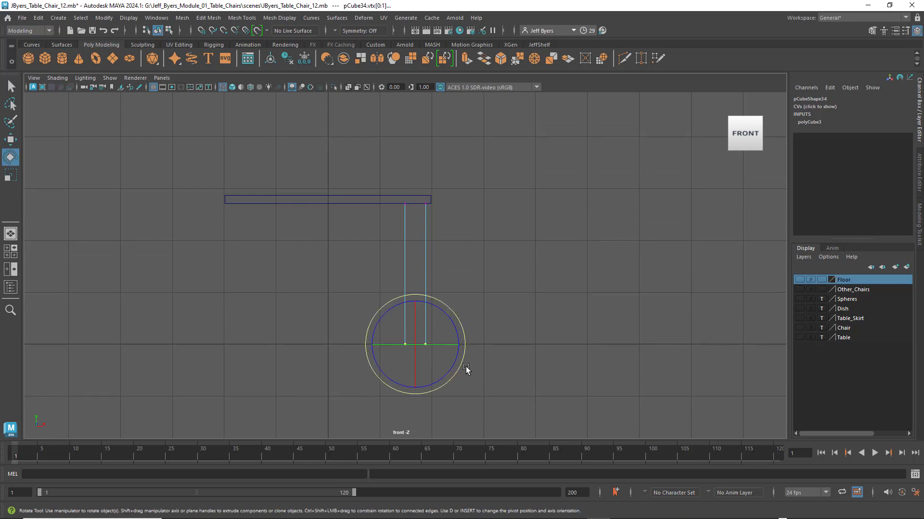
key(r)
scroll(466, 368, up, 3)
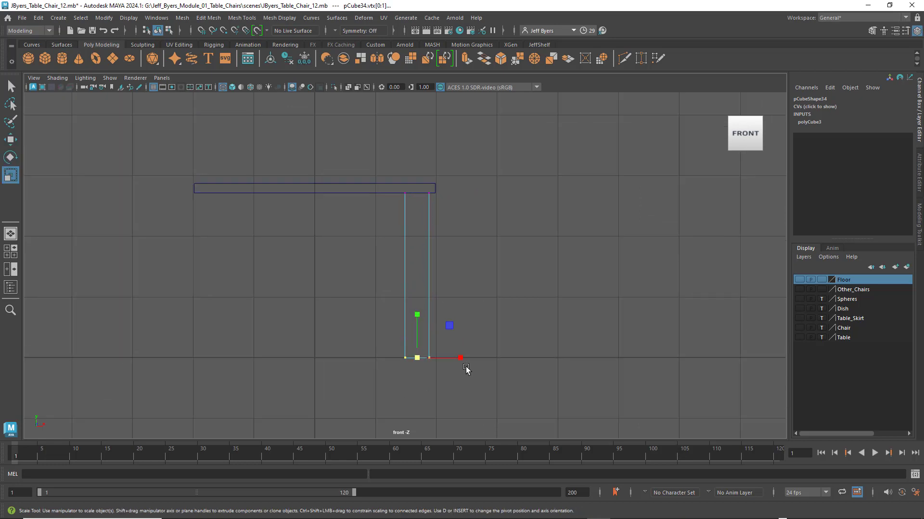
scroll(433, 250, up, 4)
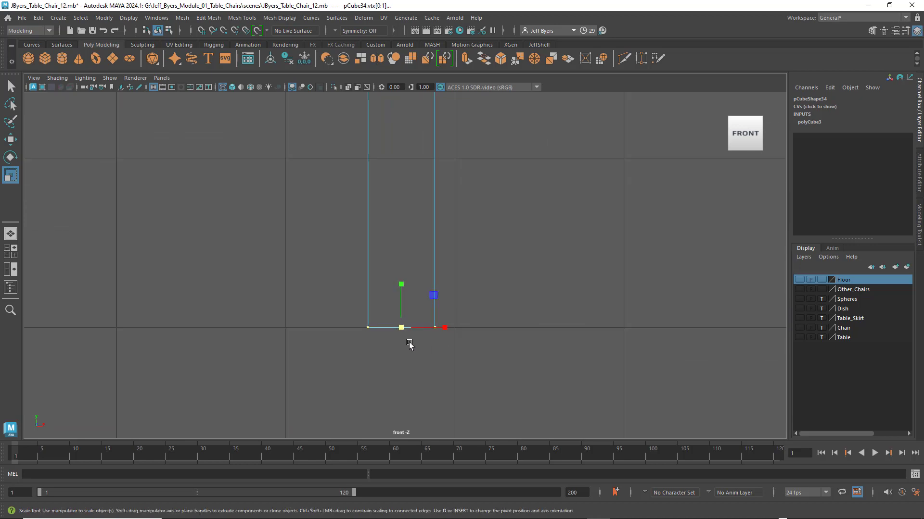
drag(403, 329, 383, 327)
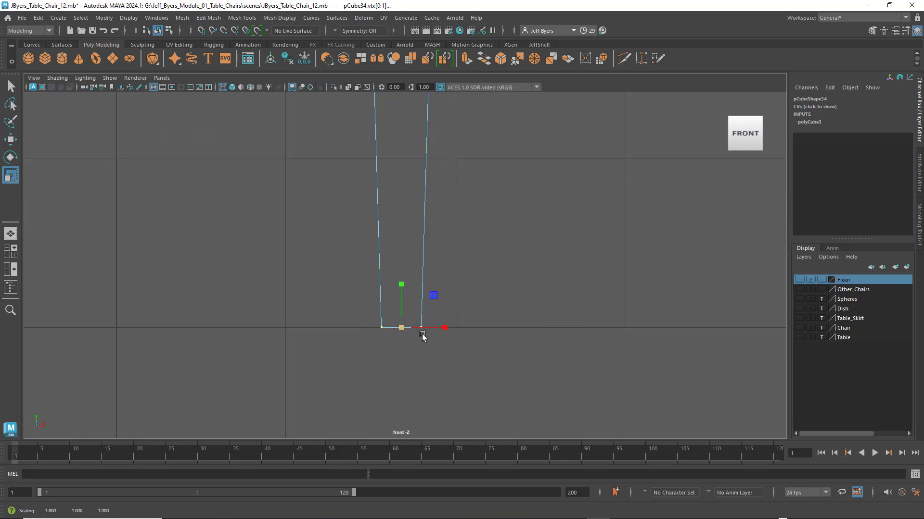
click(800, 337)
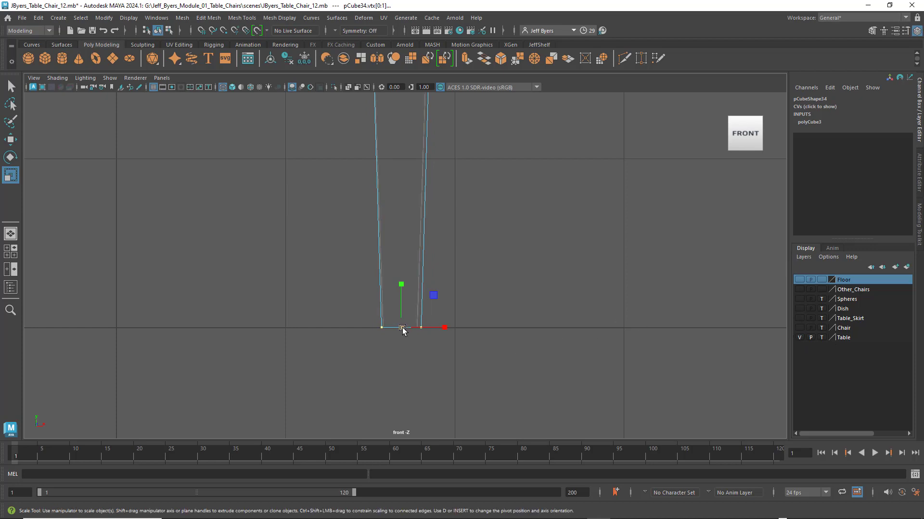
drag(402, 329, 403, 324)
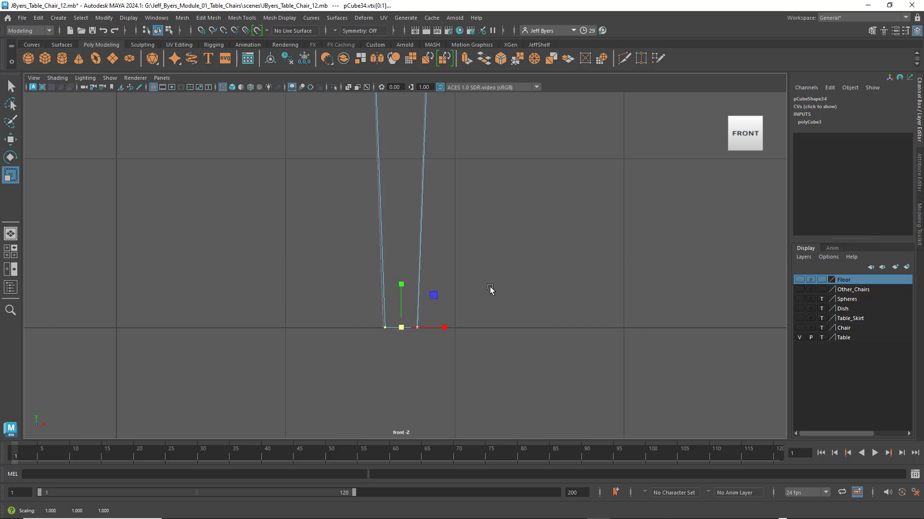
Widen the leg's bottom end slightly, then return to Object Mode
alt+middle_drag(490, 289, 437, 305)
scroll(452, 344, down, 3)
scroll(519, 310, up, 3)
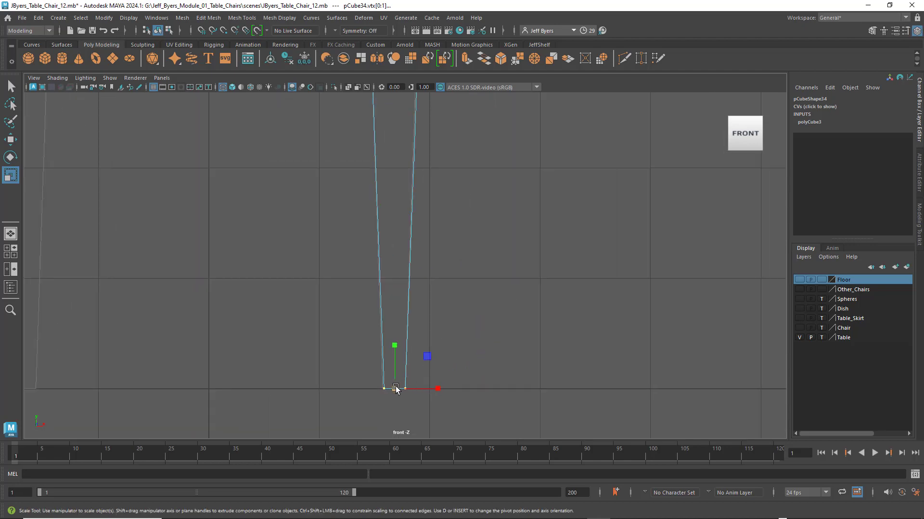
drag(395, 388, 396, 389)
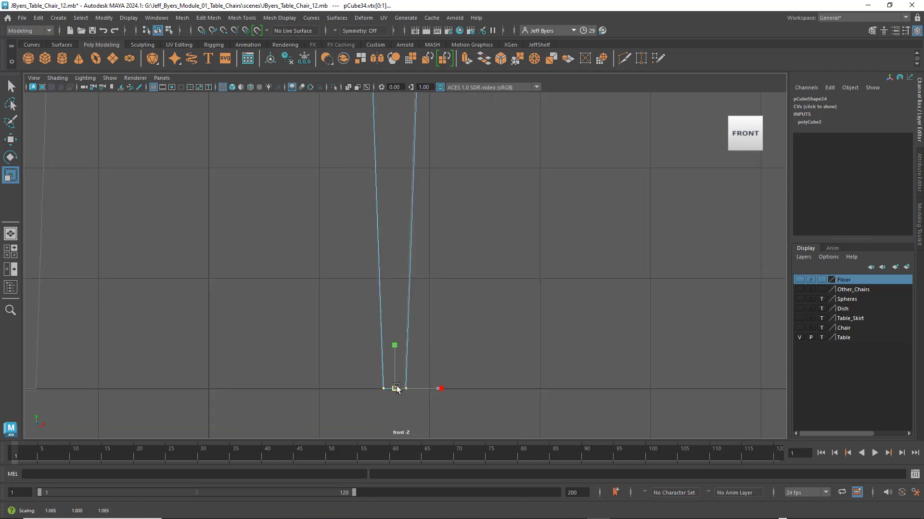
scroll(470, 336, down, 5)
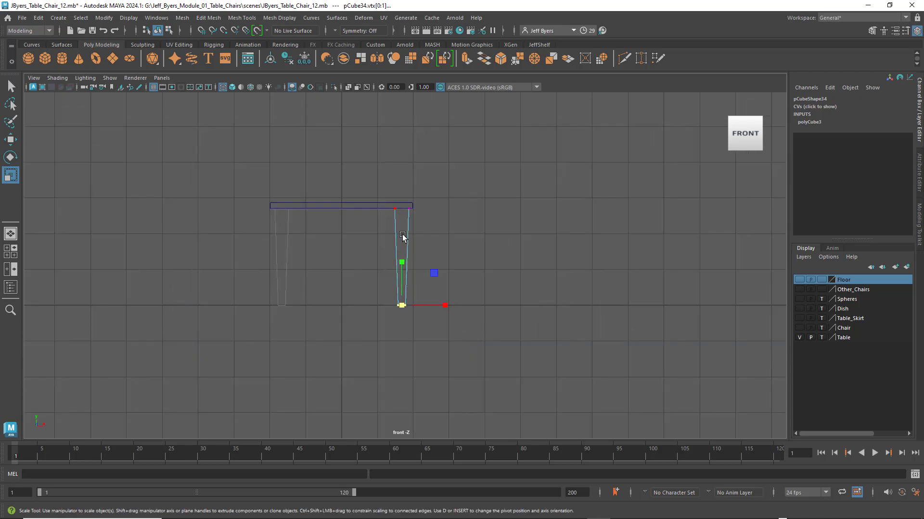
right_drag(402, 221, 422, 278)
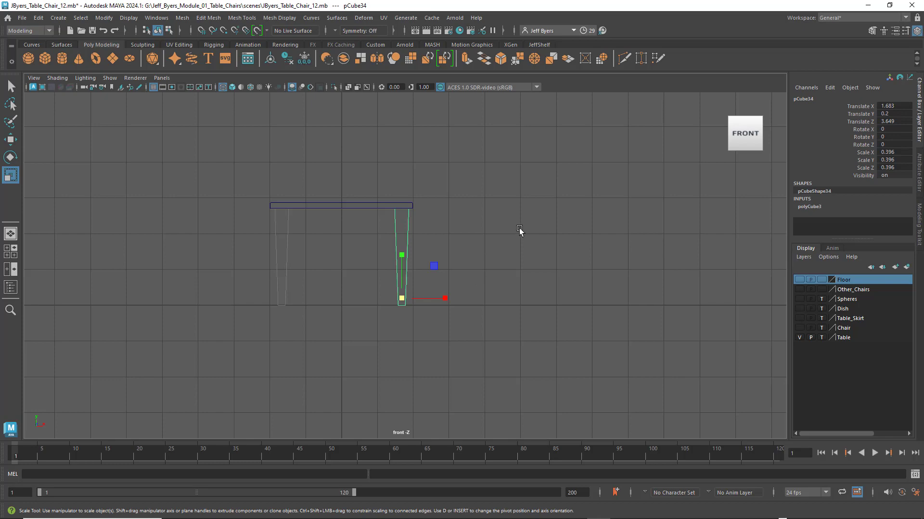
Hide the Table layer, orbit the perspective view to check the new leg, then switch to the top view
key(space)
key(space)
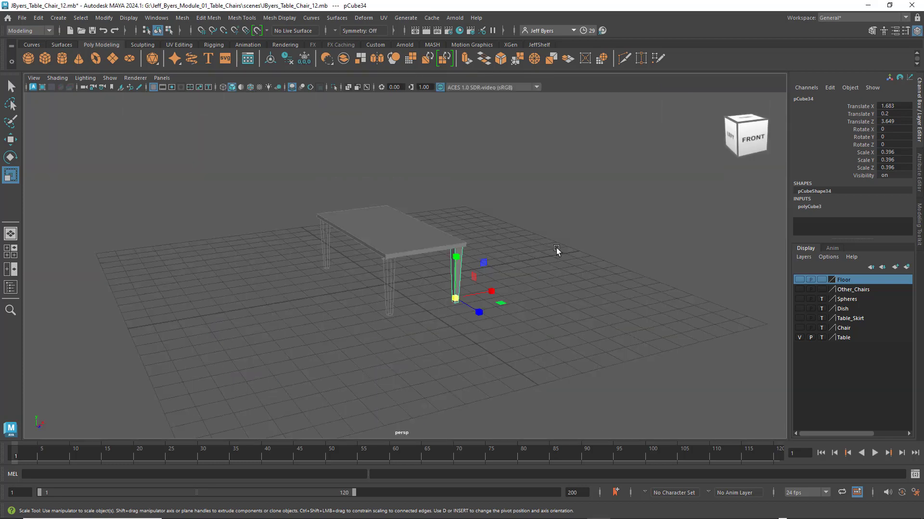
click(801, 339)
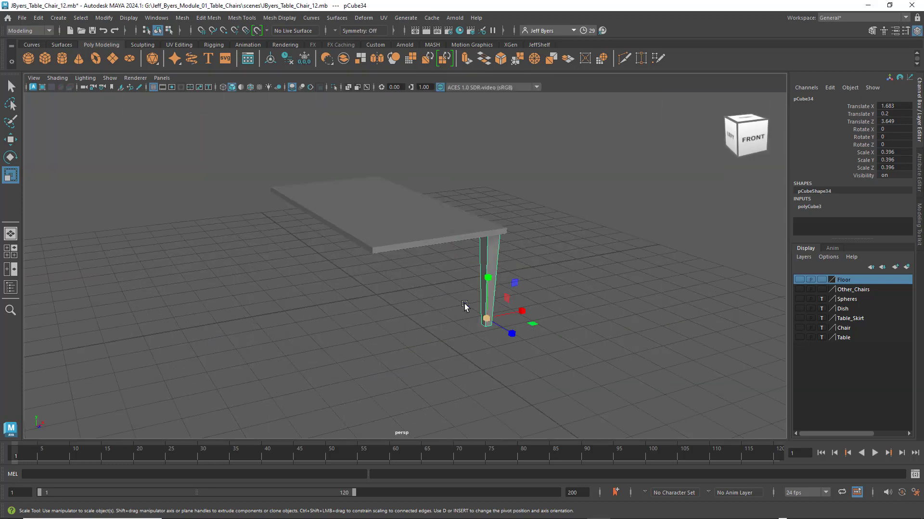
alt+drag(463, 304, 500, 308)
click(572, 274)
alt+drag(573, 274, 457, 290)
click(458, 290)
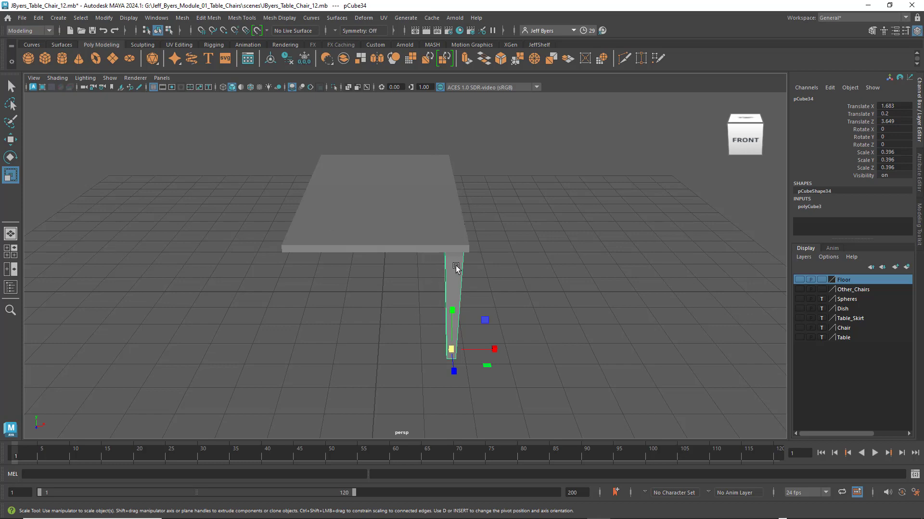
key(space)
key(space)
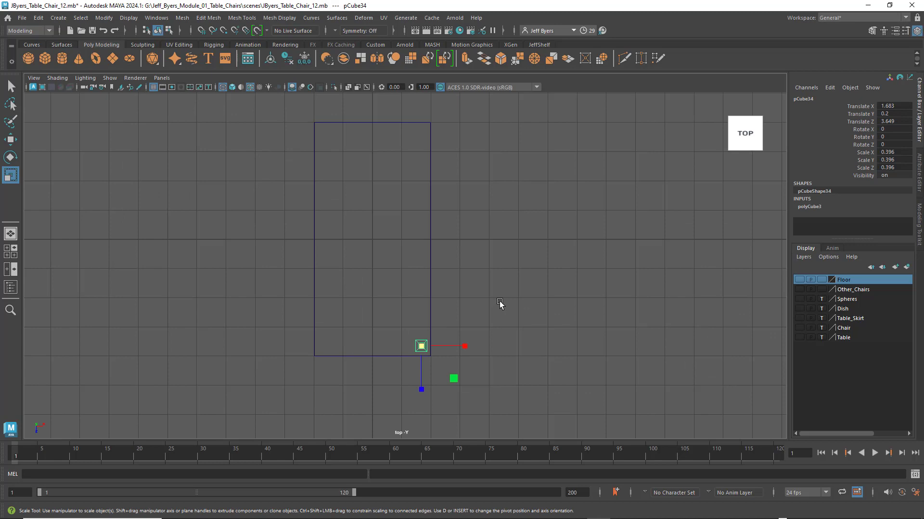
Select the corner leg pCube34 in the top view
key(q)
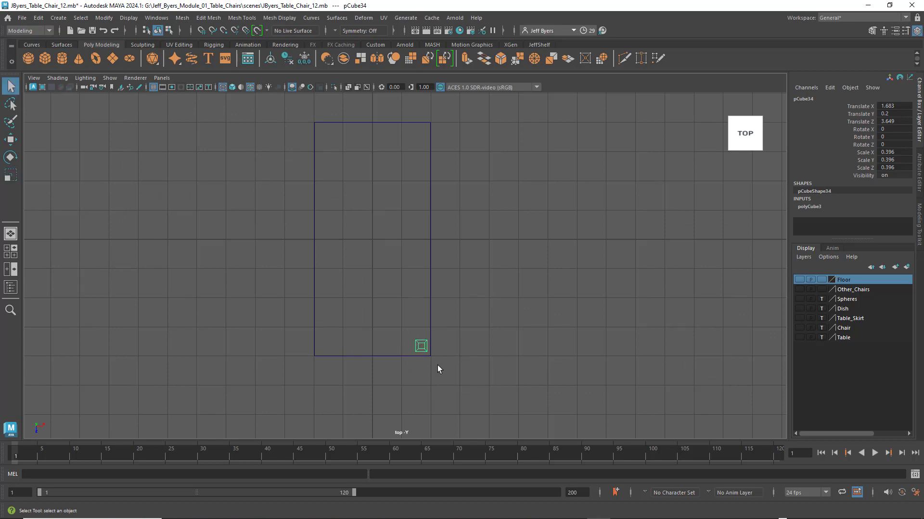
key(w)
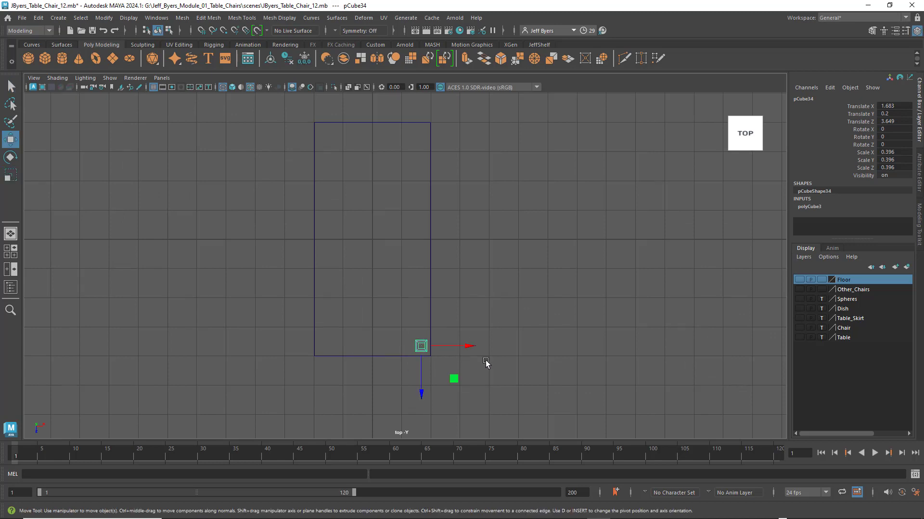
key(e)
key(r)
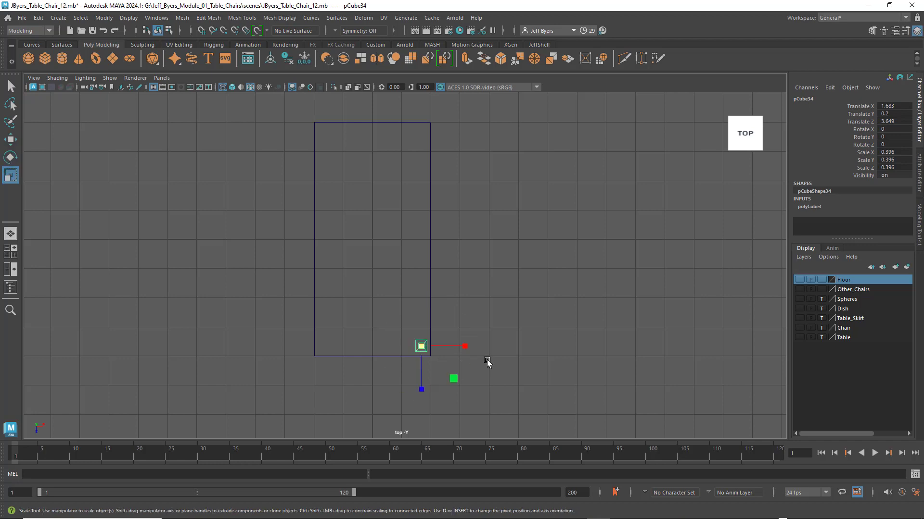
key(q)
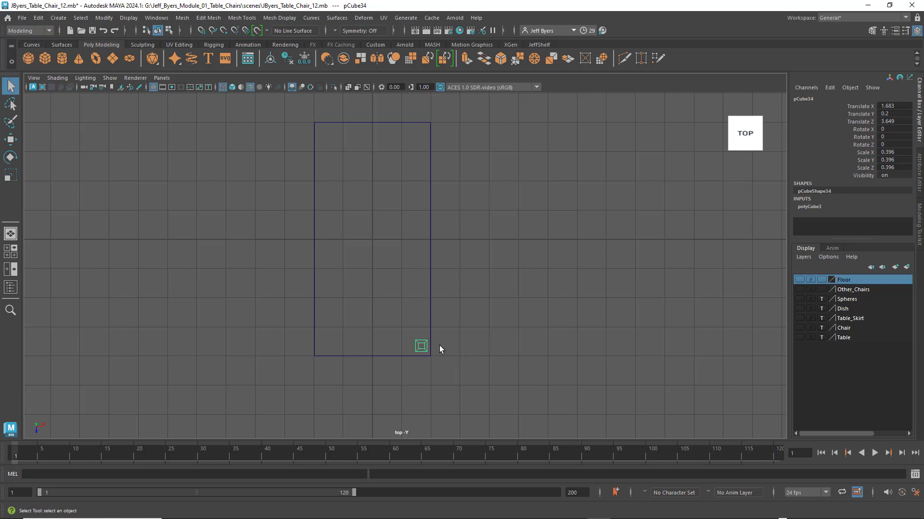
click(435, 303)
click(431, 298)
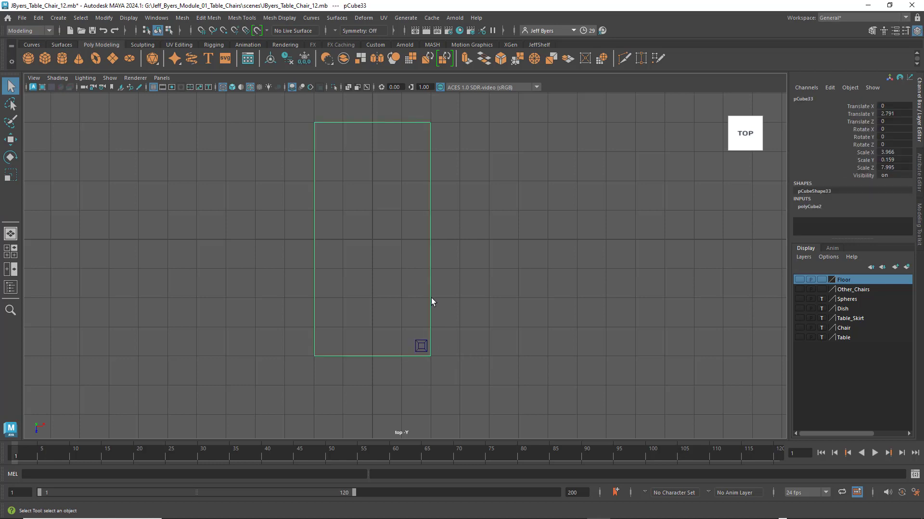
click(421, 346)
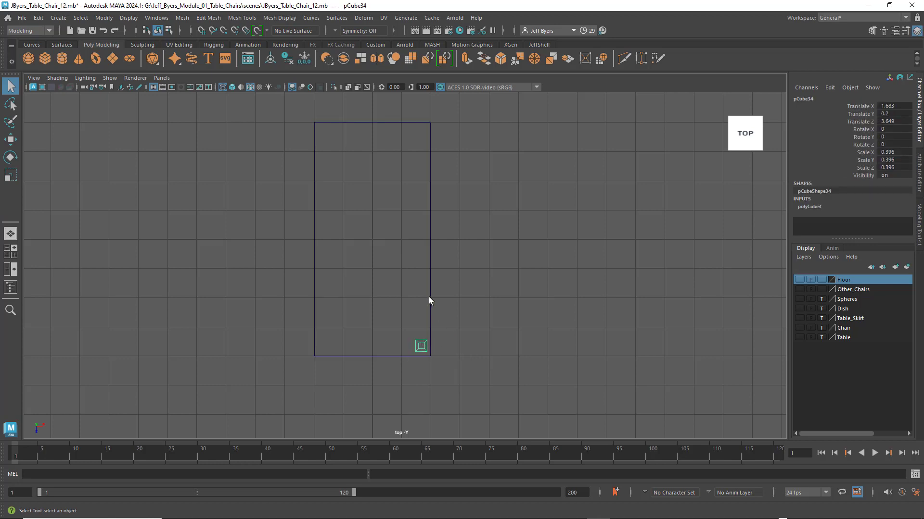
click(429, 297)
click(421, 345)
Duplicate the leg and move the copy along Z to the far right corner at Z -3.706
key(ctrl+d)
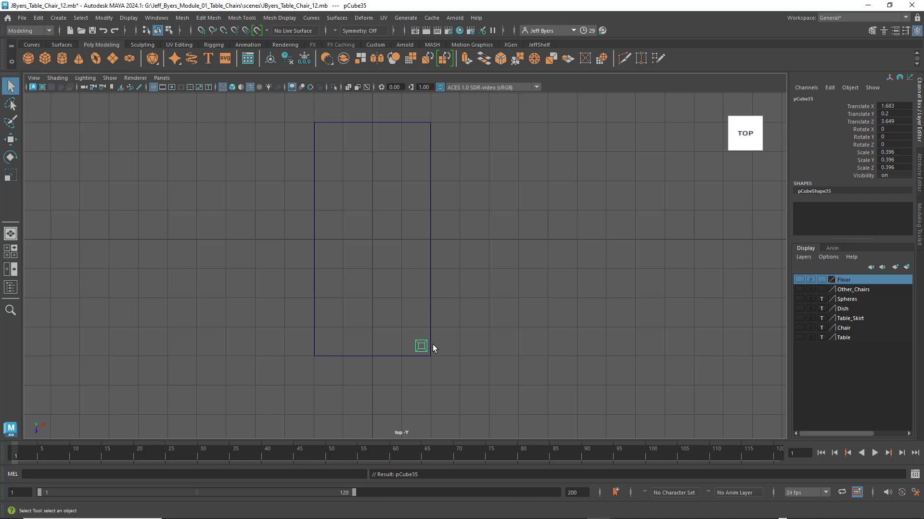
key(w)
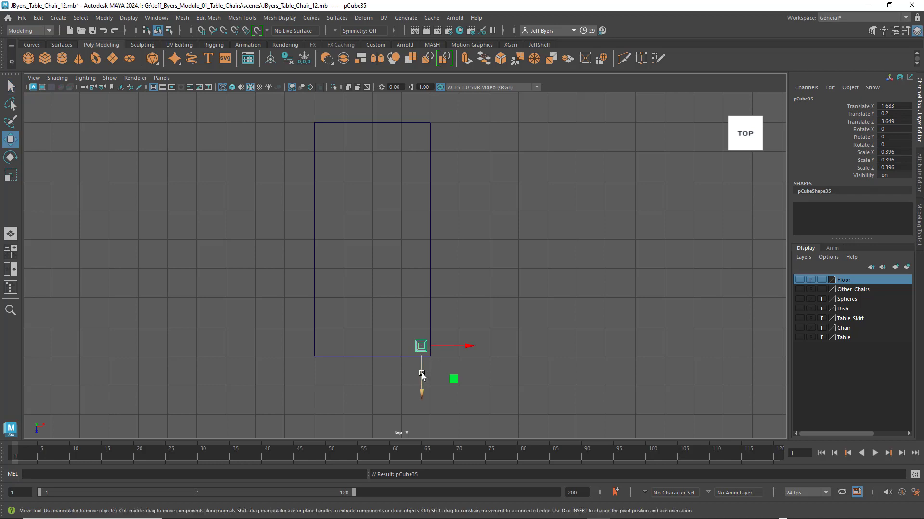
drag(422, 373, 426, 160)
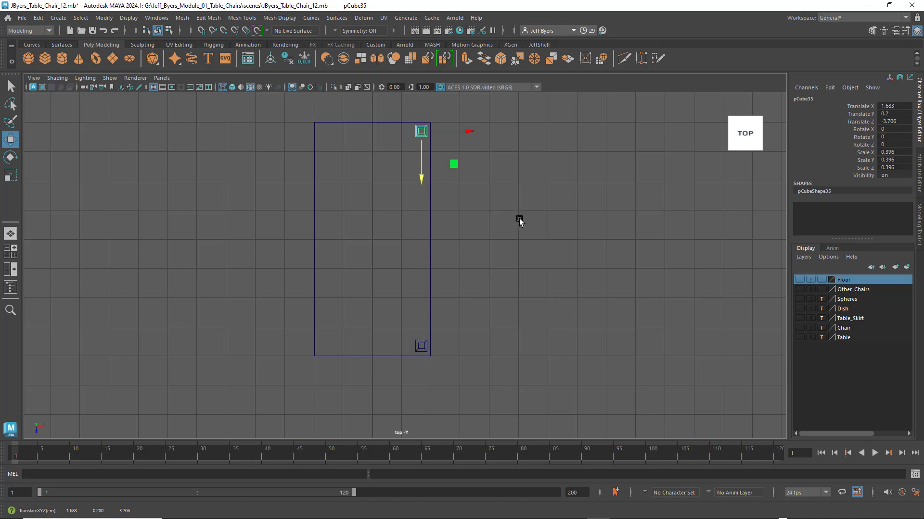
Select both right-hand legs, undoing an accidental shift
click(508, 211)
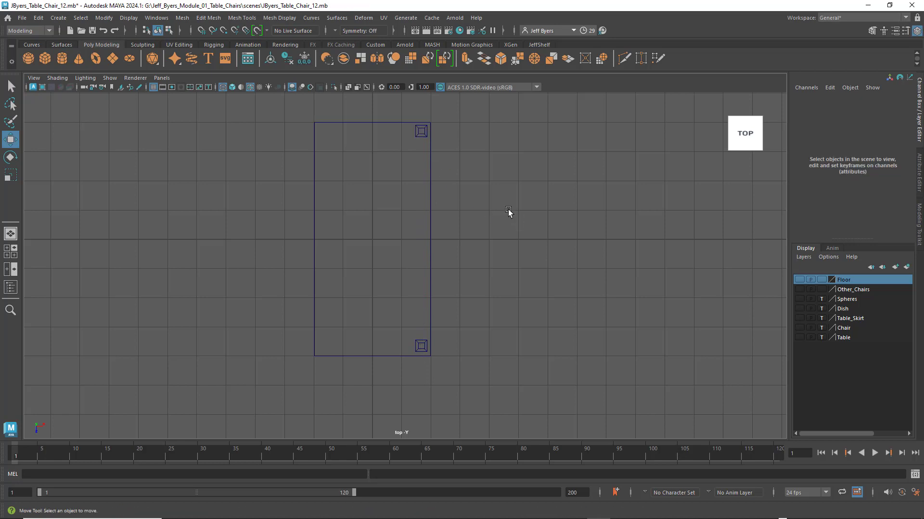
drag(419, 181, 424, 350)
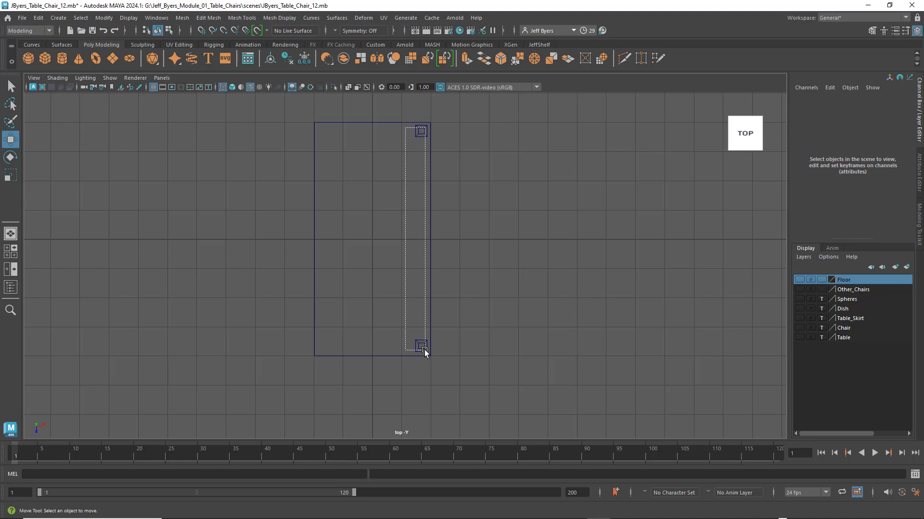
mouse_move(425, 350)
mouse_down()
mouse_move(404, 229)
mouse_move(406, 155)
mouse_move(419, 154)
mouse_move(420, 348)
mouse_up()
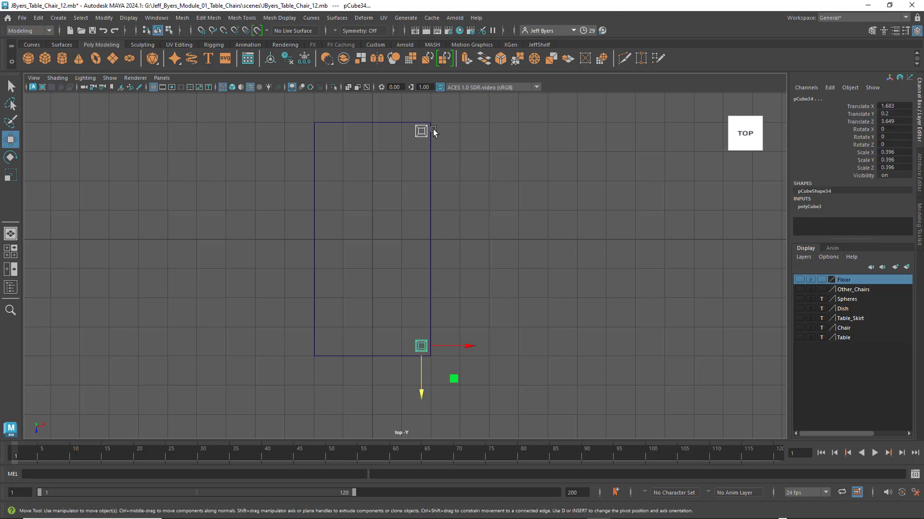
click(509, 200)
click(425, 131)
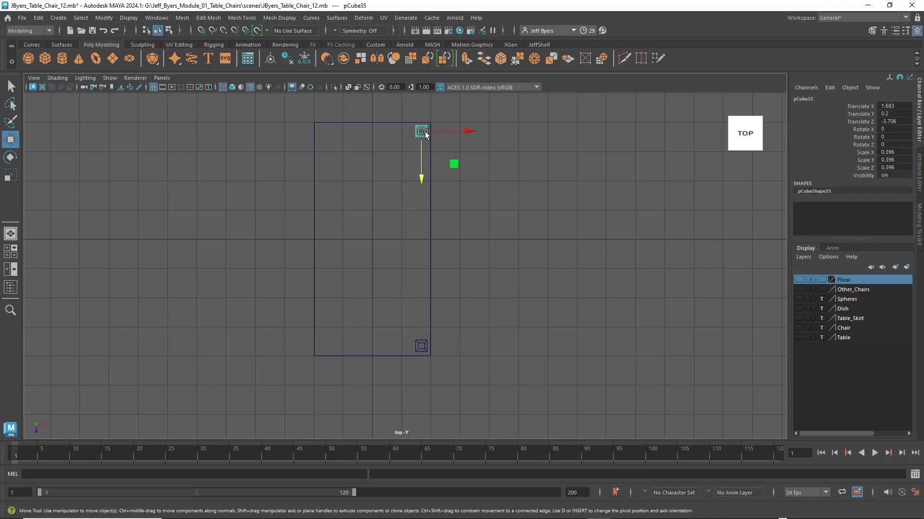
shift+click(420, 343)
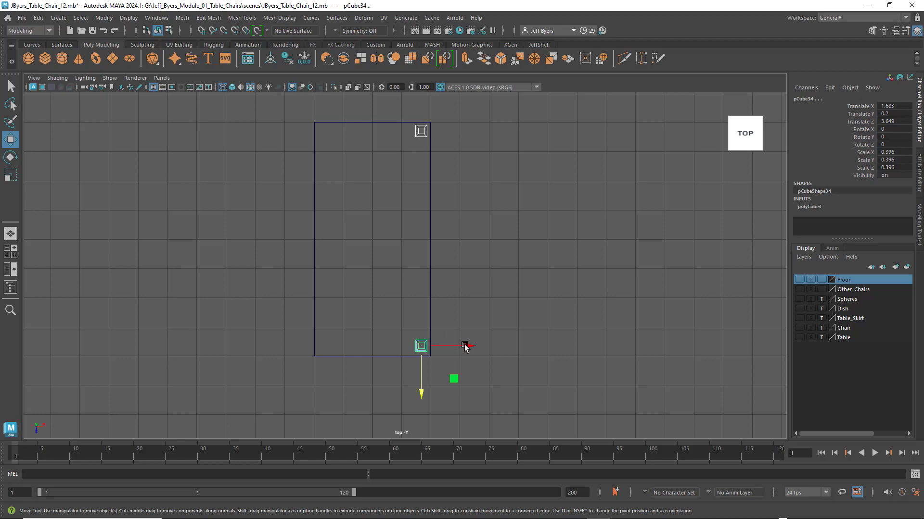
mouse_move(421, 346)
mouse_down()
mouse_move(403, 321)
mouse_move(422, 348)
mouse_up()
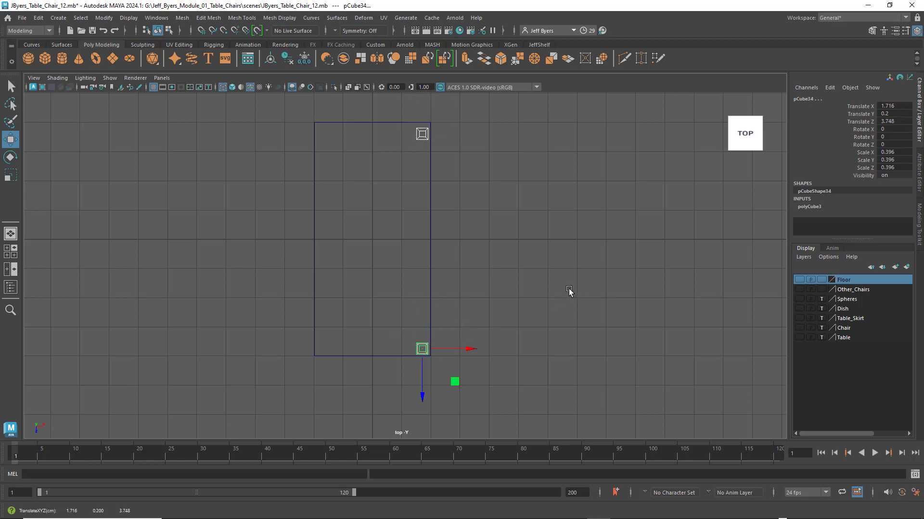
key(ctrl+z)
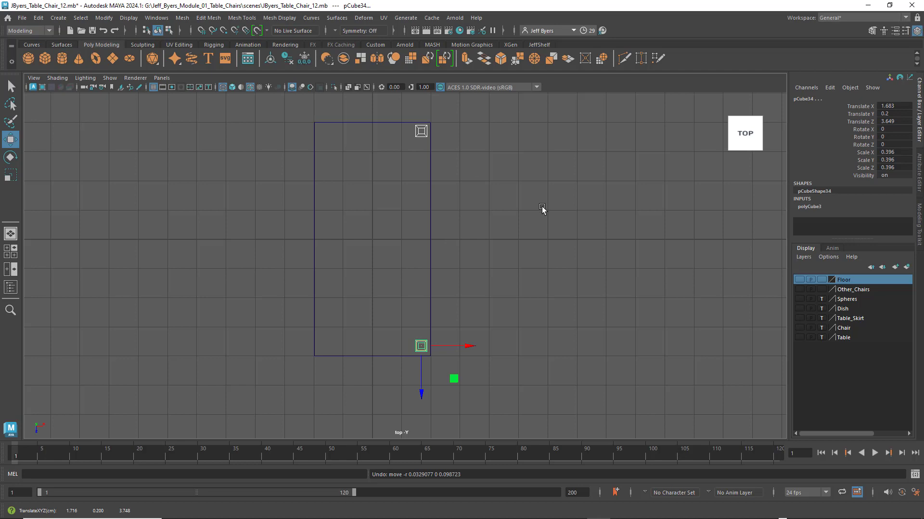
Duplicate both right legs and move the copies along X to the left corners at X -1.624, then orbit the perspective view to check
key(ctrl+d)
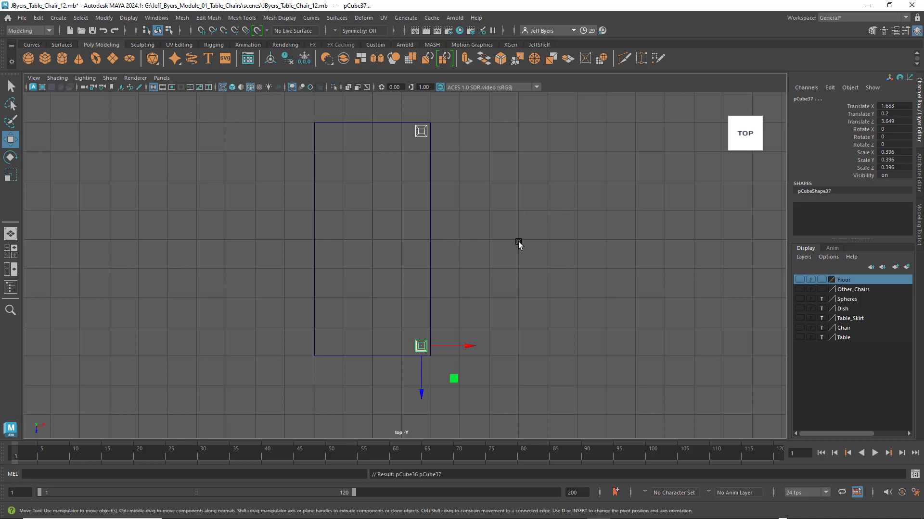
drag(466, 346, 373, 344)
key(space)
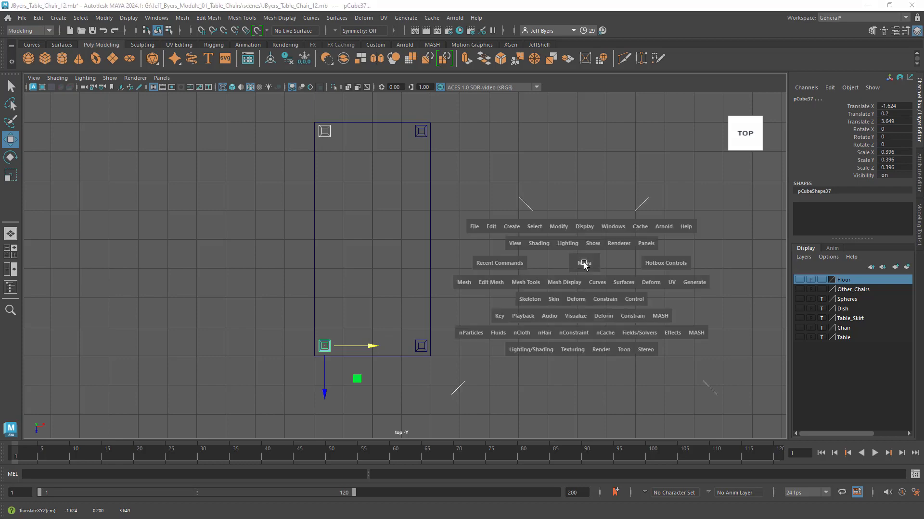
key(space)
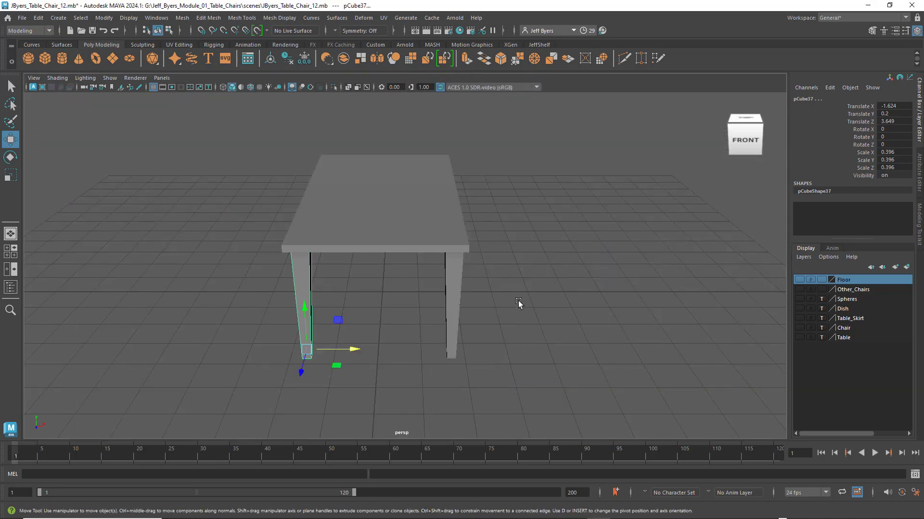
alt+drag(518, 301, 532, 284)
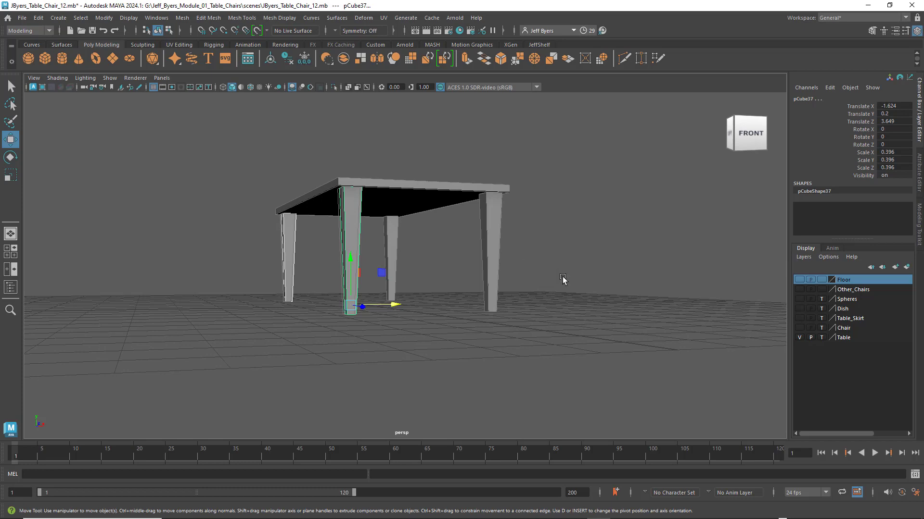
alt+drag(562, 279, 606, 316)
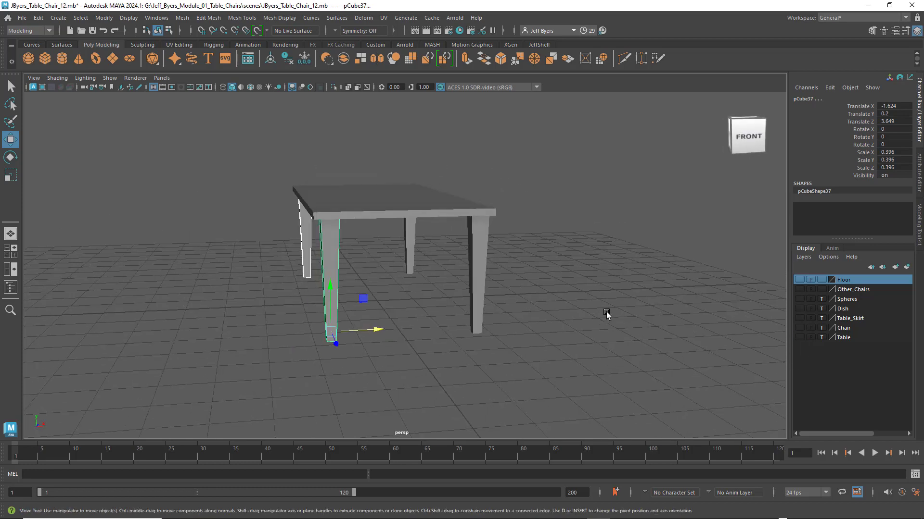
click(513, 305)
mouse_move(513, 305)
alt+mouse_down()
mouse_move(530, 294)
mouse_move(447, 305)
mouse_move(530, 307)
mouse_move(501, 313)
alt+mouse_up()
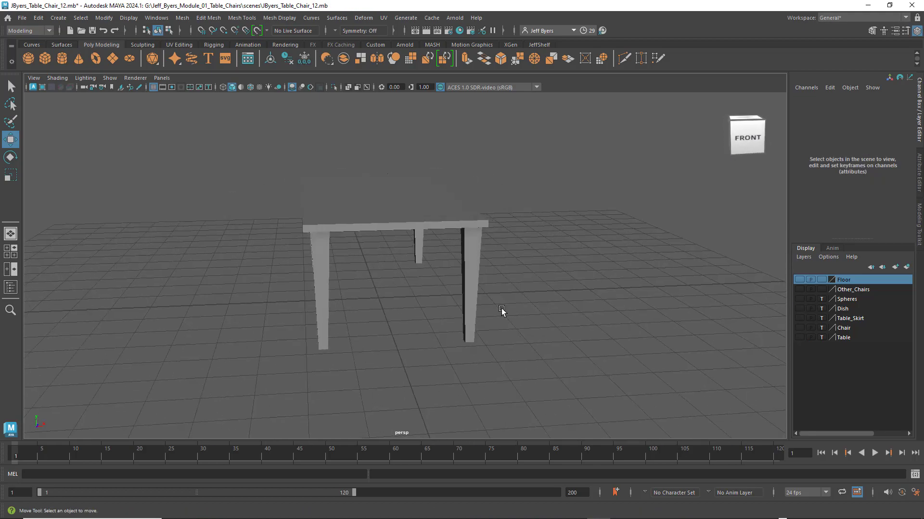
key(space)
key(space)
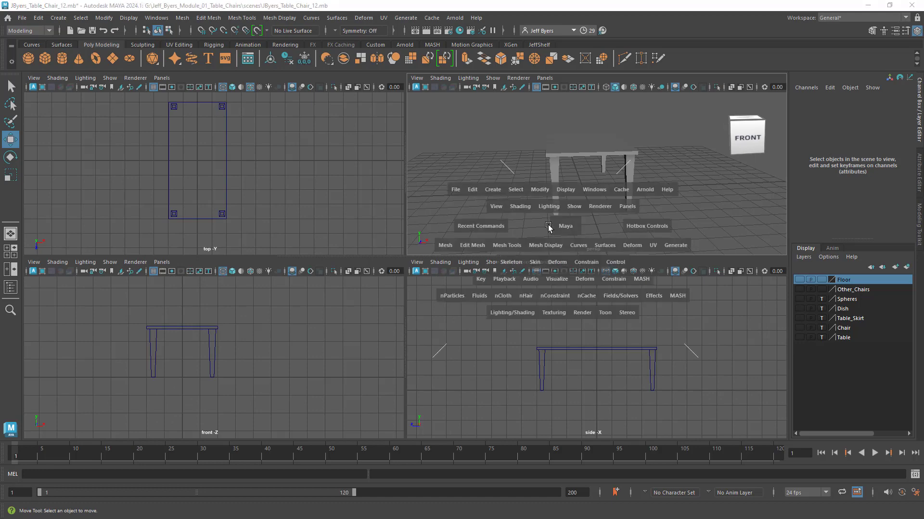
alt+drag(565, 238, 403, 275)
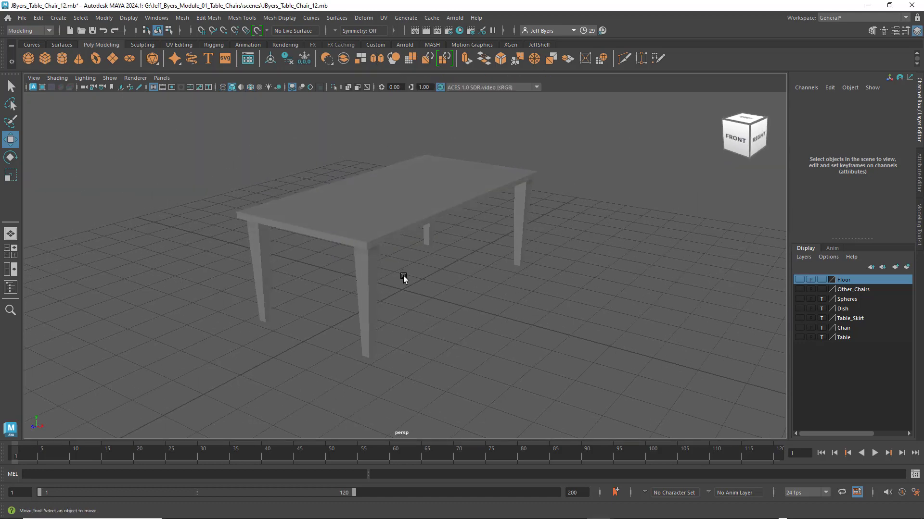